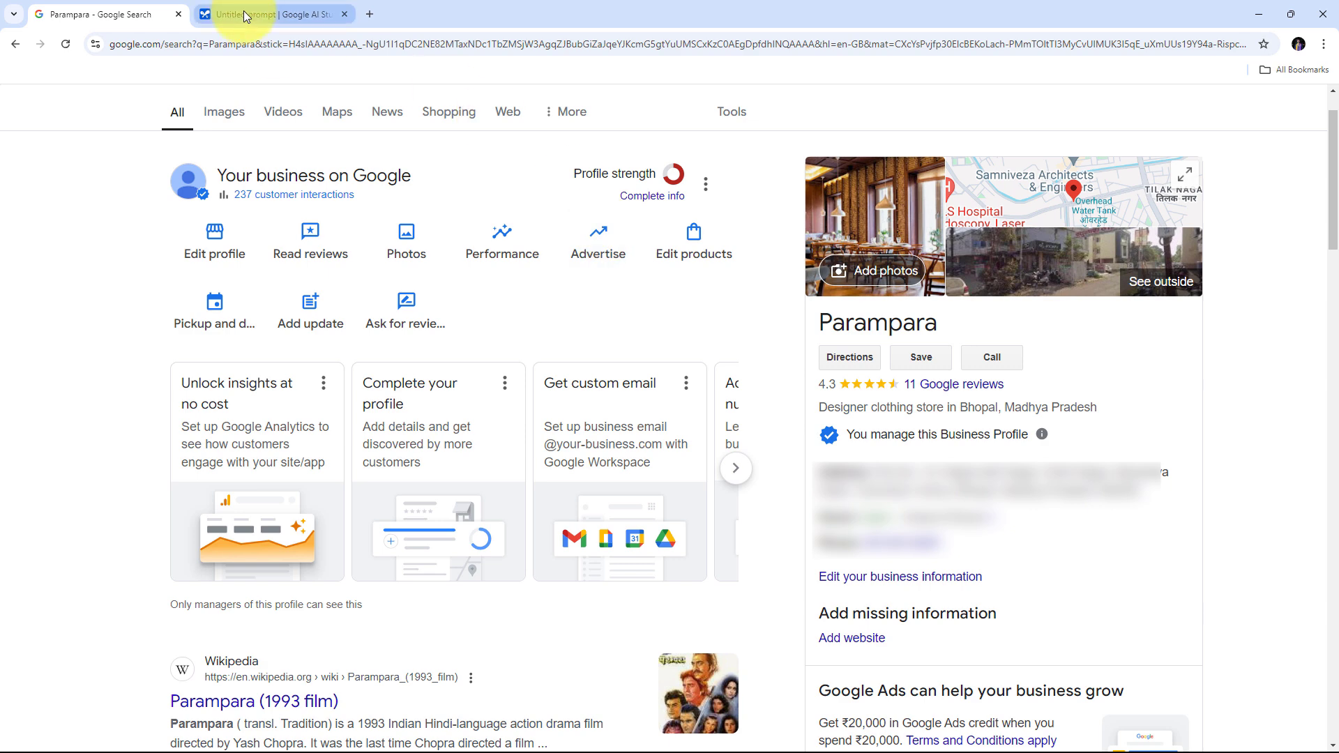
{"action": "left_click", "coordinate": [239, 14]}
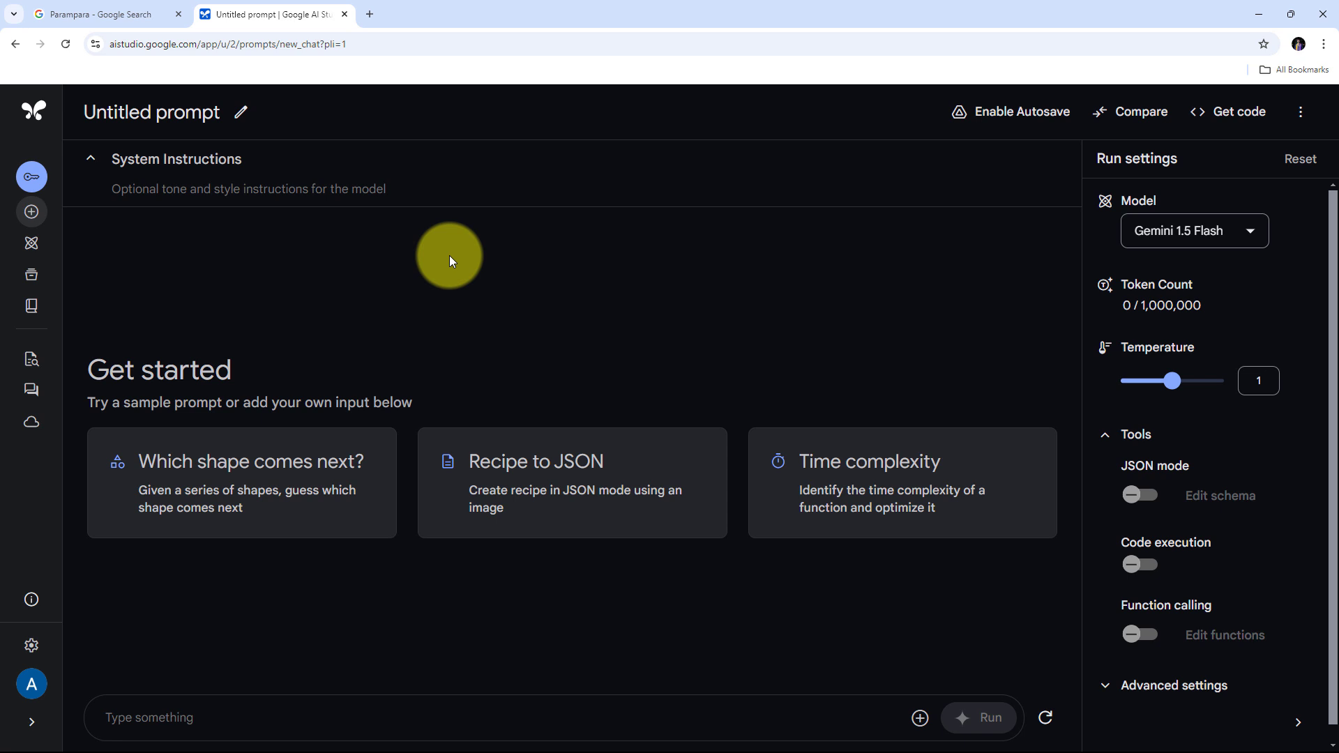
{"action": "left_click", "coordinate": [52, 12]}
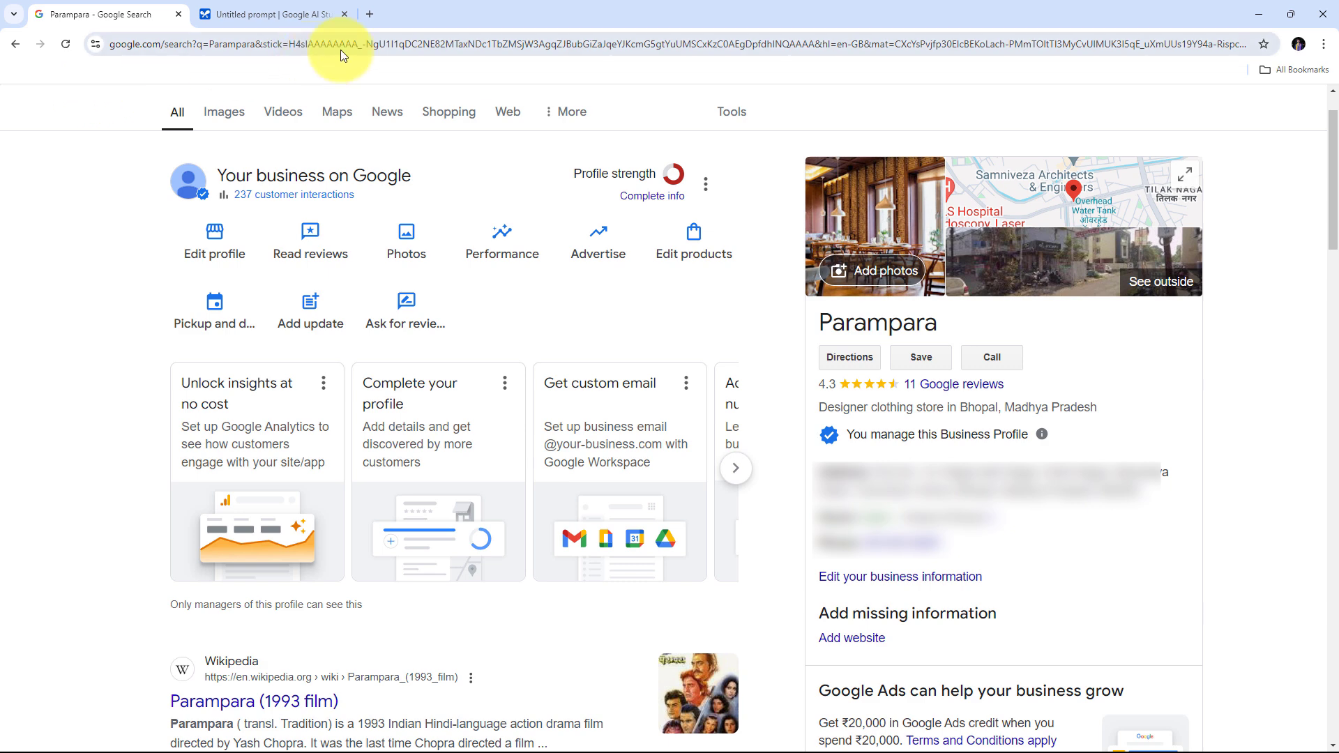
- Open the Pabbly Connect website from pabbly.com in a new browser tab and sign in to the existing account
{"action": "left_click", "coordinate": [370, 14]}
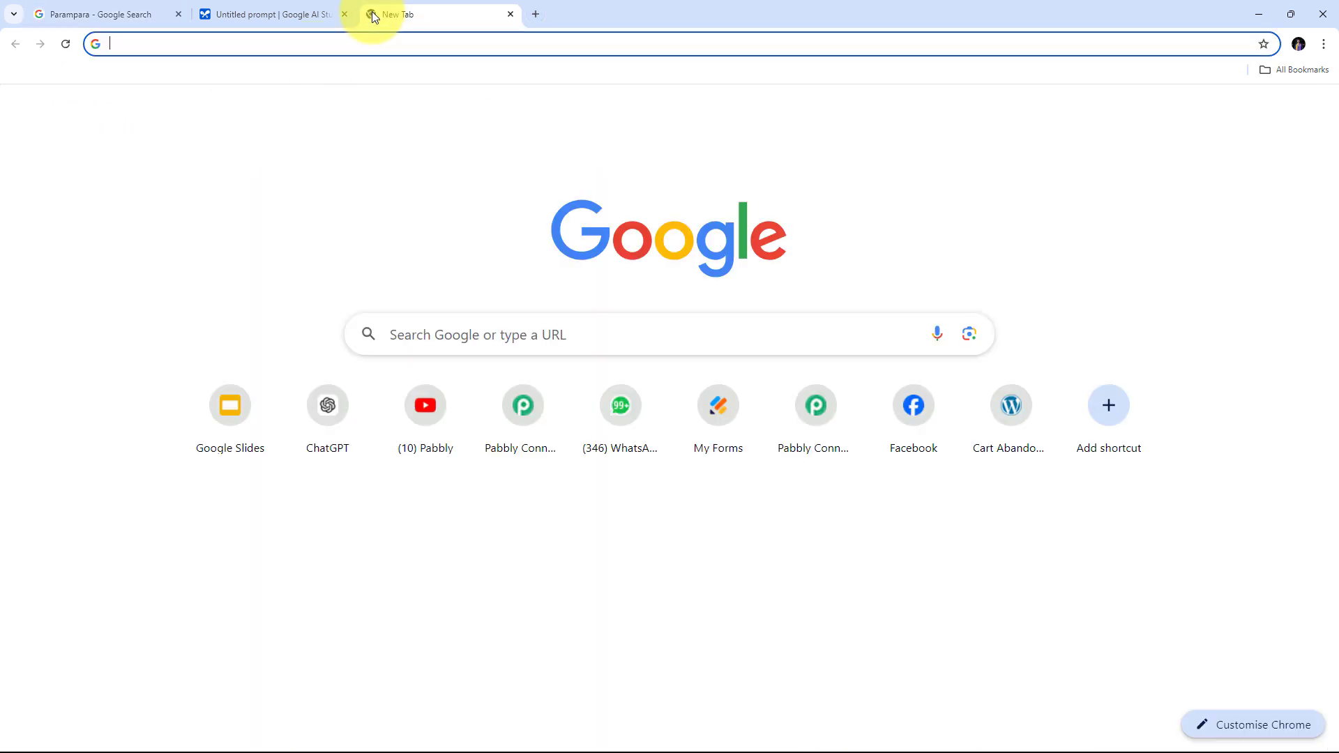
{"action": "type", "text": "pa"}
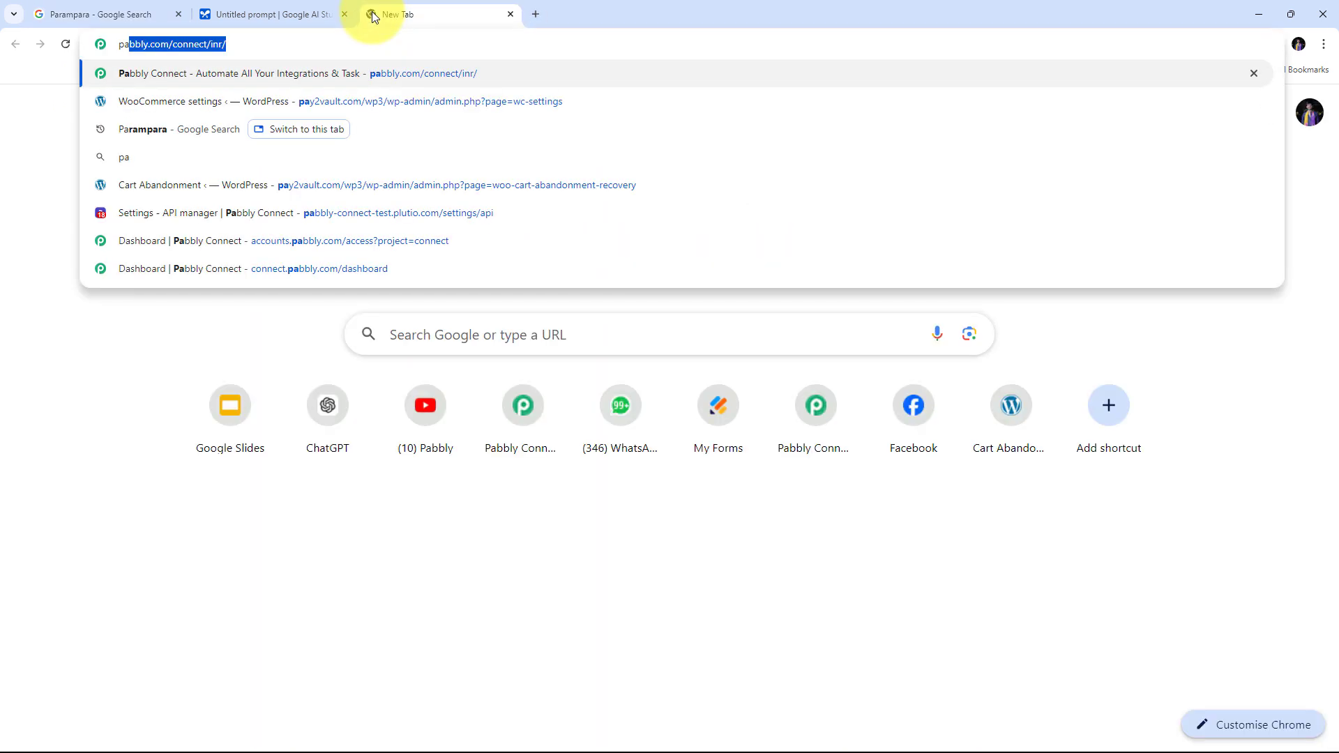
{"action": "type", "text": "bbly.com"}
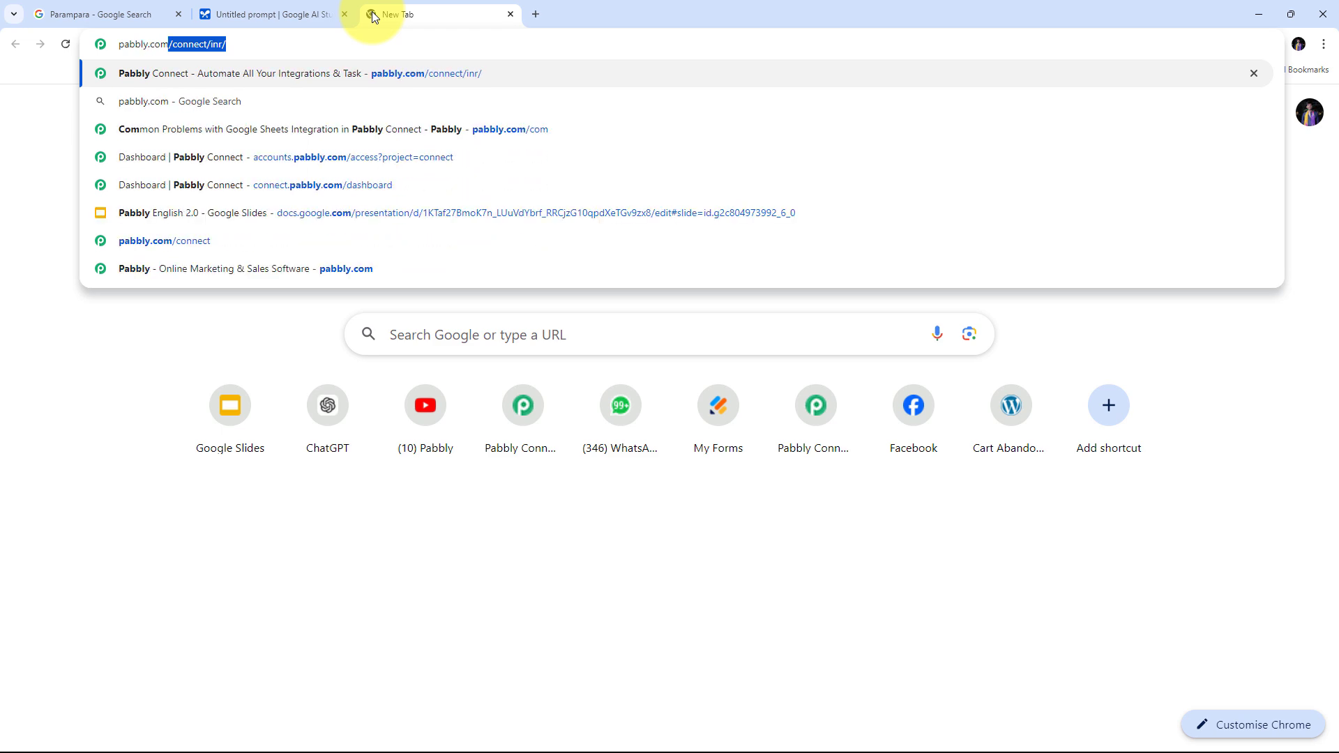
{"action": "key", "text": "Return"}
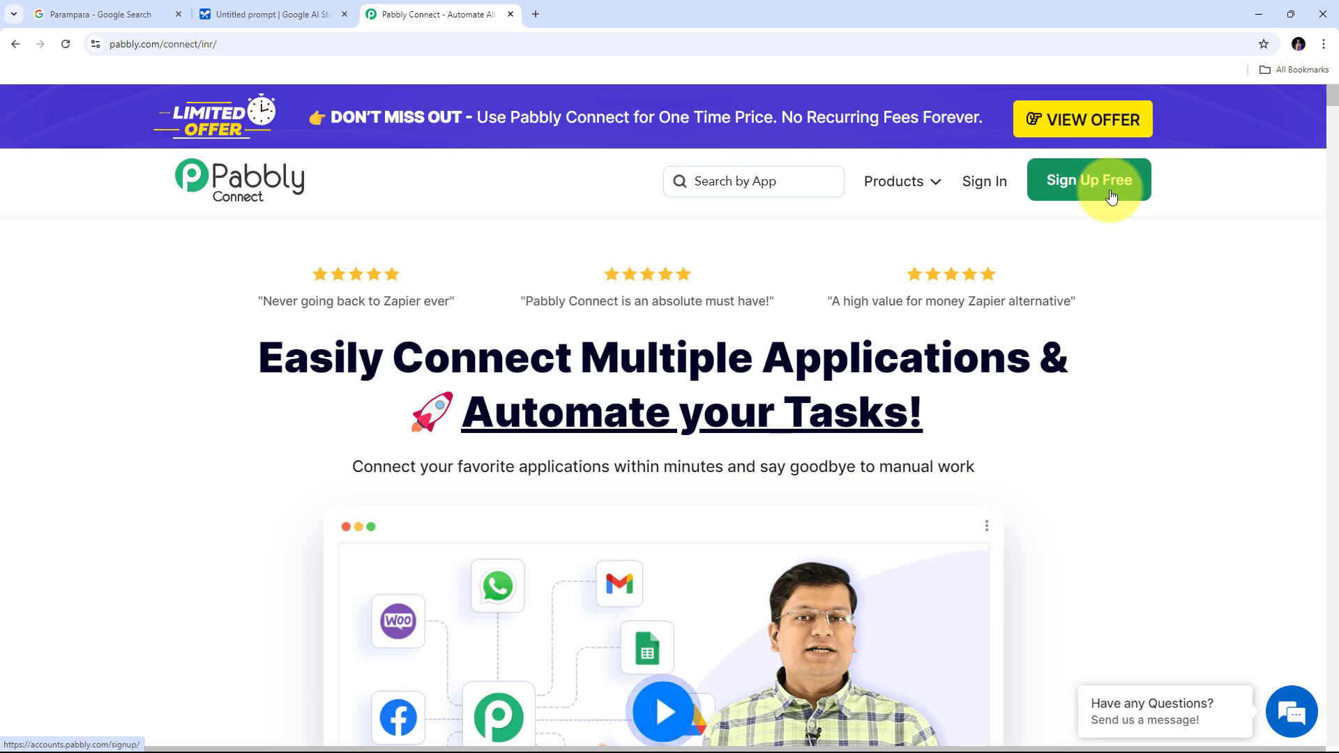
{"action": "left_click", "coordinate": [986, 182]}
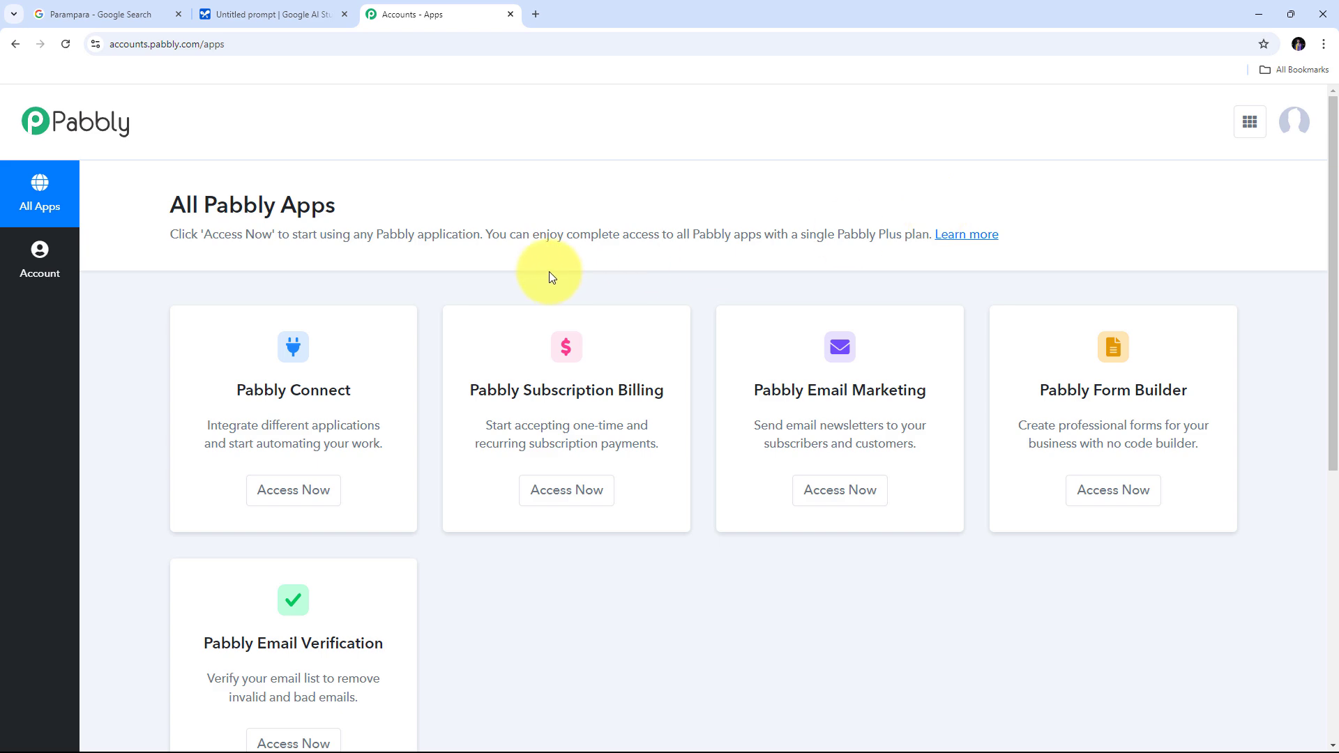
- Access Pabbly Connect from the All Pabbly Apps page
{"action": "scroll", "coordinate": [419, 336], "scroll_direction": "down", "scroll_amount": 2}
{"action": "scroll", "coordinate": [760, 419], "scroll_direction": "up", "scroll_amount": 2}
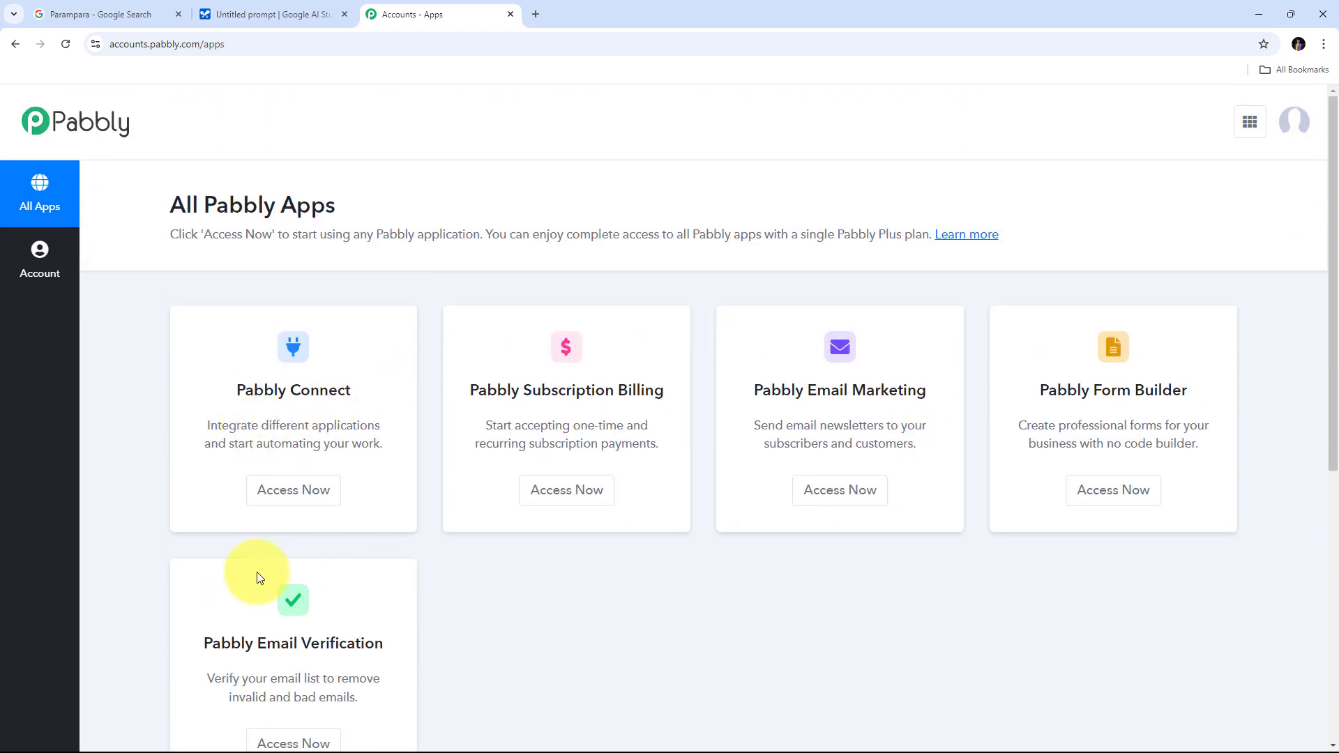
{"action": "scroll", "coordinate": [365, 308], "scroll_direction": "down", "scroll_amount": 1}
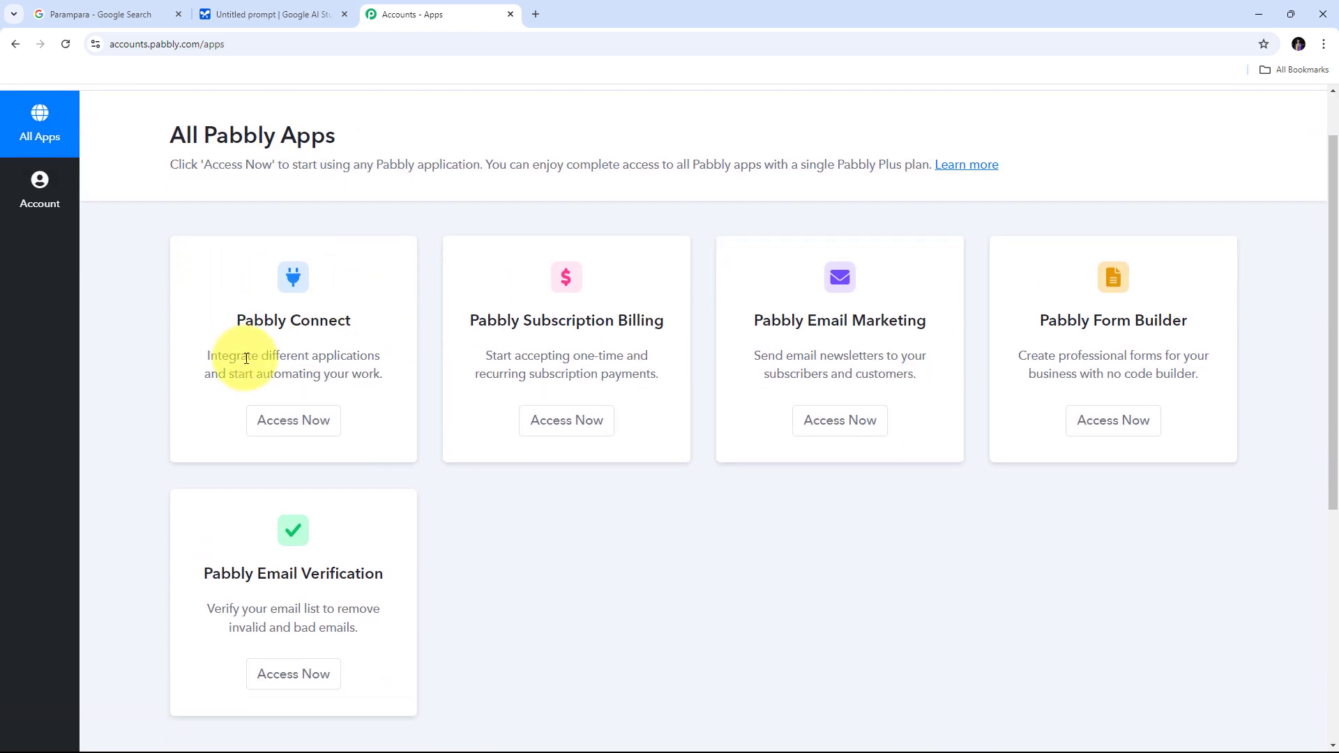
{"action": "left_click_drag", "start_coordinate": [233, 321], "coordinate": [365, 320]}
{"action": "scroll", "coordinate": [366, 321], "scroll_direction": "down", "scroll_amount": 2}
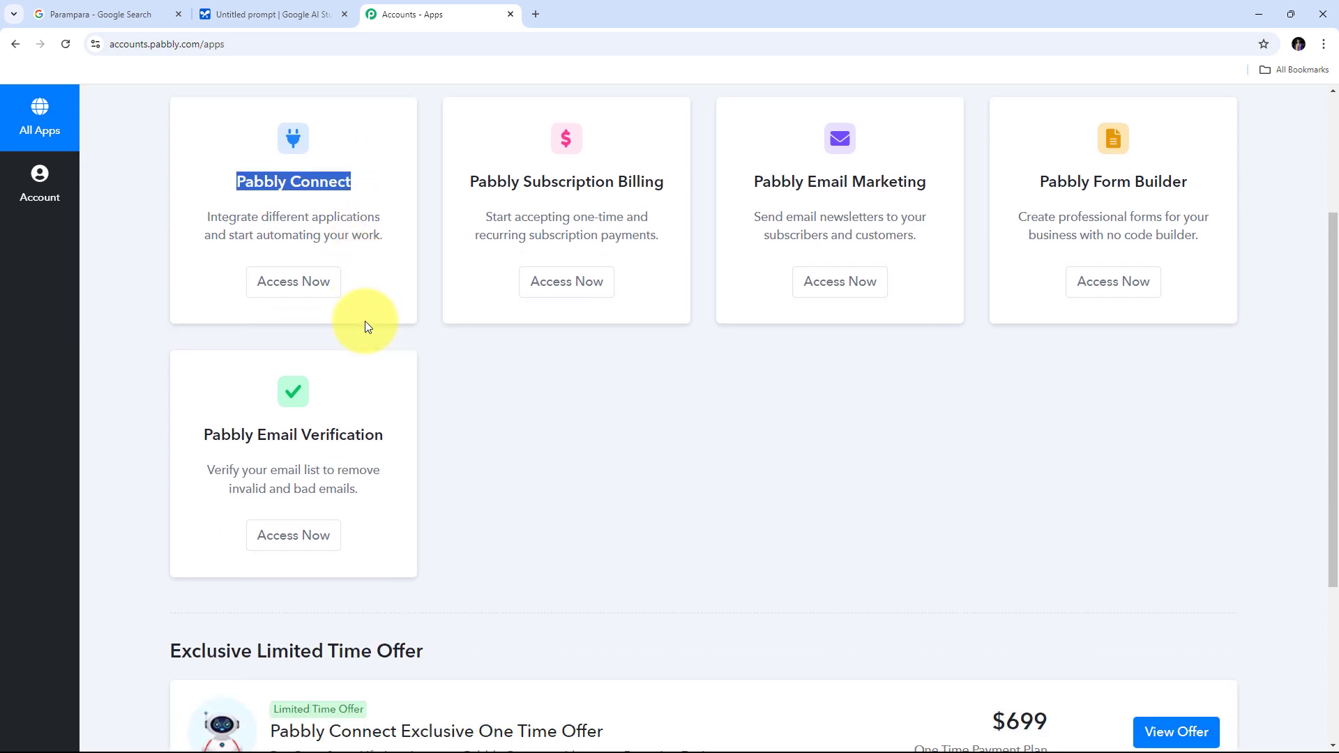
{"action": "left_click", "coordinate": [303, 282]}
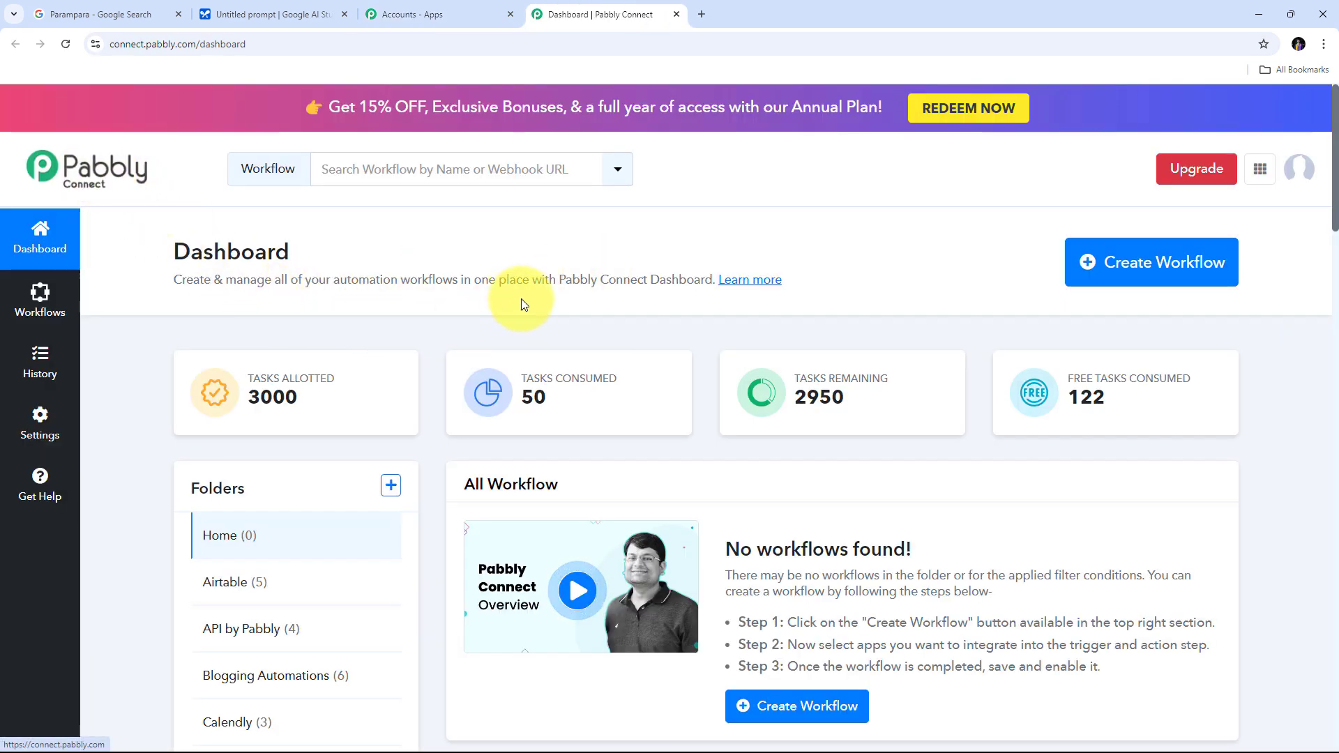
- Create a workflow in the Home folder, pasting the name beginning "Auto Reply to Google Business Profile Reviews Using Google Ge"
{"action": "scroll", "coordinate": [530, 293], "scroll_direction": "down", "scroll_amount": 1}
{"action": "scroll", "coordinate": [307, 244], "scroll_direction": "up", "scroll_amount": 1}
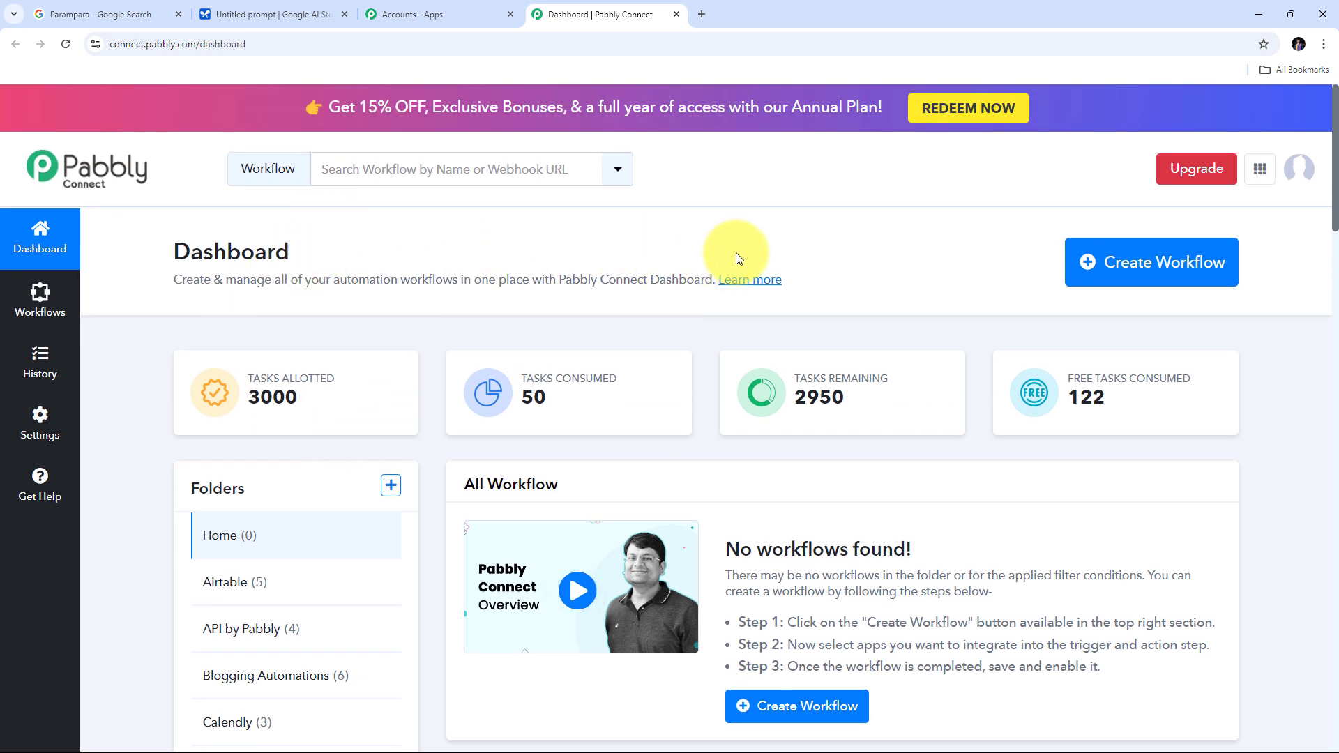
{"action": "left_click", "coordinate": [1116, 267]}
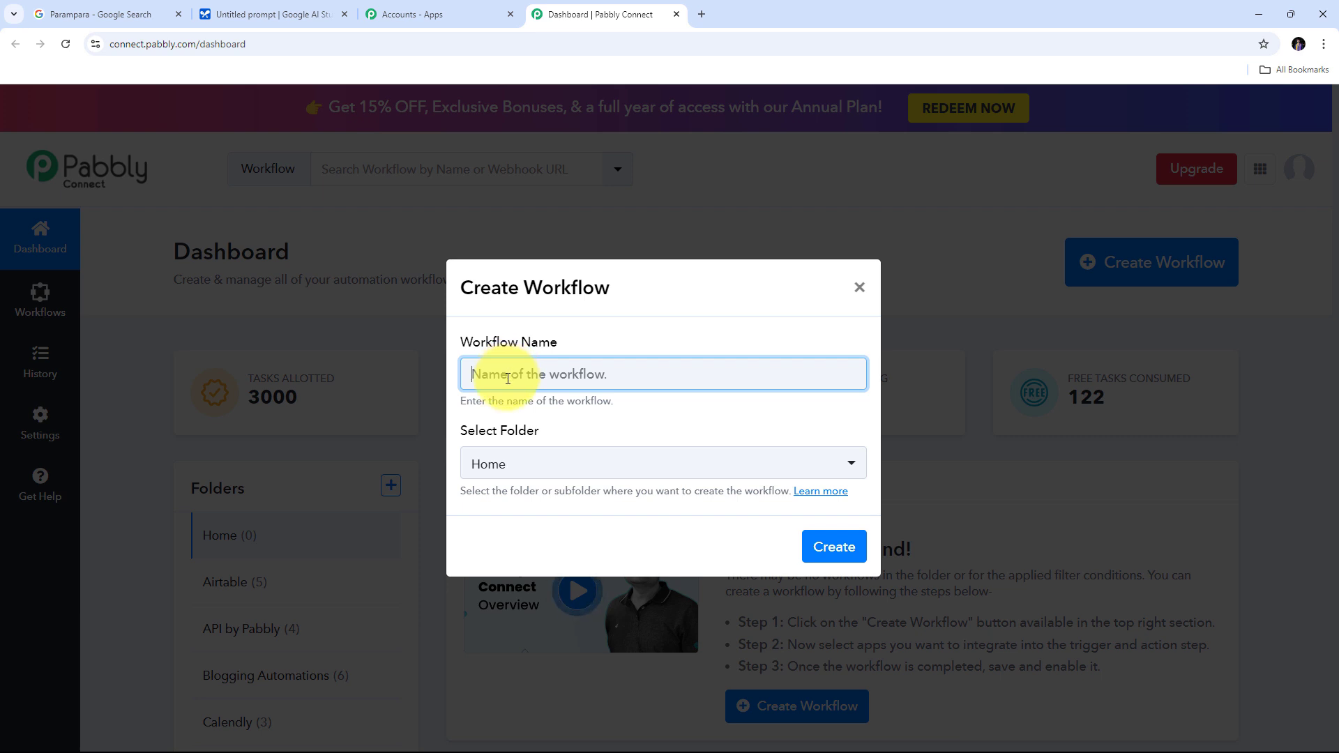
{"action": "key", "text": "ctrl+v"}
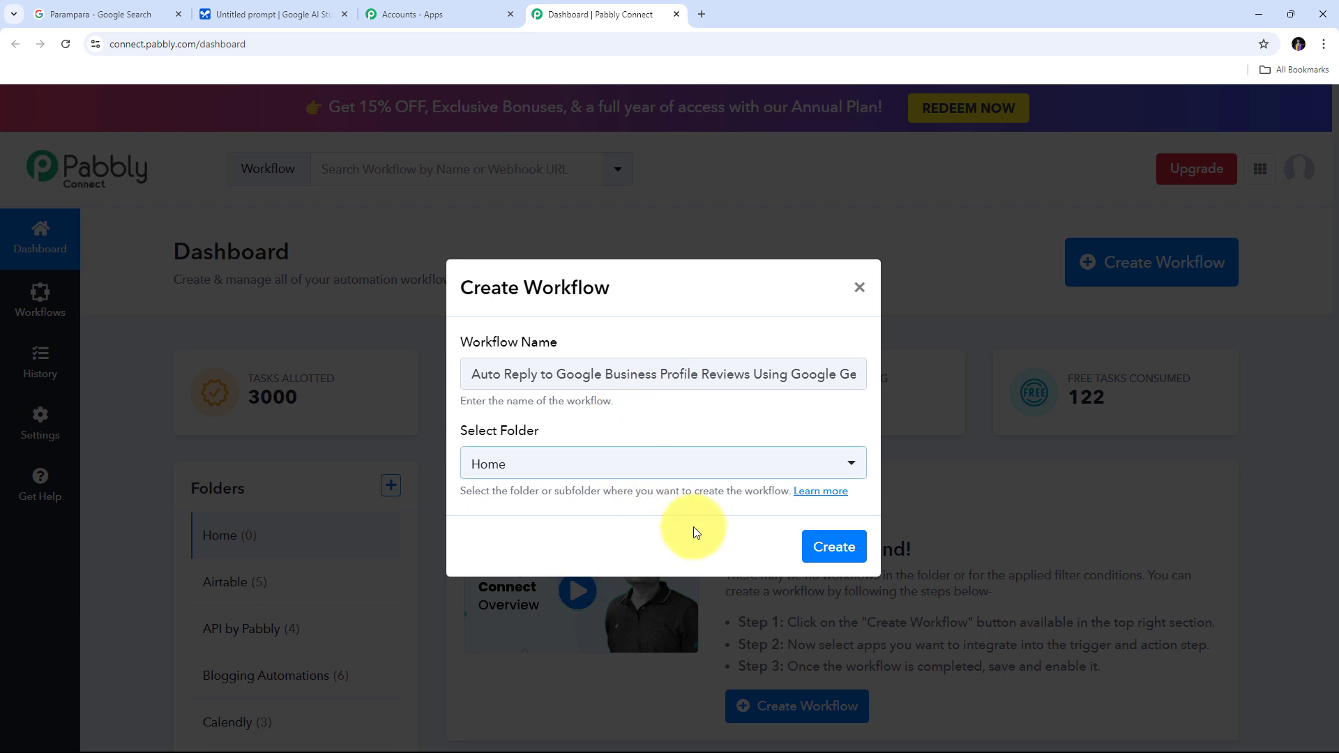
{"action": "left_click", "coordinate": [815, 548]}
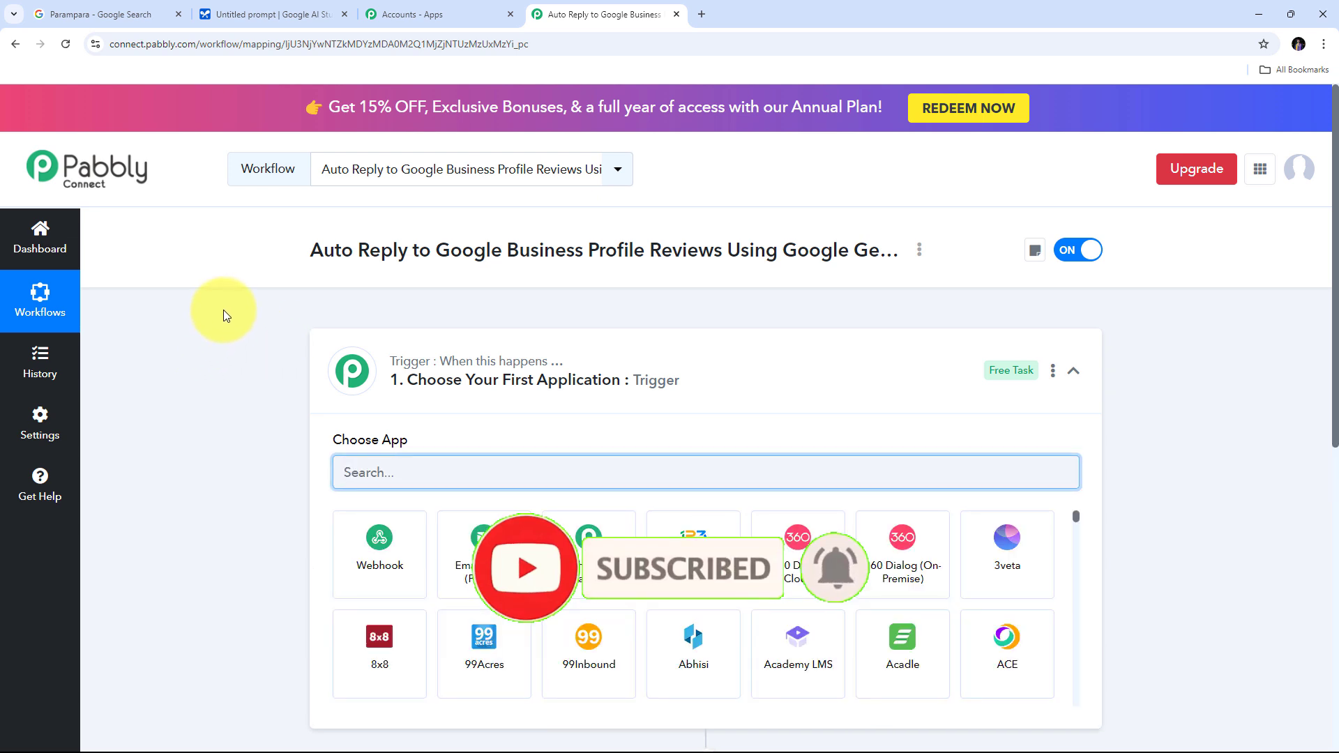
- Set the workflow's trigger application to Google Business Profile with New Review as the trigger event
{"action": "scroll", "coordinate": [223, 310], "scroll_direction": "down", "scroll_amount": 3}
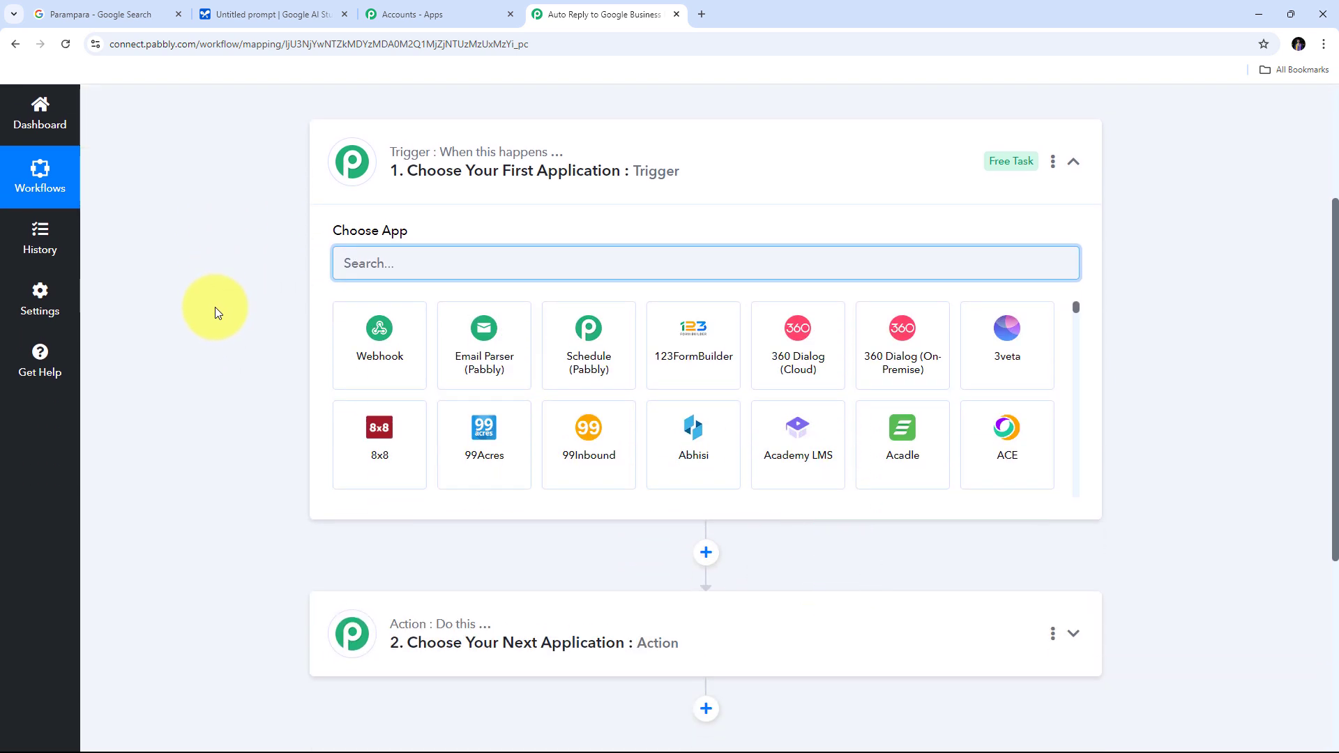
{"action": "scroll", "coordinate": [215, 307], "scroll_direction": "up", "scroll_amount": 3}
{"action": "scroll", "coordinate": [215, 307], "scroll_direction": "down", "scroll_amount": 1}
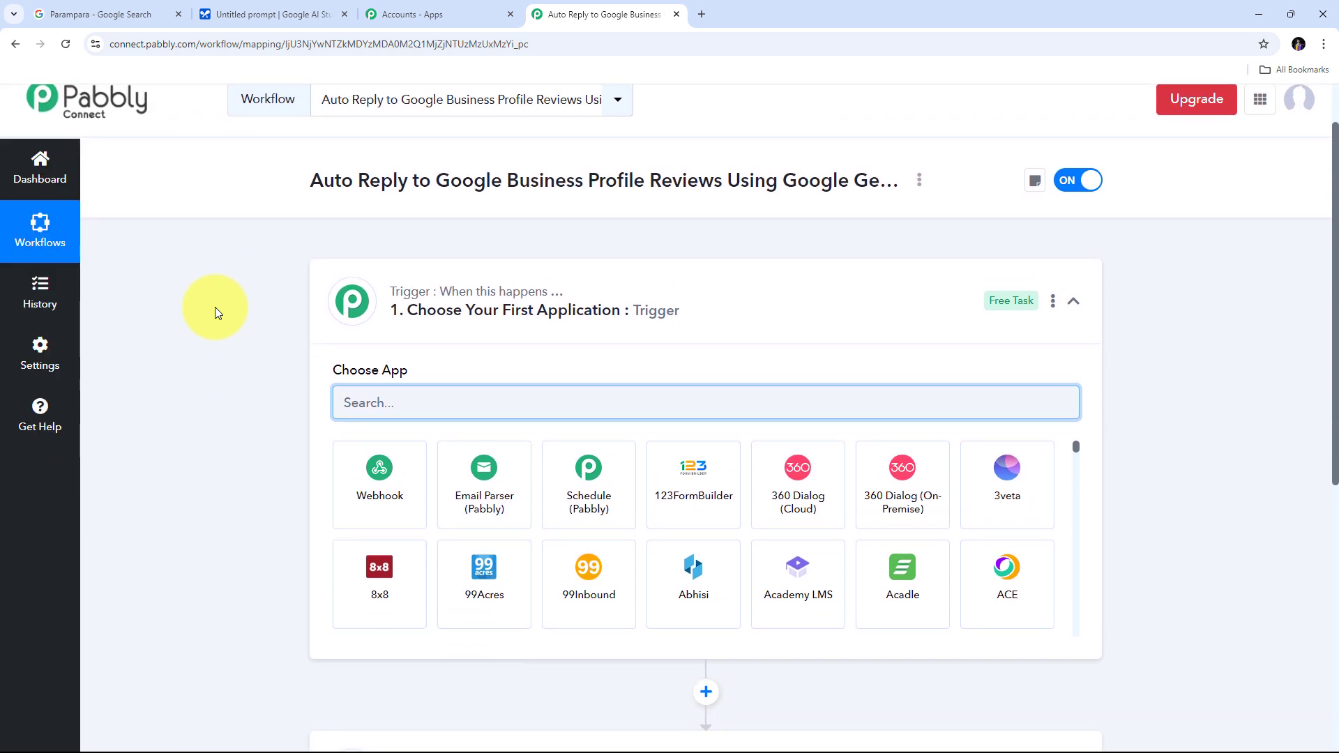
{"action": "scroll", "coordinate": [319, 275], "scroll_direction": "down", "scroll_amount": 3}
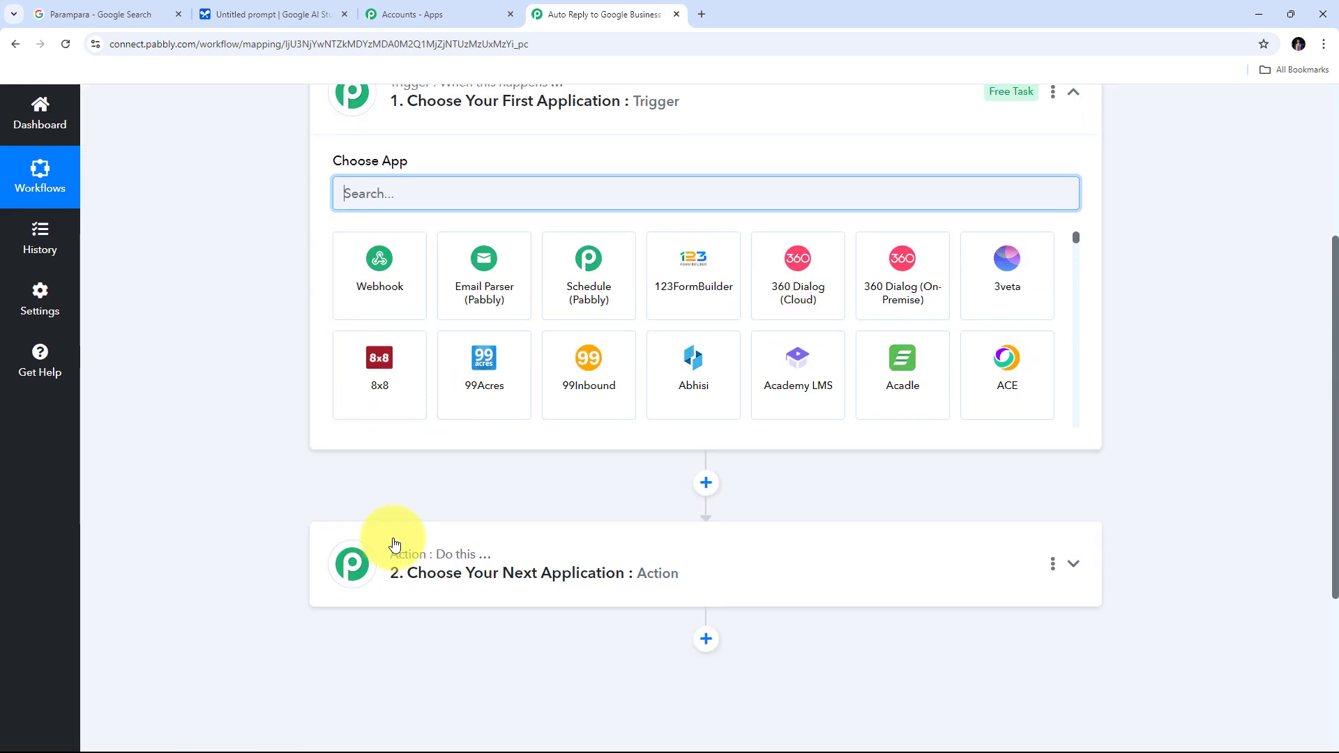
{"action": "scroll", "coordinate": [308, 346], "scroll_direction": "up", "scroll_amount": 1}
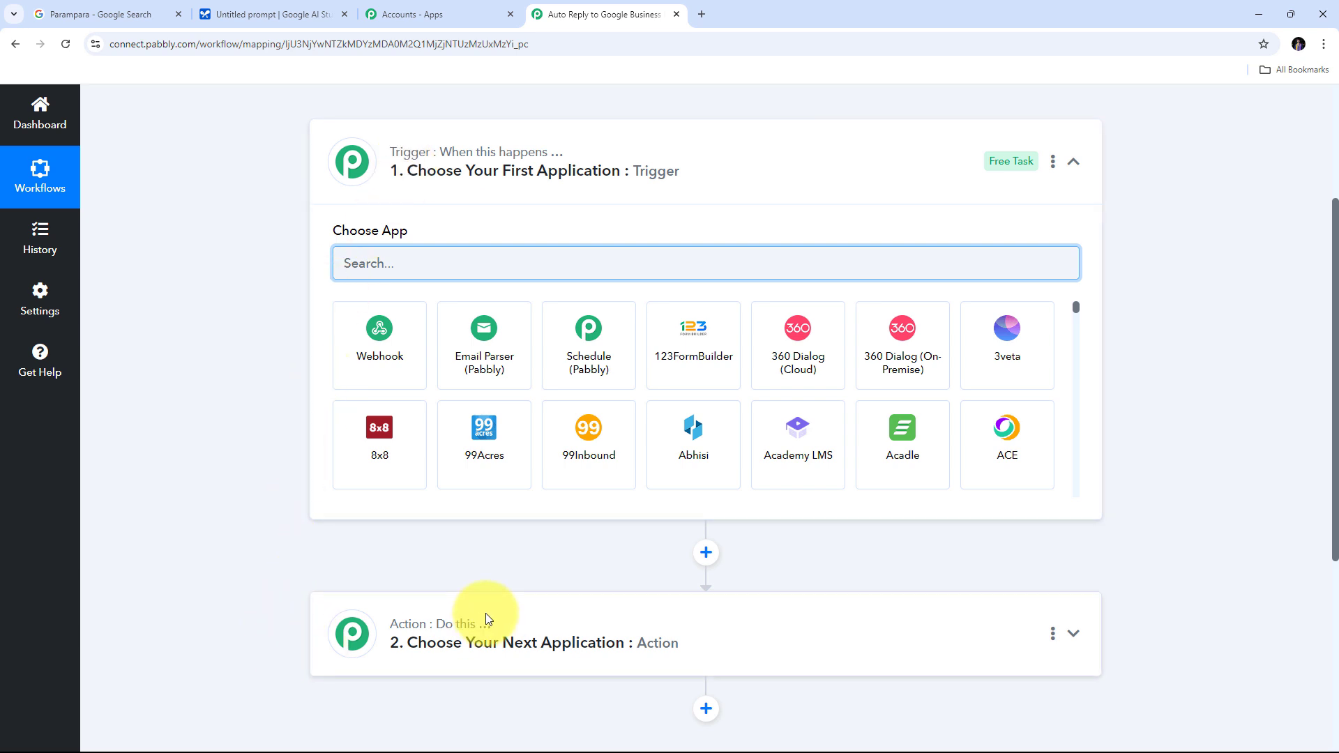
{"action": "mouse_move", "coordinate": [410, 161]}
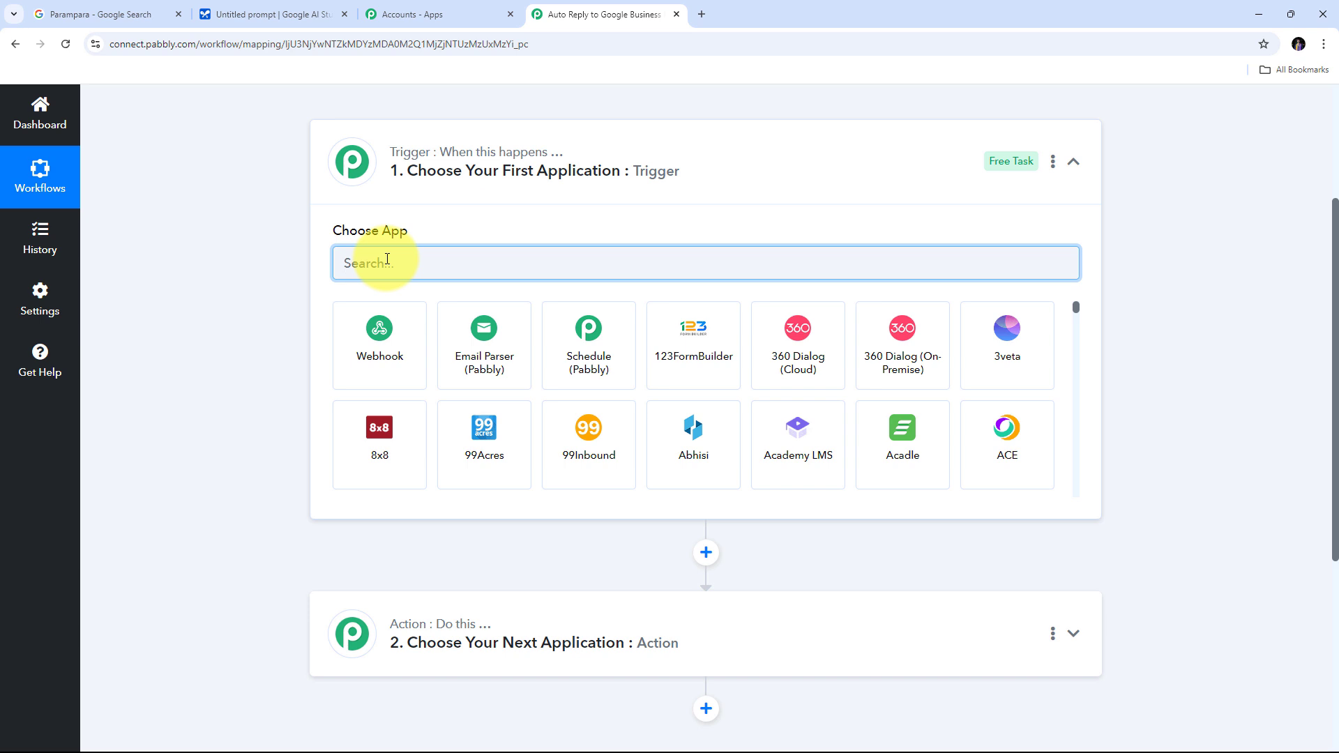
{"action": "type", "text": "G"}
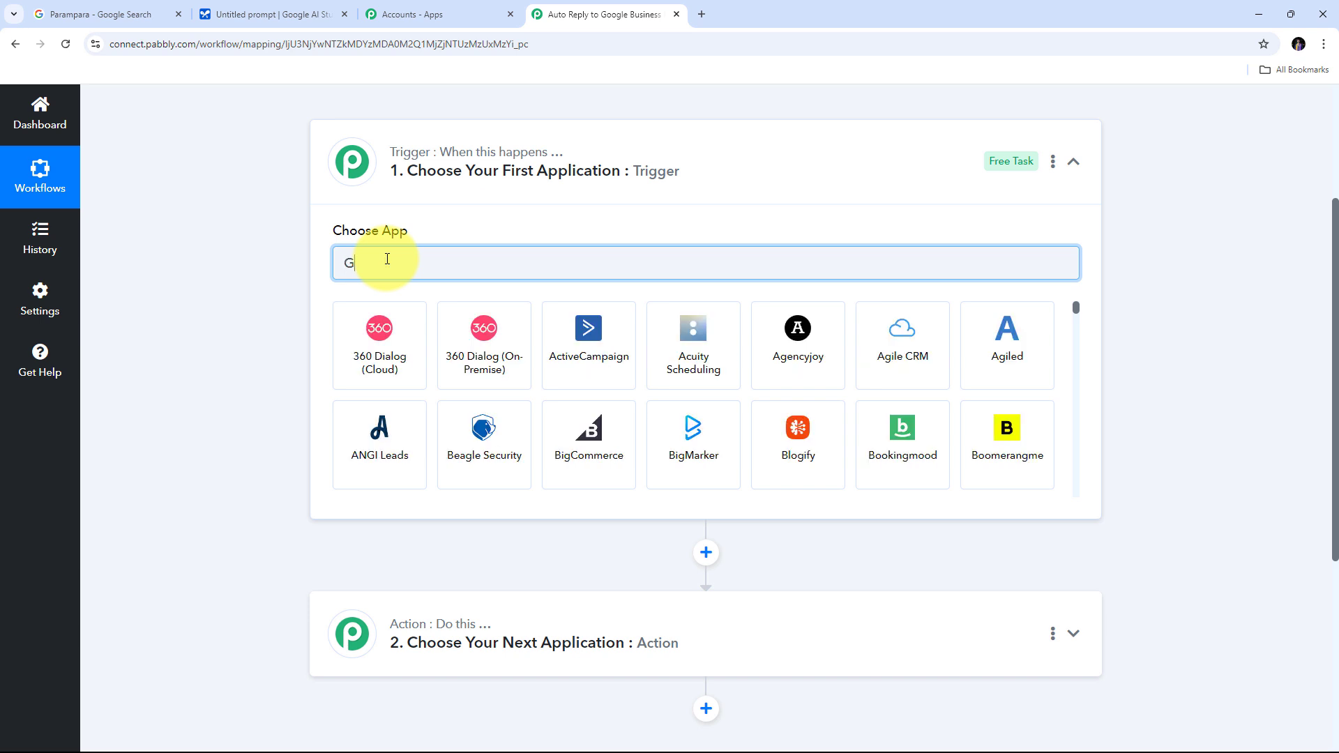
{"action": "type", "text": "oogle Business"}
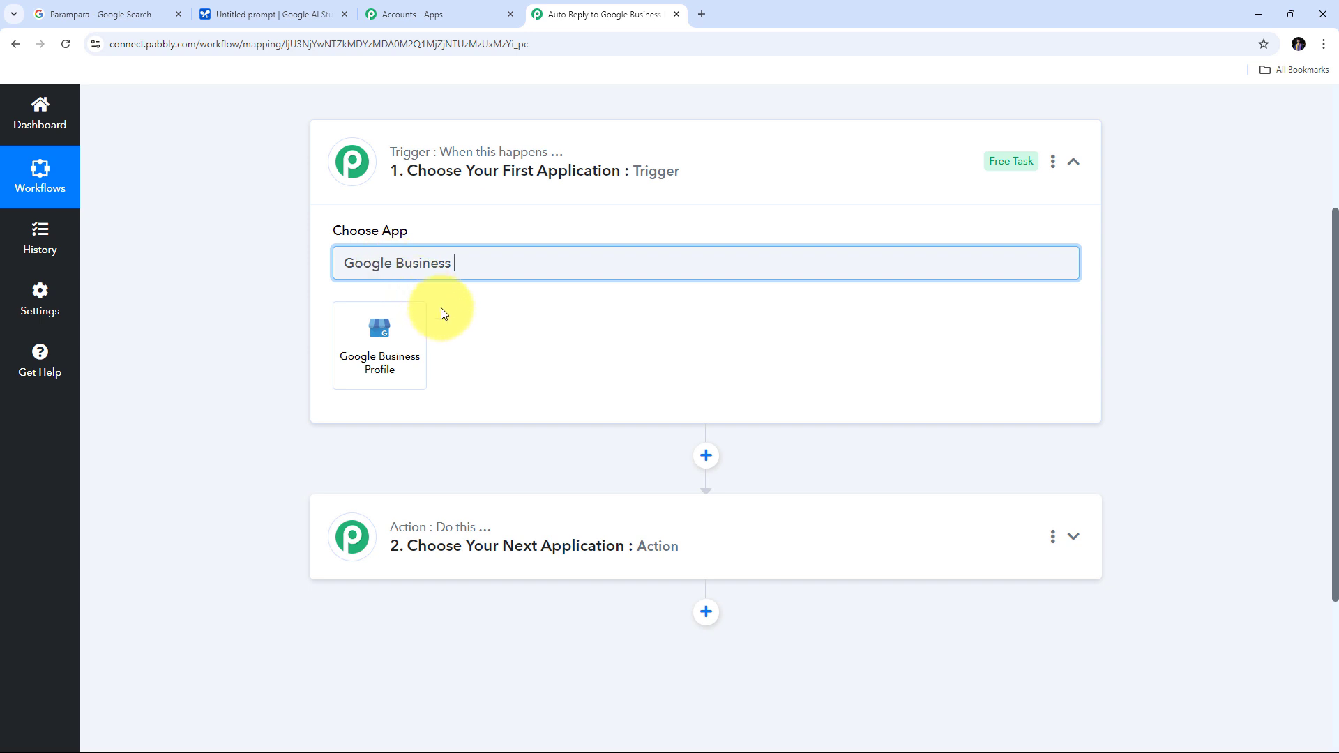
{"action": "left_click", "coordinate": [380, 342]}
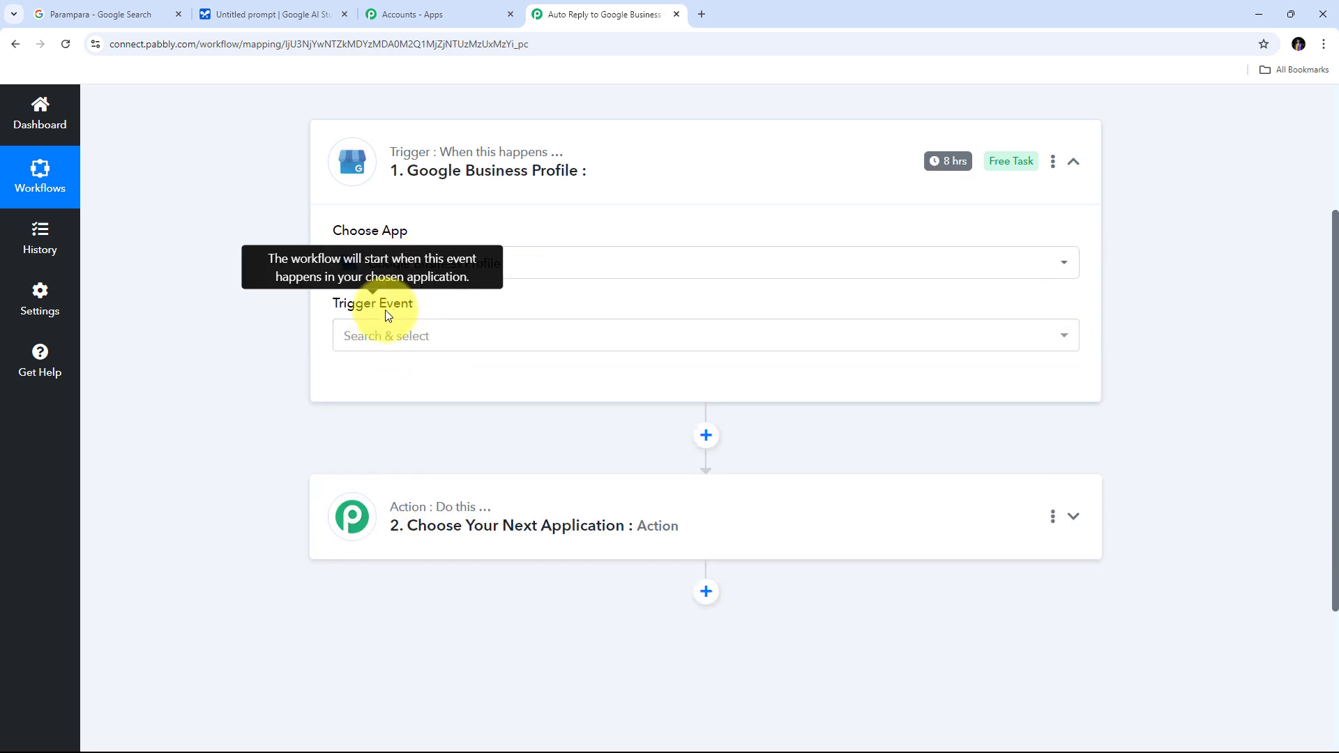
{"action": "left_click", "coordinate": [693, 338]}
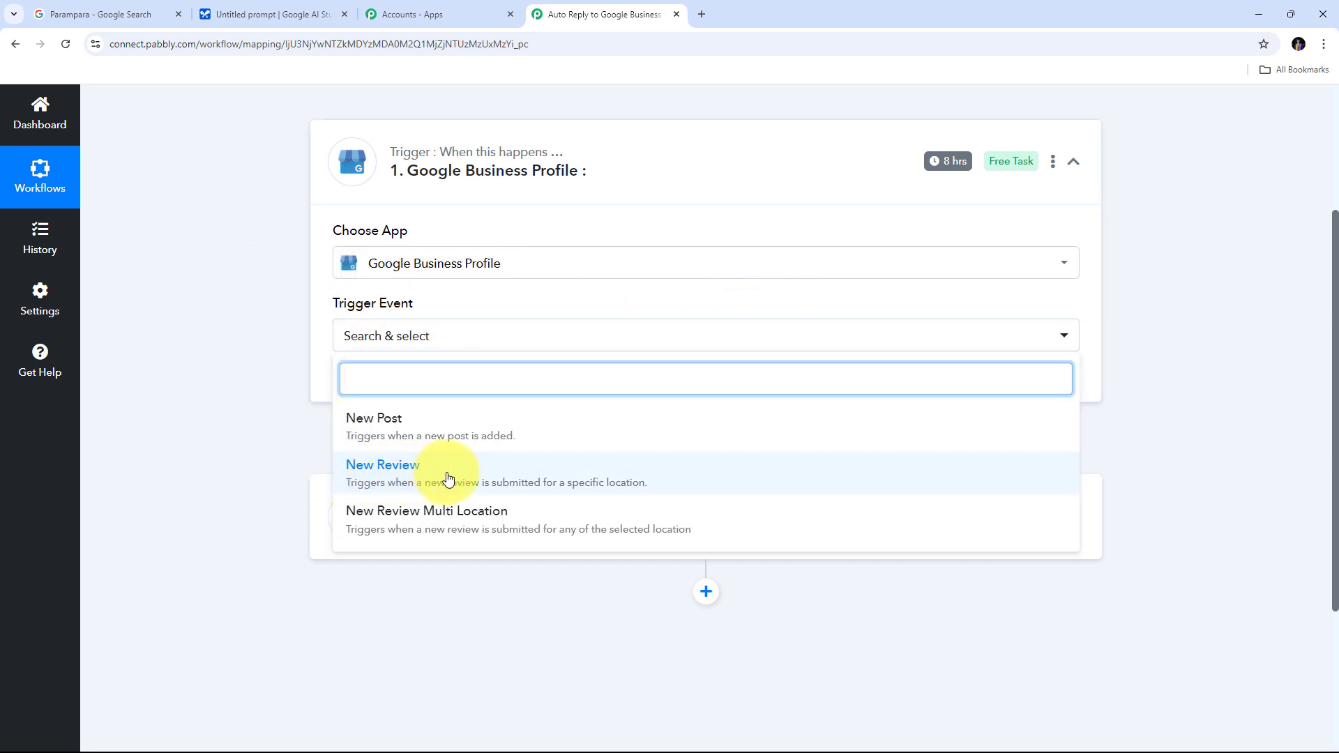
{"action": "left_click", "coordinate": [408, 477]}
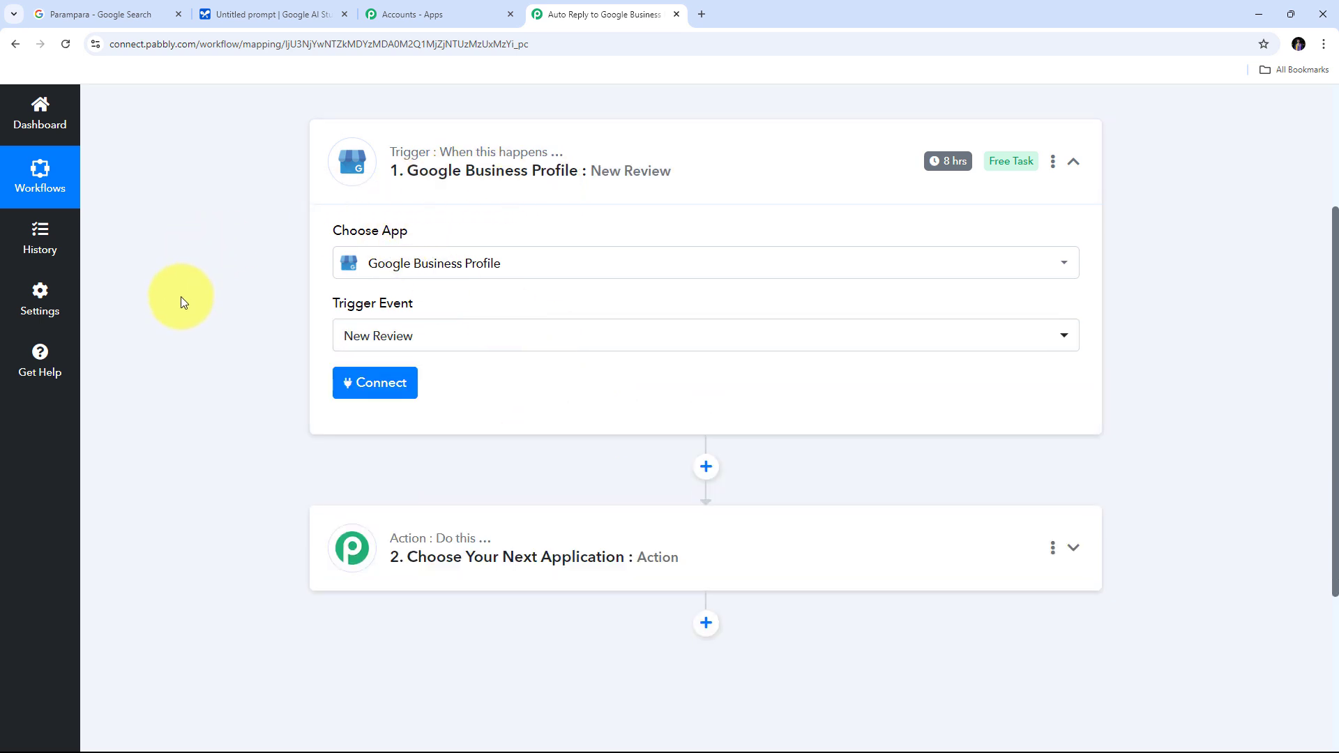
- Add a new Google Business Profile connection to the trigger by signing in with Google and granting access
{"action": "left_click", "coordinate": [377, 390]}
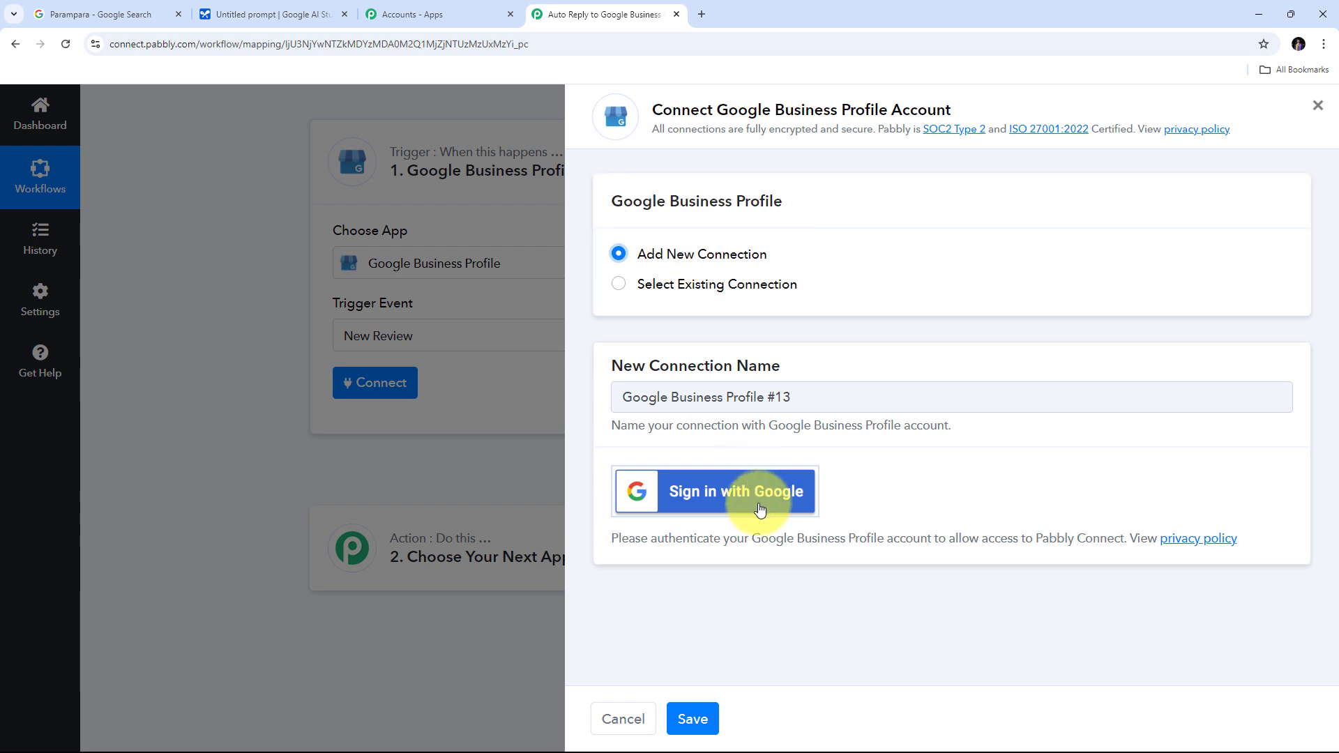
{"action": "left_click", "coordinate": [722, 503]}
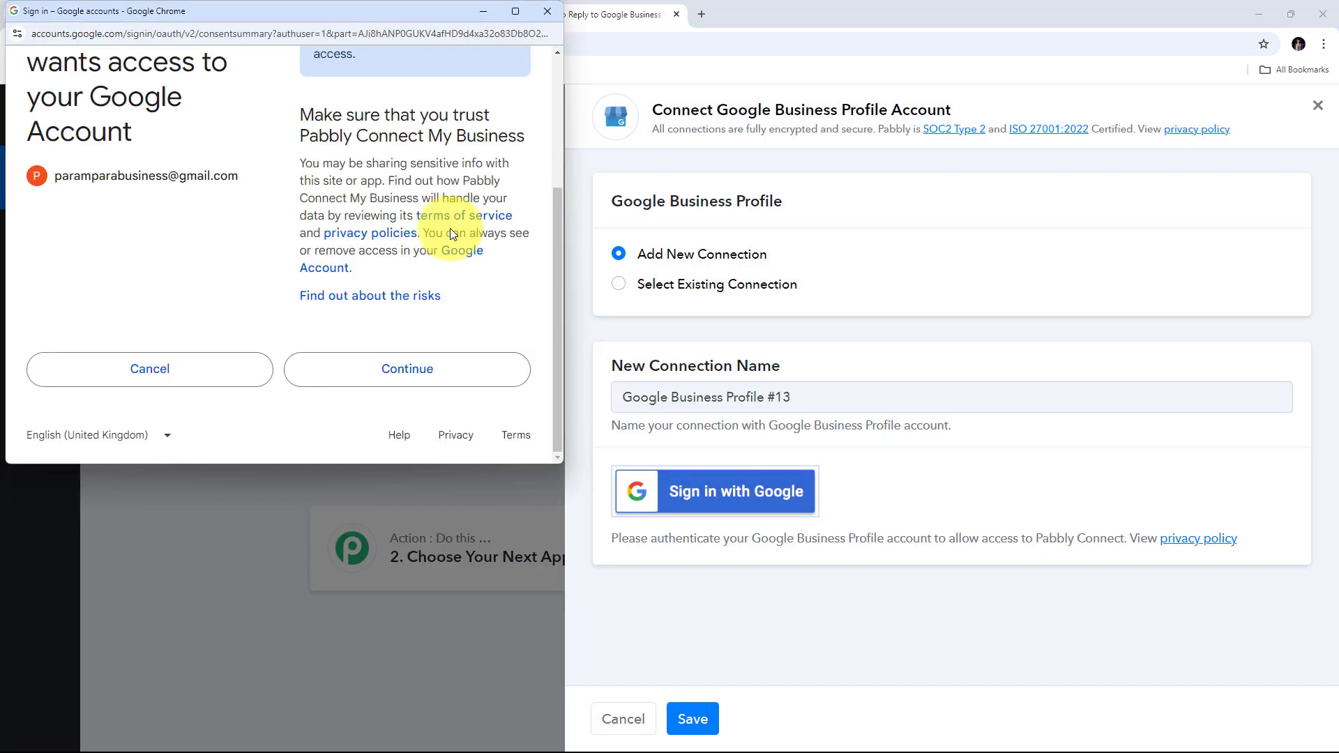
{"action": "left_click", "coordinate": [397, 376]}
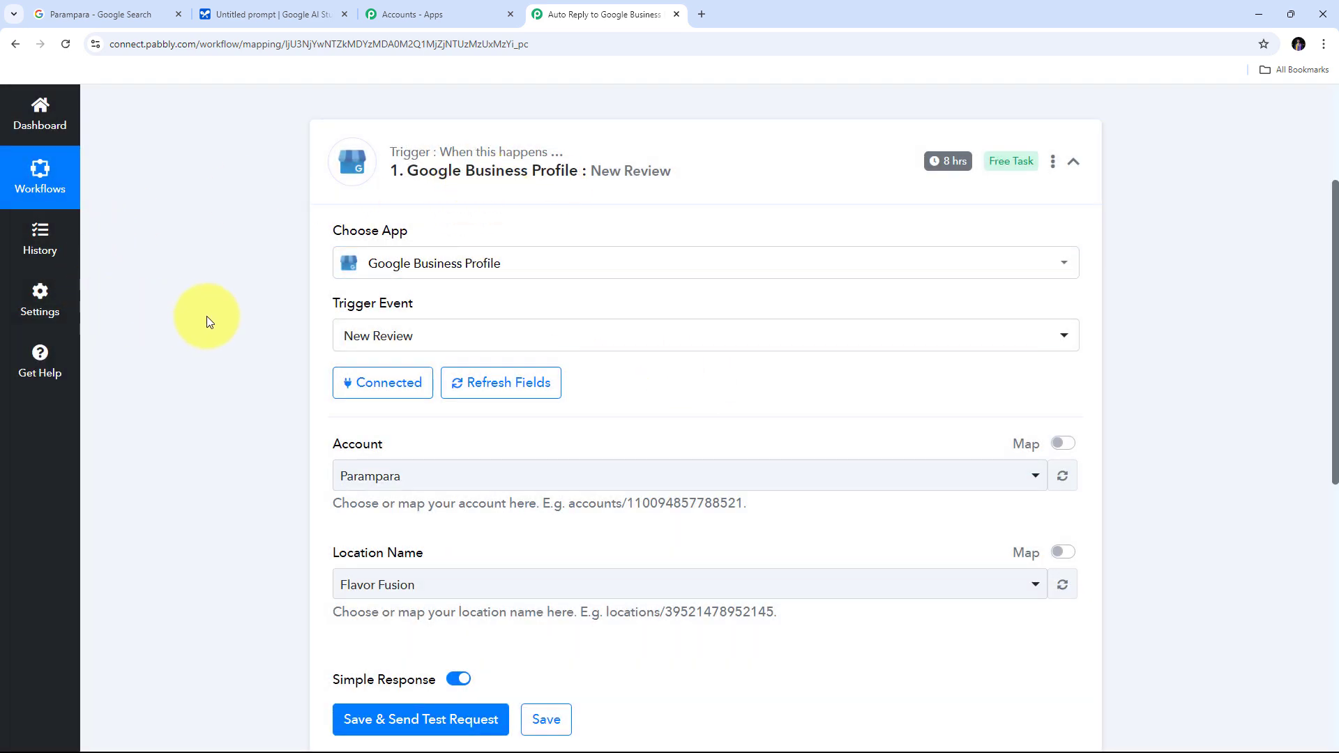
- Select Parampara as both the account and the location name for the New Review trigger
{"action": "scroll", "coordinate": [206, 316], "scroll_direction": "down", "scroll_amount": 3}
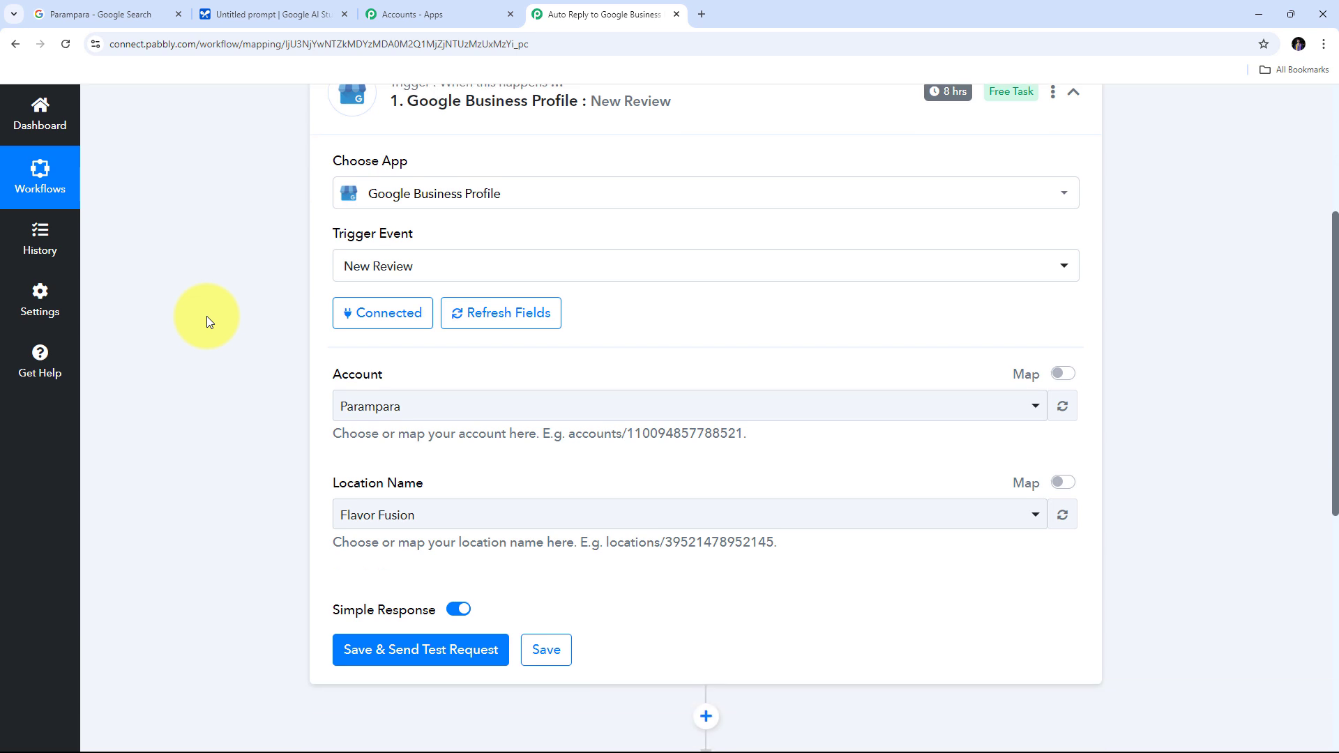
{"action": "scroll", "coordinate": [206, 316], "scroll_direction": "up", "scroll_amount": 1}
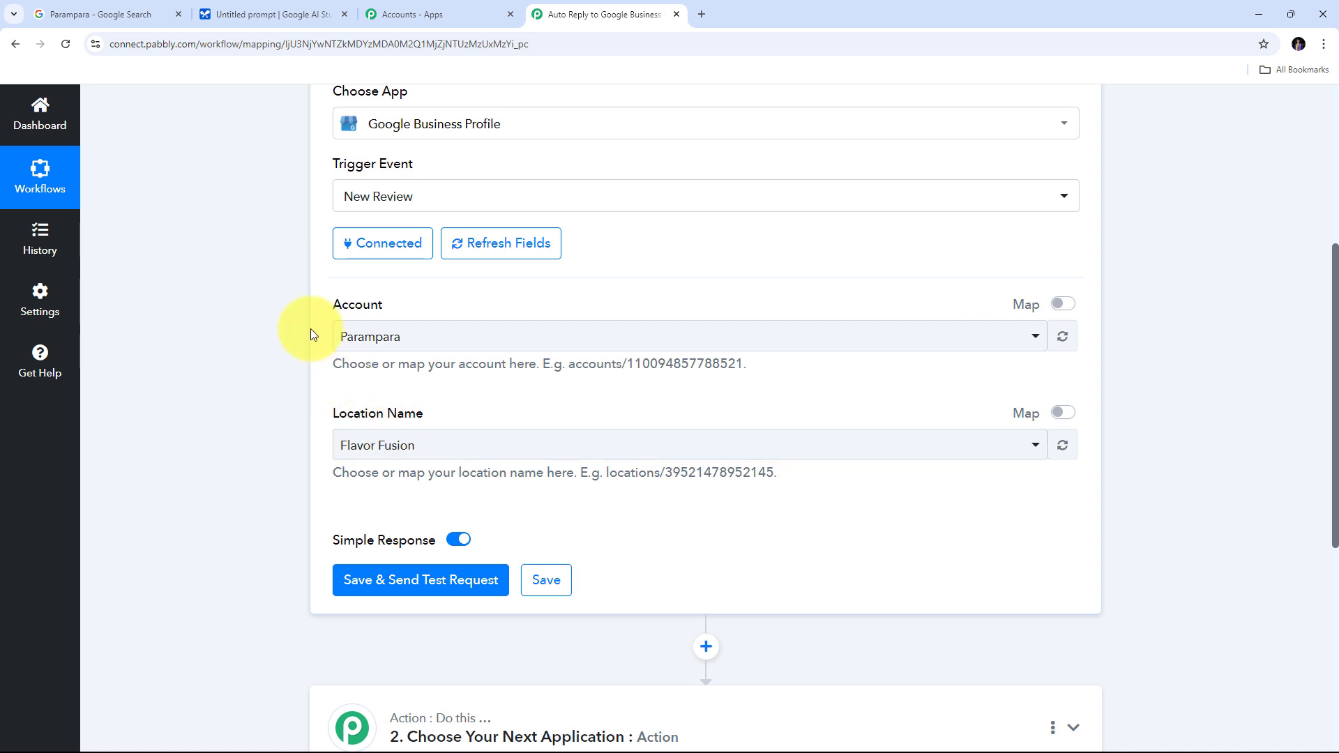
{"action": "left_click", "coordinate": [500, 339]}
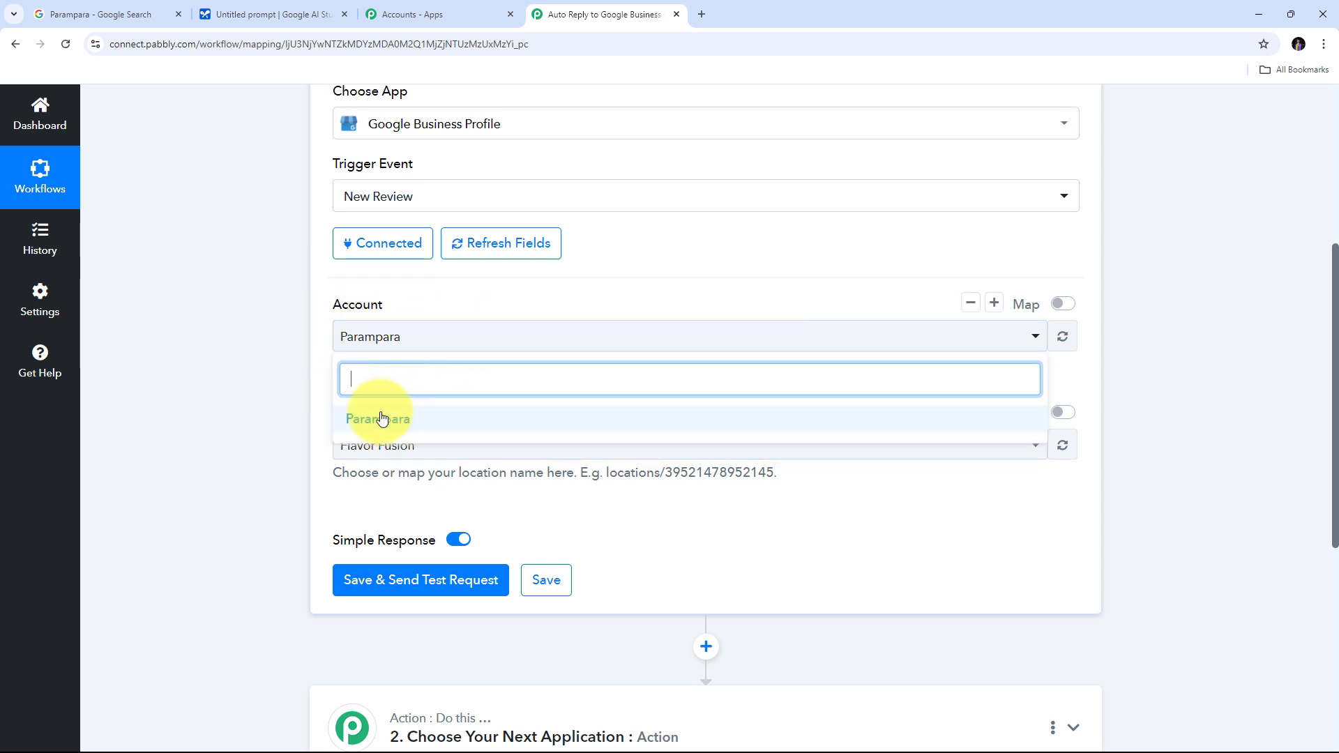
{"action": "left_click", "coordinate": [385, 422]}
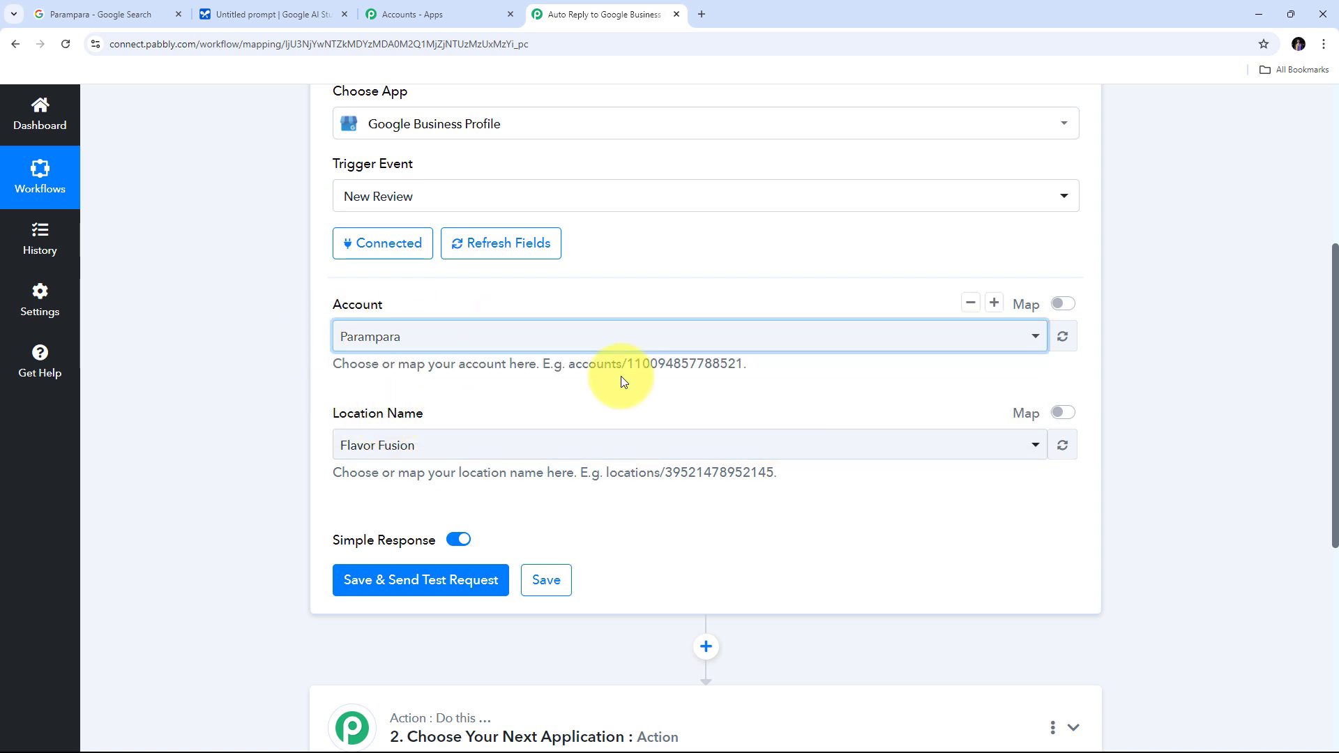
{"action": "left_click", "coordinate": [567, 444]}
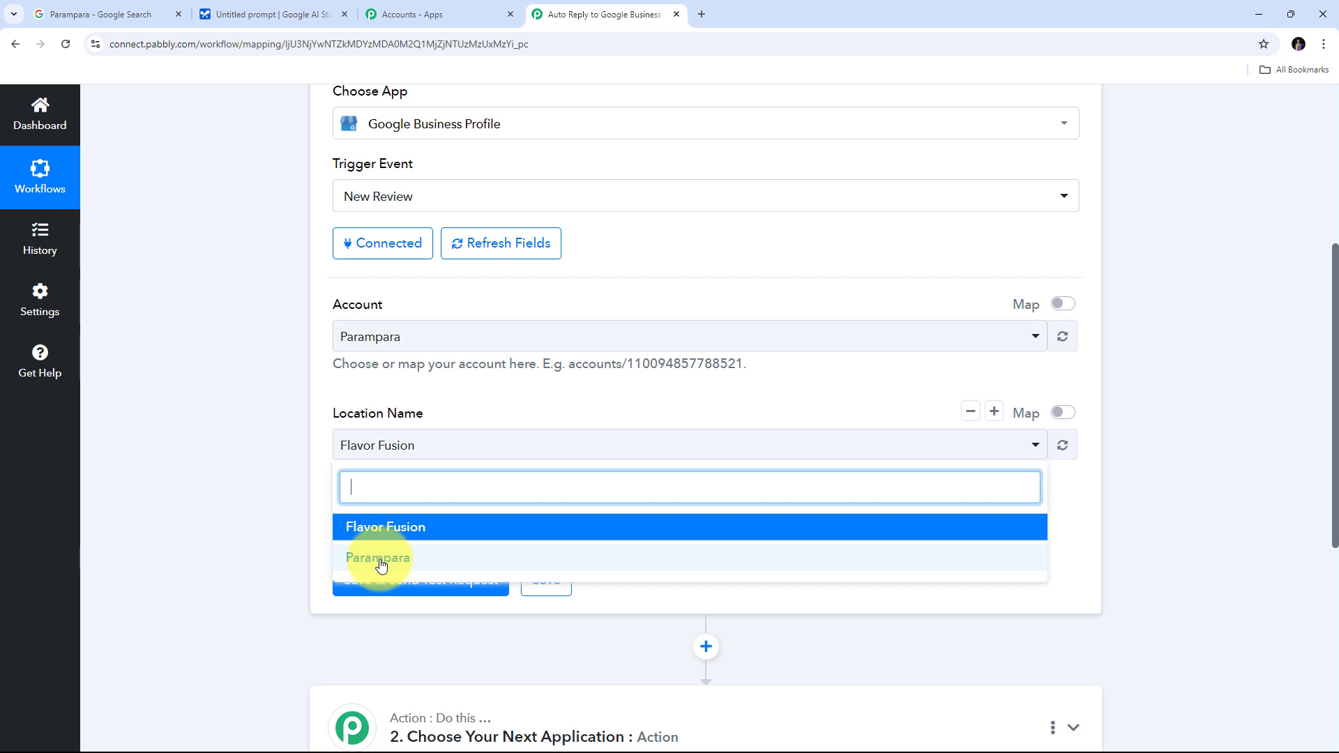
{"action": "left_click", "coordinate": [416, 564]}
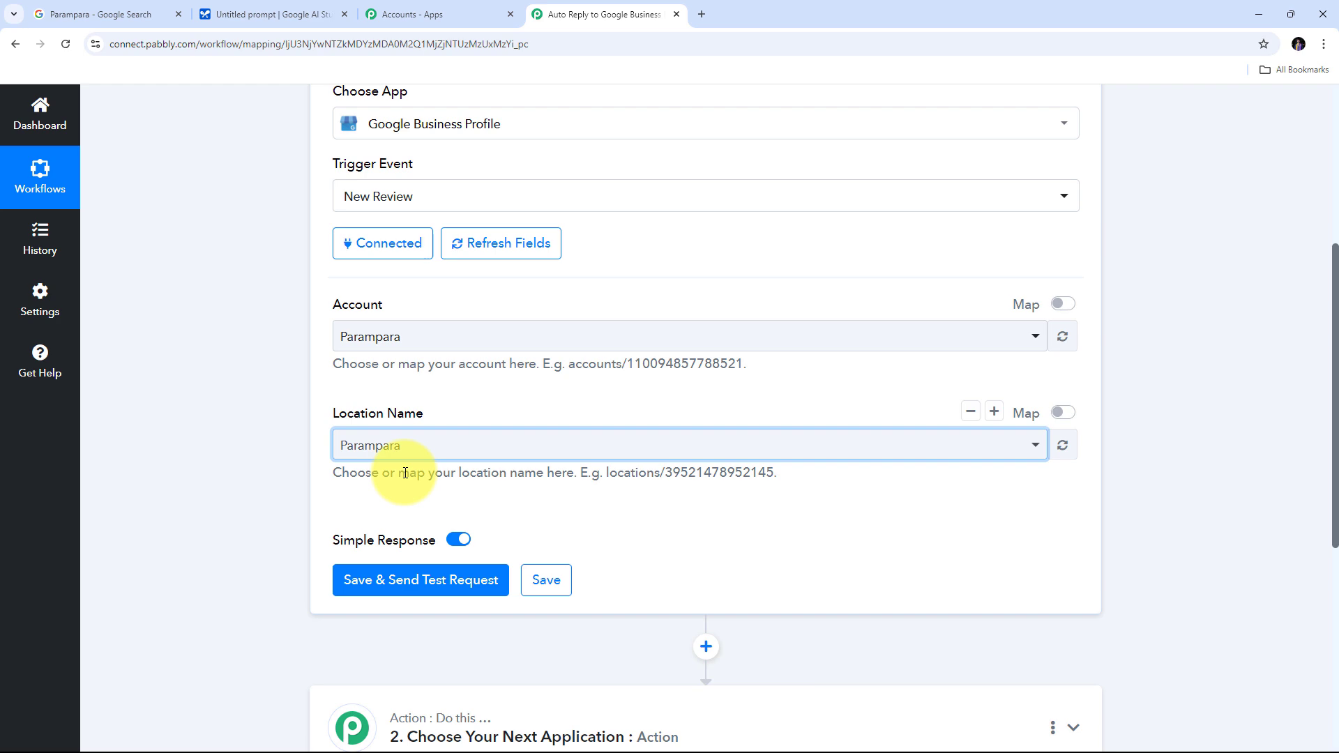
- Switch to the Parampara Google Search page and post a four-star review beginning "I had an amazing dining experience !" with the full dining comment
{"action": "left_click", "coordinate": [101, 14]}
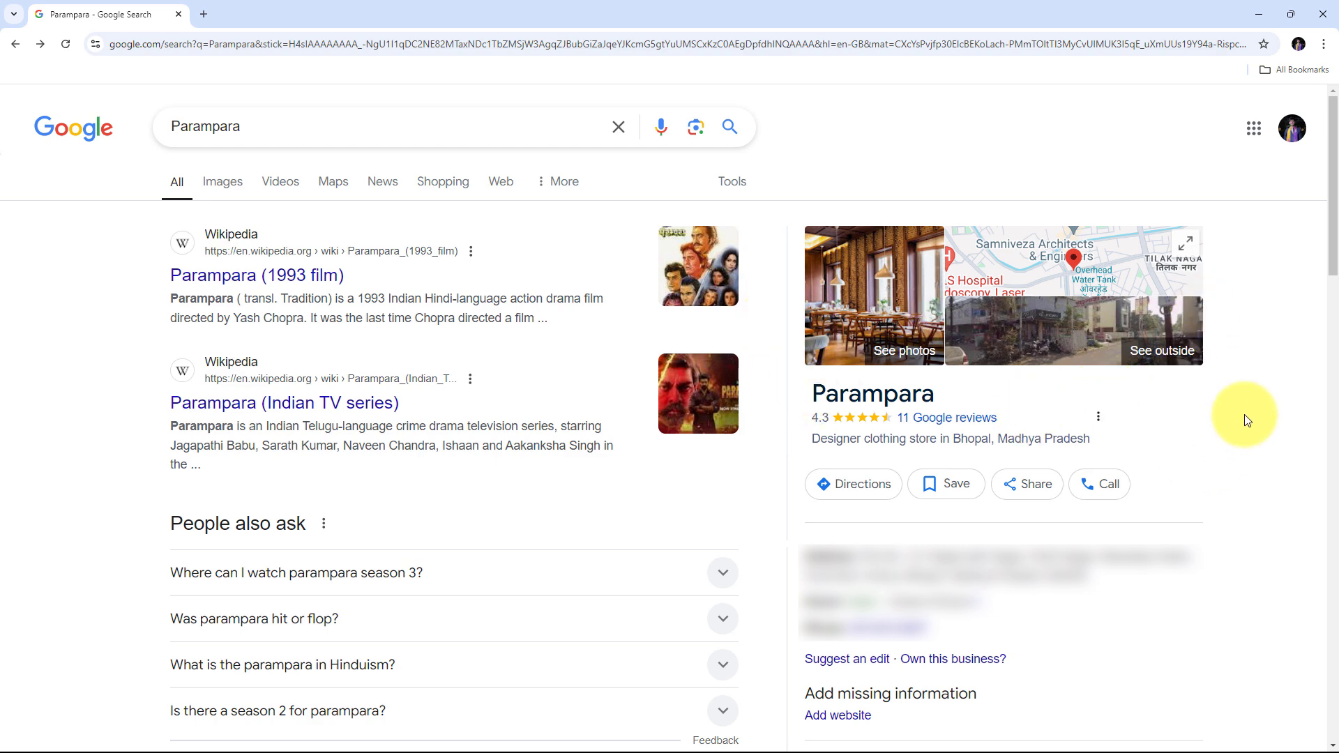
{"action": "scroll", "coordinate": [1052, 269], "scroll_direction": "down", "scroll_amount": 8}
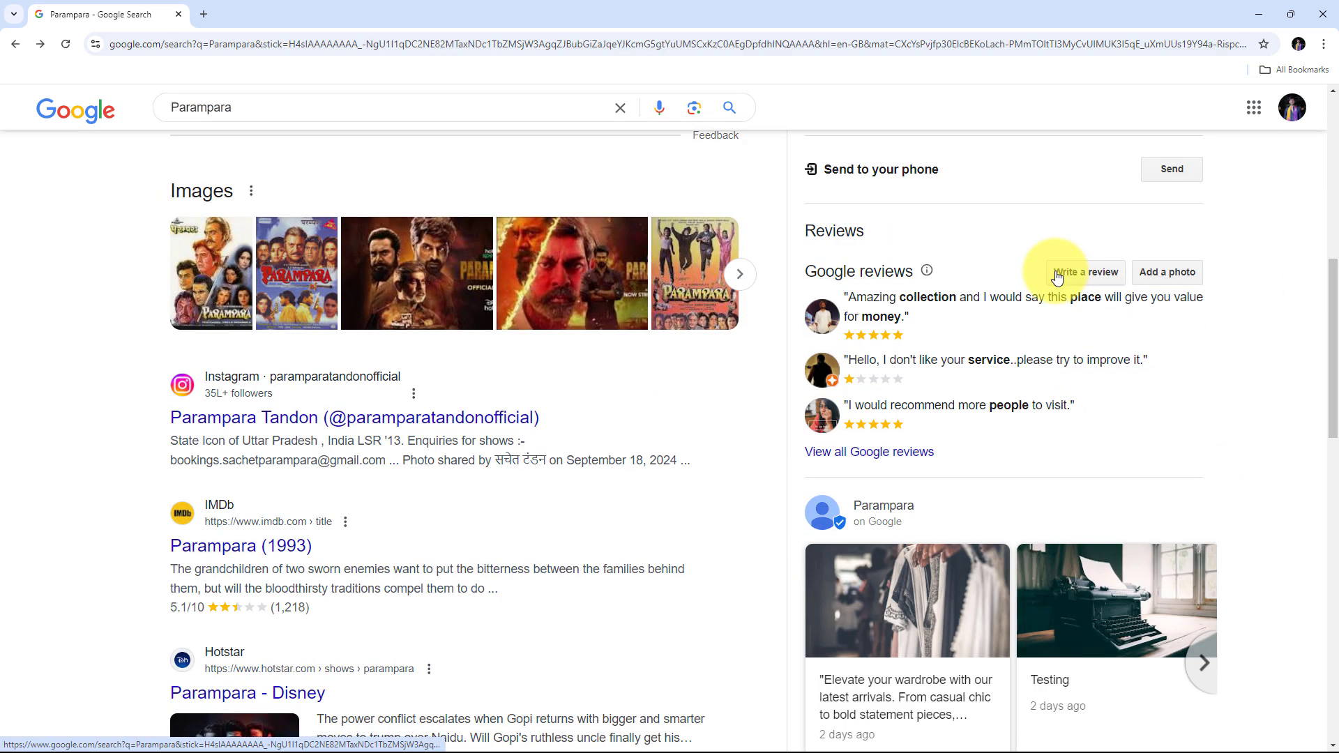
{"action": "left_click", "coordinate": [1090, 281]}
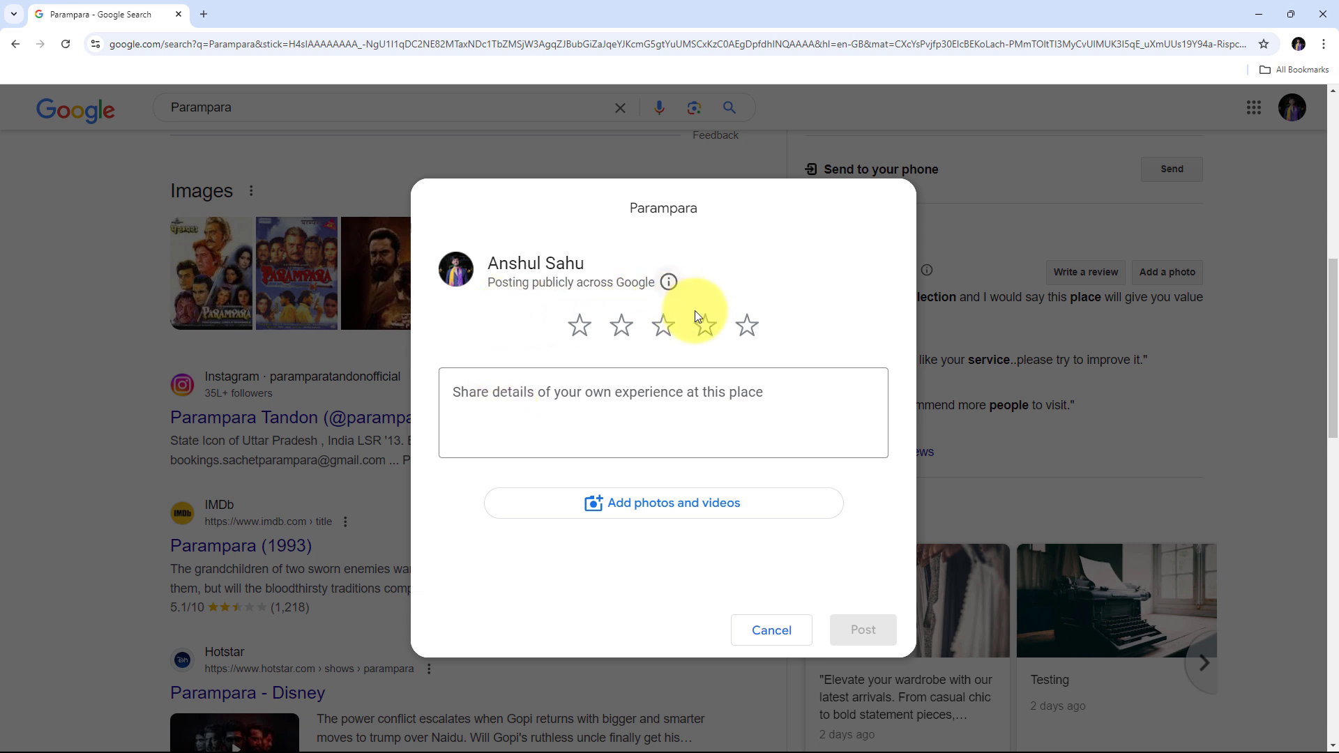
{"action": "left_click", "coordinate": [706, 329]}
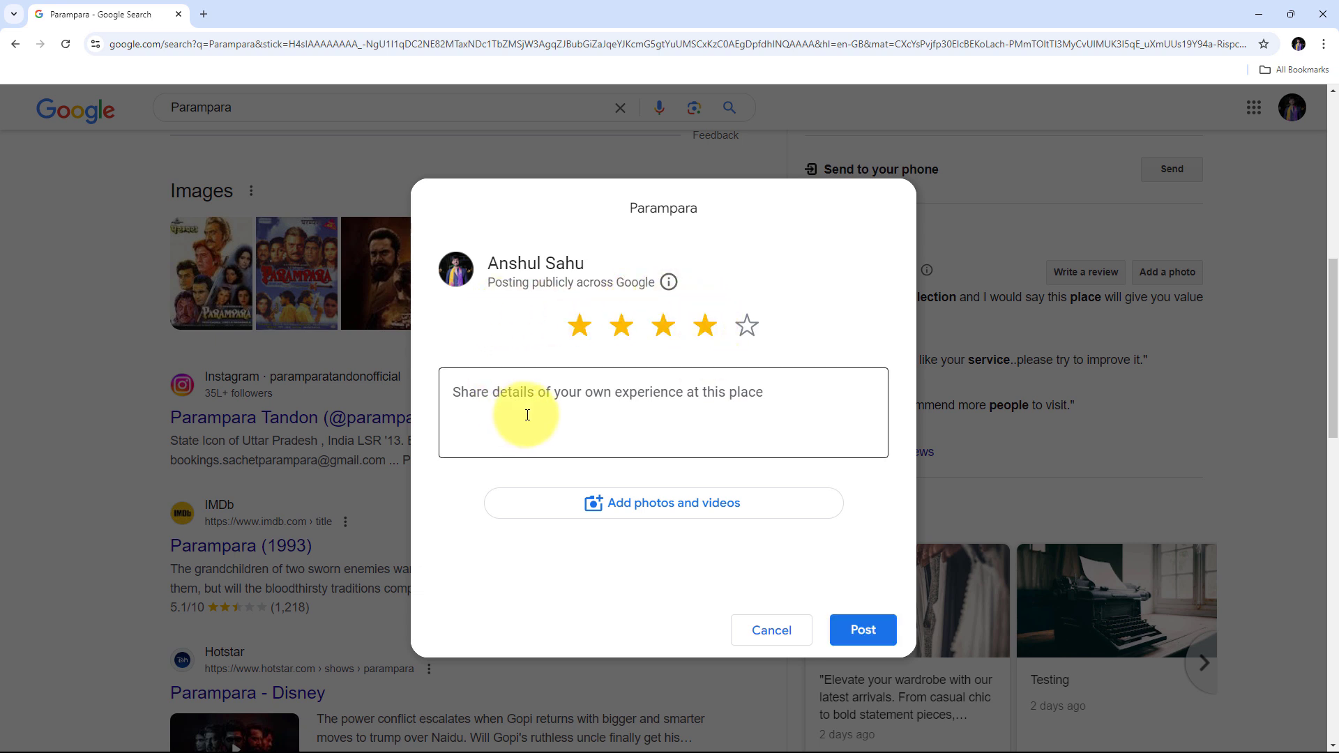
{"action": "left_click", "coordinate": [563, 412]}
{"action": "type", "text": "I had an amazing dining experience ! From the moment we walked in, the atmosphere was warm and inviting. The staff were incredibly attentive and made sure we were comfortable throughout our meal. The food was absolutely delicious."}
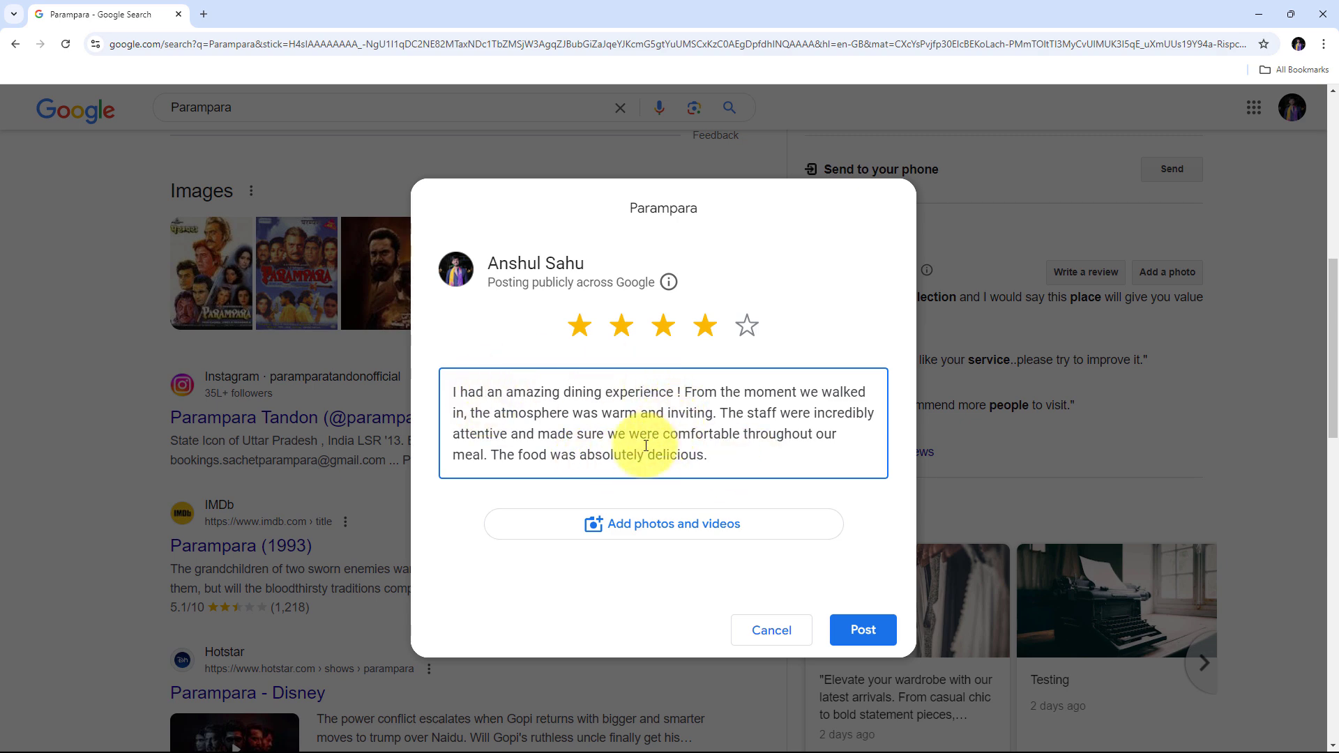
{"action": "left_click", "coordinate": [865, 631]}
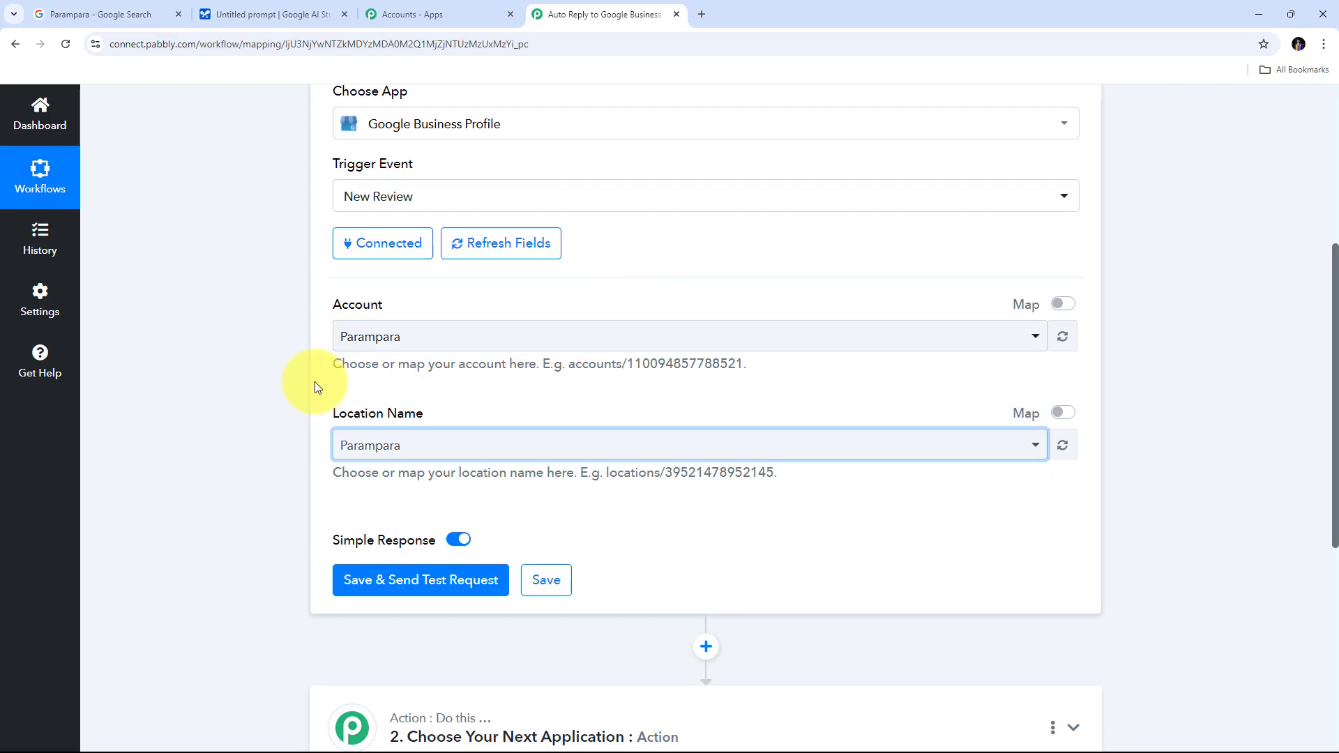
- Back in Pabbly Connect, save the New Review trigger and send a test request to capture the posted review
{"action": "scroll", "coordinate": [248, 374], "scroll_direction": "down", "scroll_amount": 4}
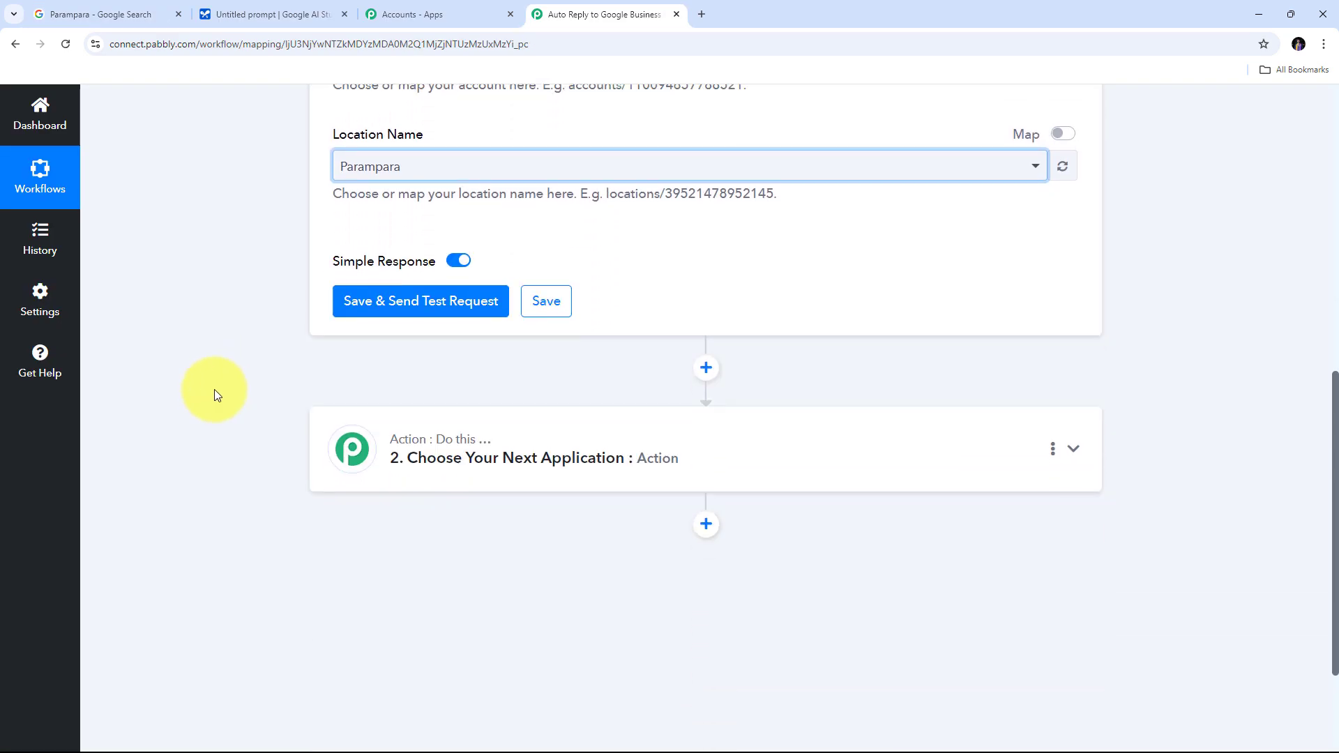
{"action": "left_click", "coordinate": [427, 310]}
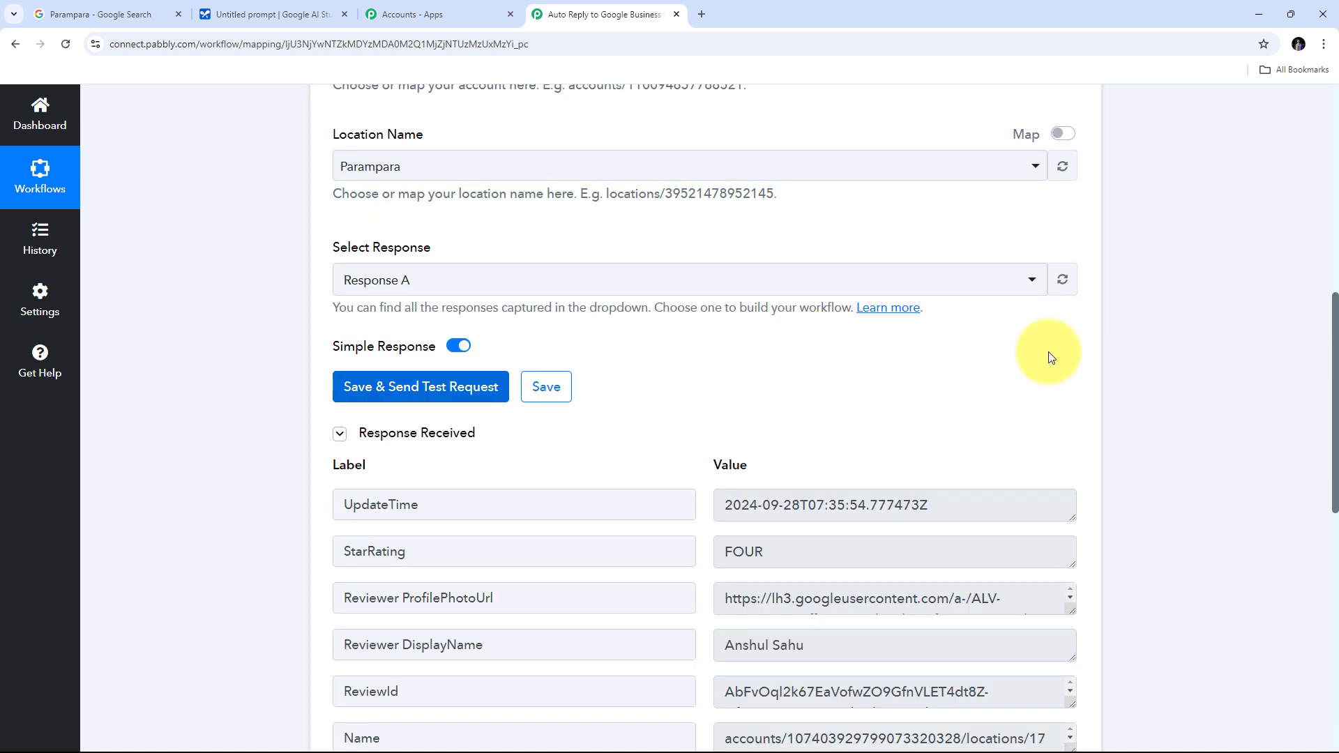
{"action": "scroll", "coordinate": [1158, 353], "scroll_direction": "down", "scroll_amount": 3}
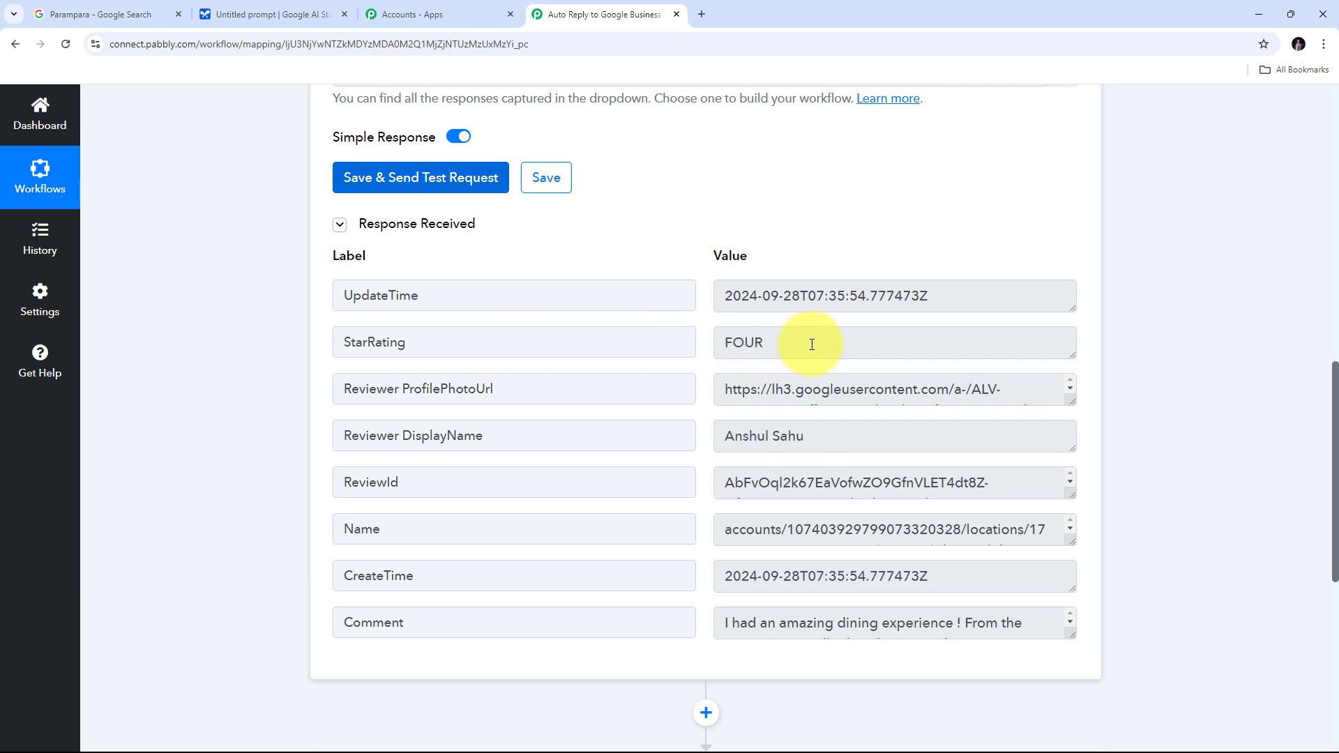
- Examine the star rating, reviewer display name and full comment in the trigger's received response
{"action": "left_click_drag", "start_coordinate": [845, 341], "coordinate": [688, 344]}
{"action": "scroll", "coordinate": [618, 358], "scroll_direction": "down", "scroll_amount": 1}
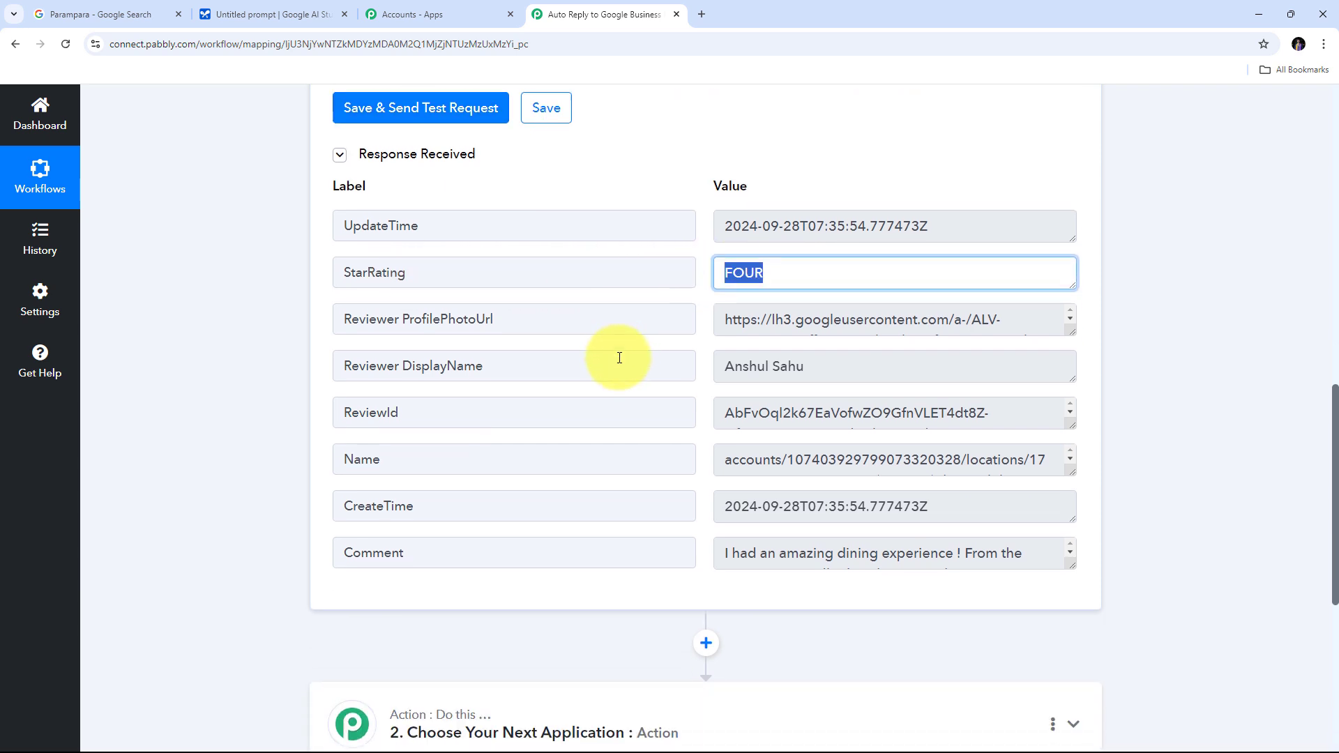
{"action": "left_click_drag", "start_coordinate": [844, 361], "coordinate": [677, 377]}
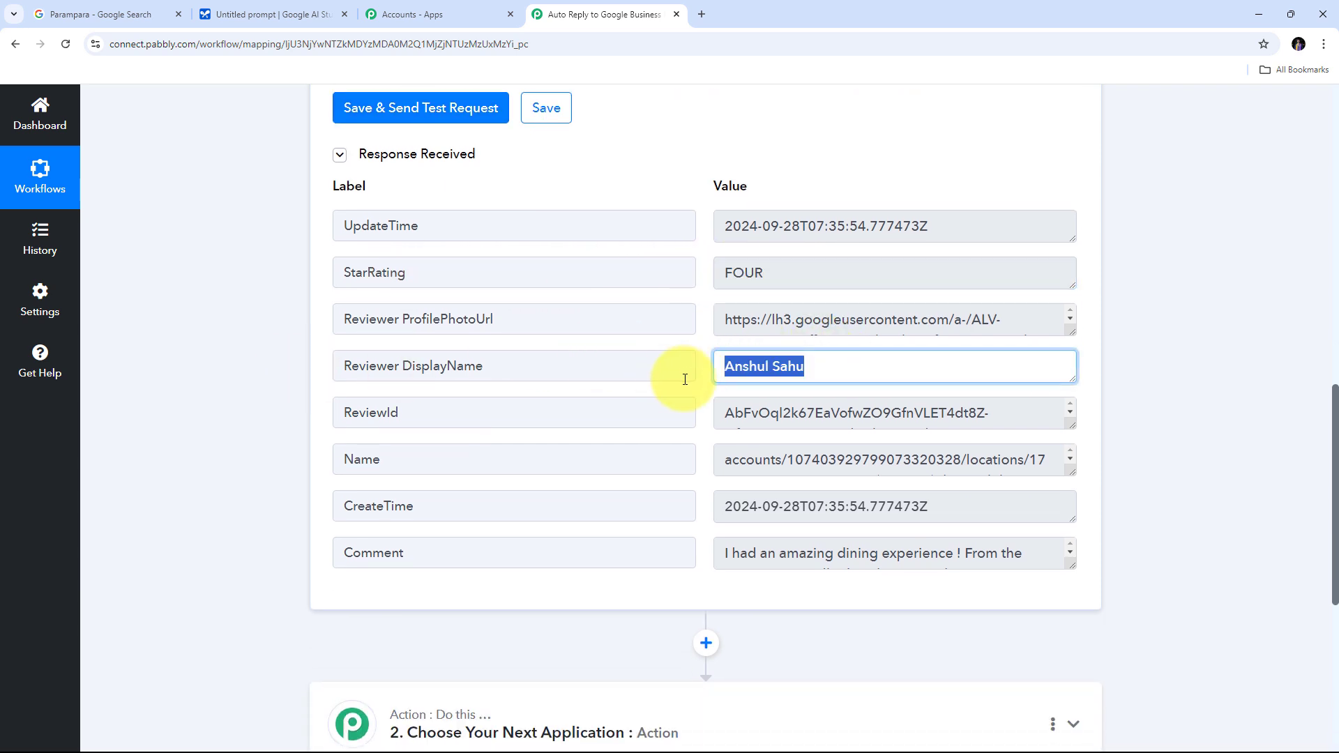
{"action": "scroll", "coordinate": [479, 469], "scroll_direction": "down", "scroll_amount": 1}
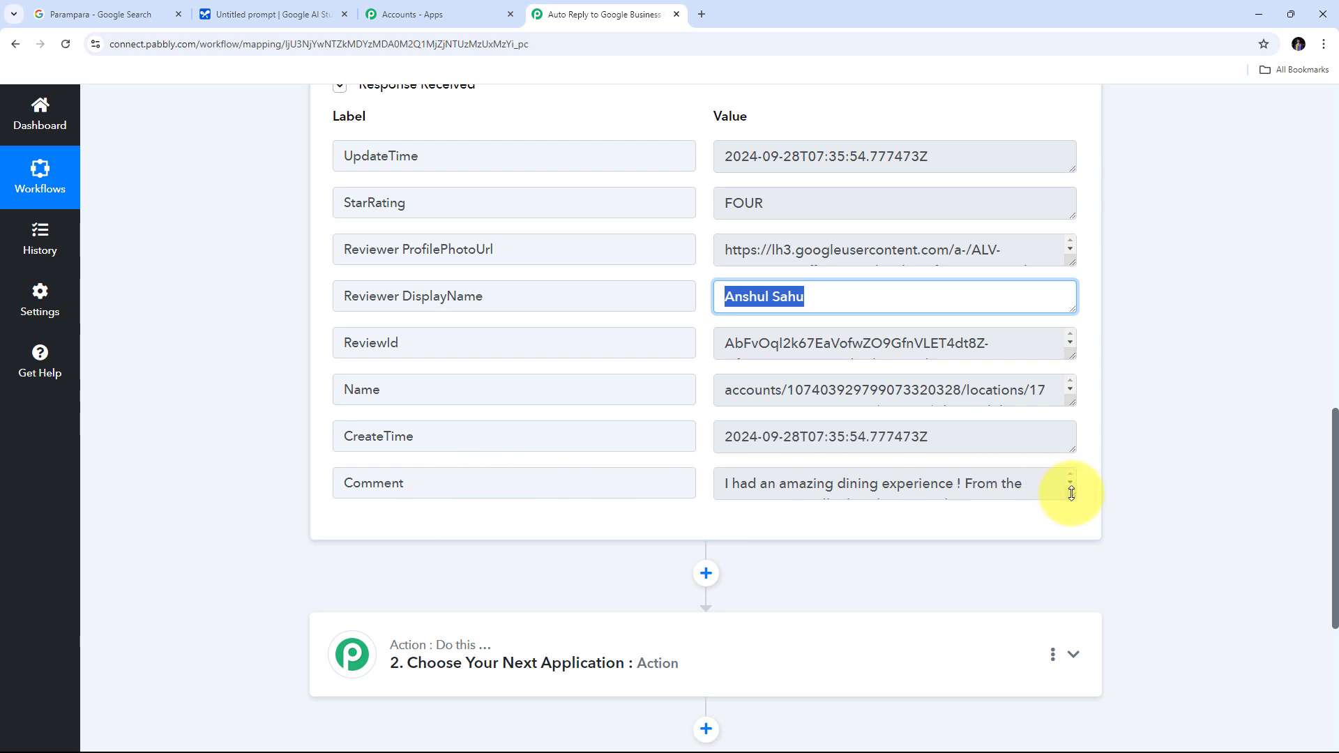
{"action": "left_click_drag", "start_coordinate": [1071, 495], "coordinate": [1067, 586]}
{"action": "scroll", "coordinate": [1001, 449], "scroll_direction": "down", "scroll_amount": 2}
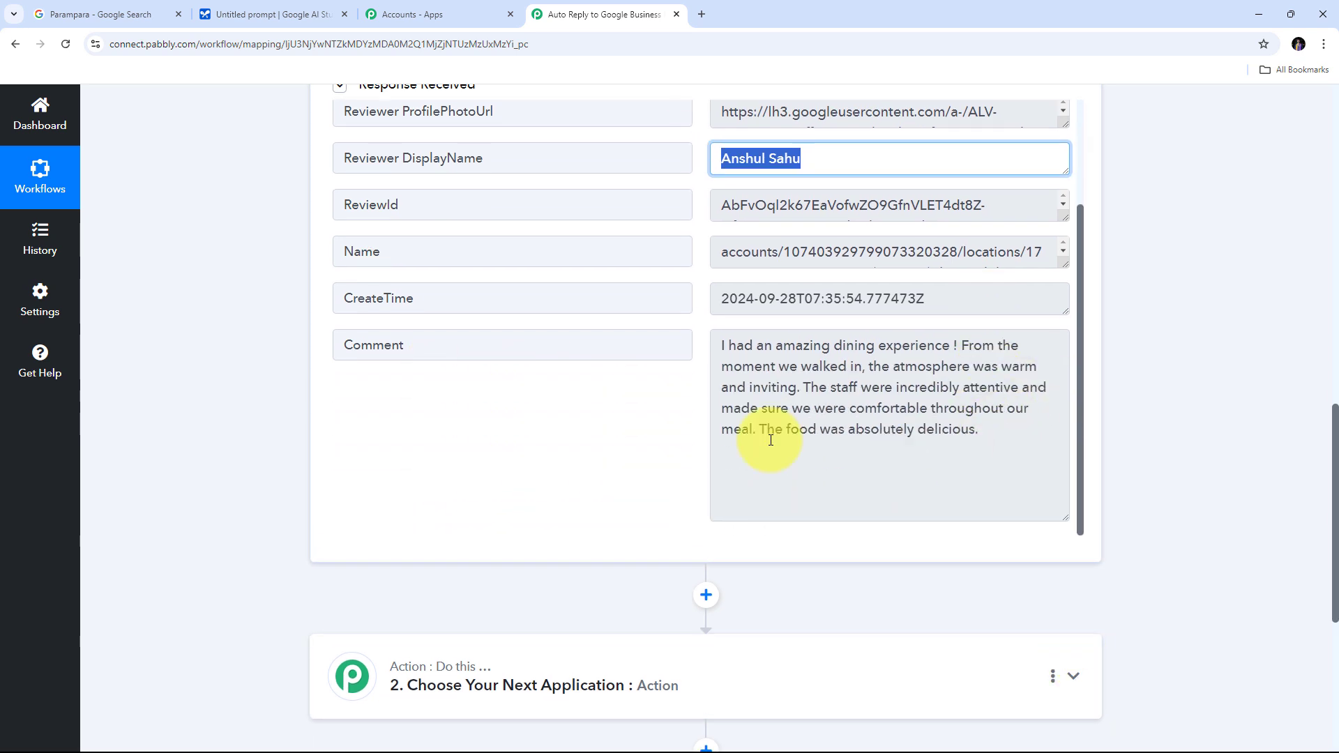
{"action": "left_click_drag", "start_coordinate": [719, 345], "coordinate": [989, 461]}
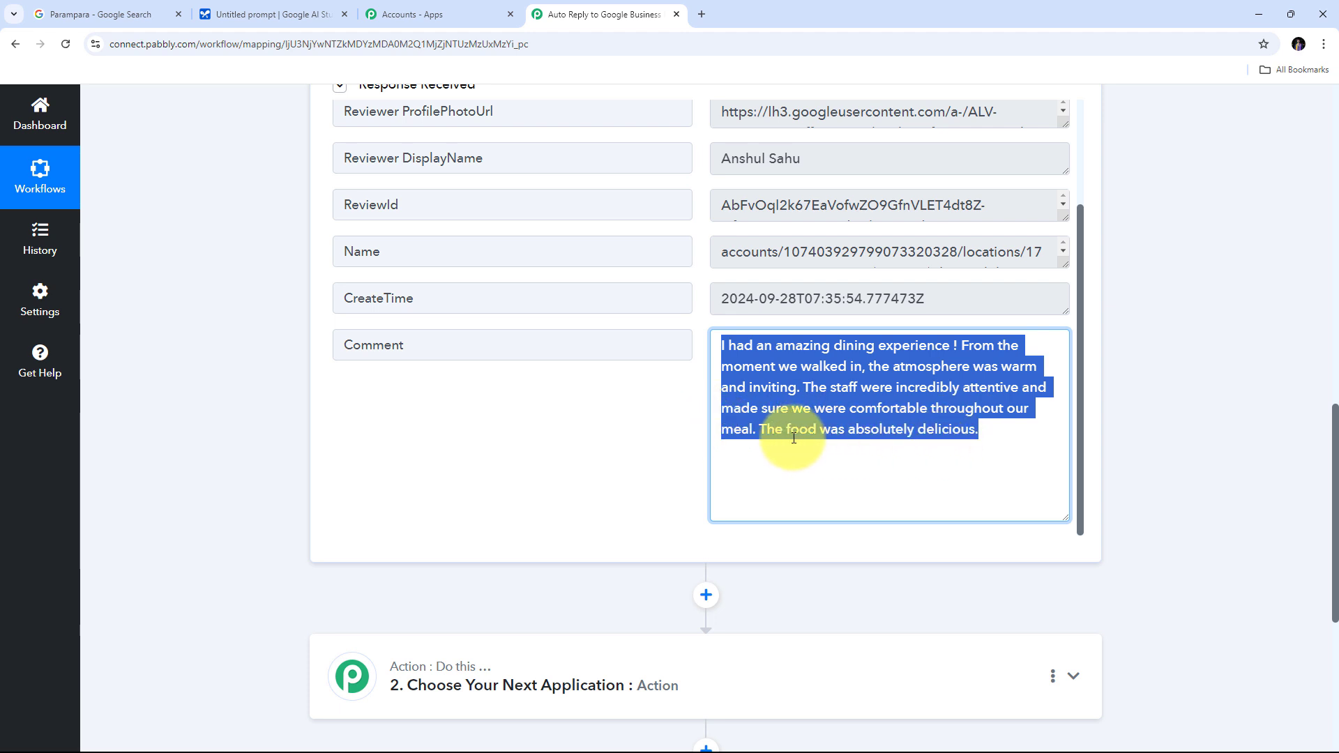
{"action": "left_click", "coordinate": [673, 436]}
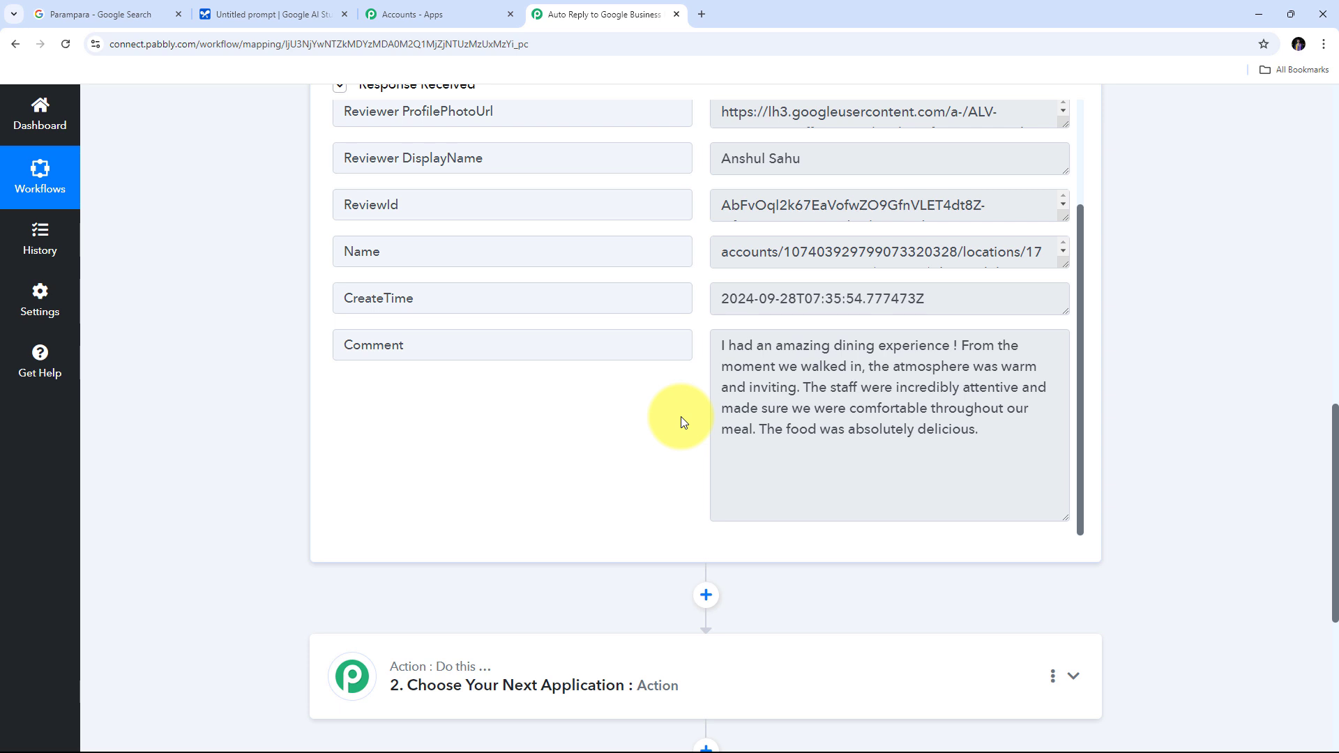
{"action": "scroll", "coordinate": [884, 387], "scroll_direction": "up", "scroll_amount": 5}
{"action": "scroll", "coordinate": [681, 404], "scroll_direction": "down", "scroll_amount": 2}
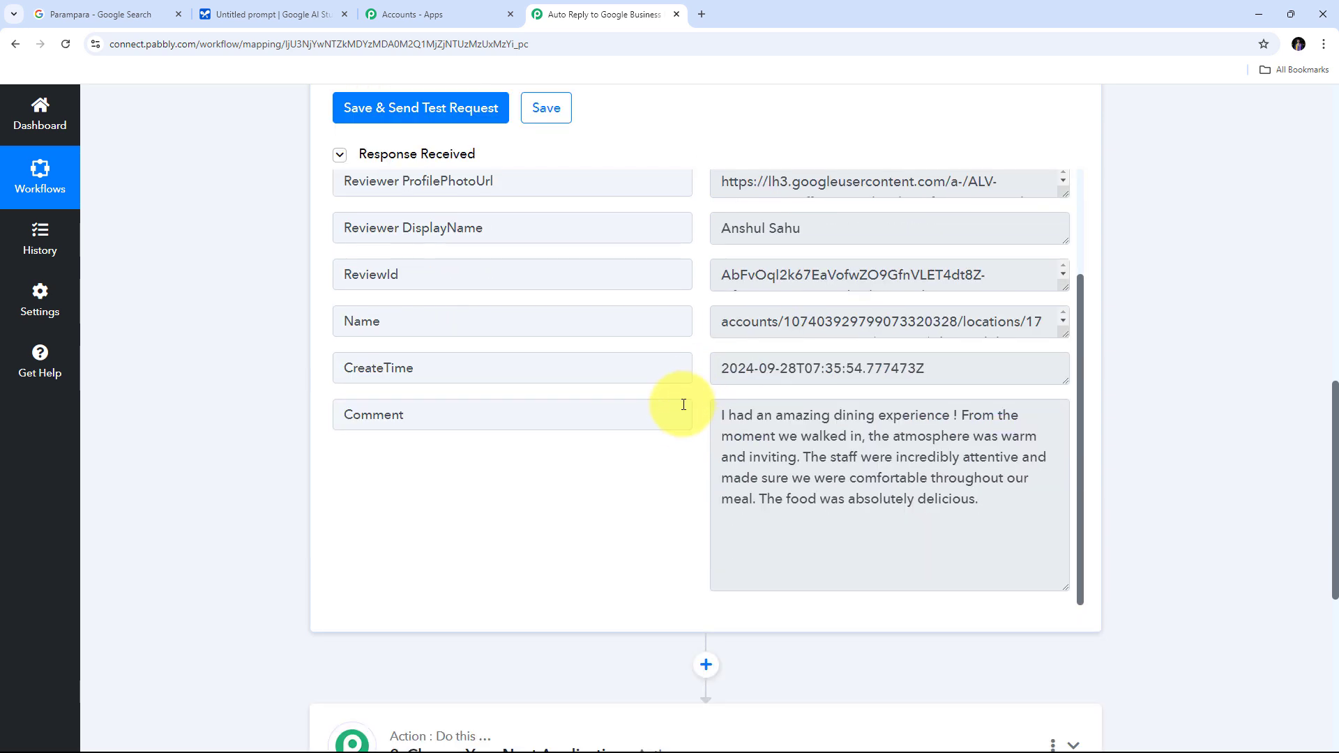
{"action": "scroll", "coordinate": [678, 415], "scroll_direction": "up", "scroll_amount": 2}
{"action": "scroll", "coordinate": [704, 417], "scroll_direction": "down", "scroll_amount": 3}
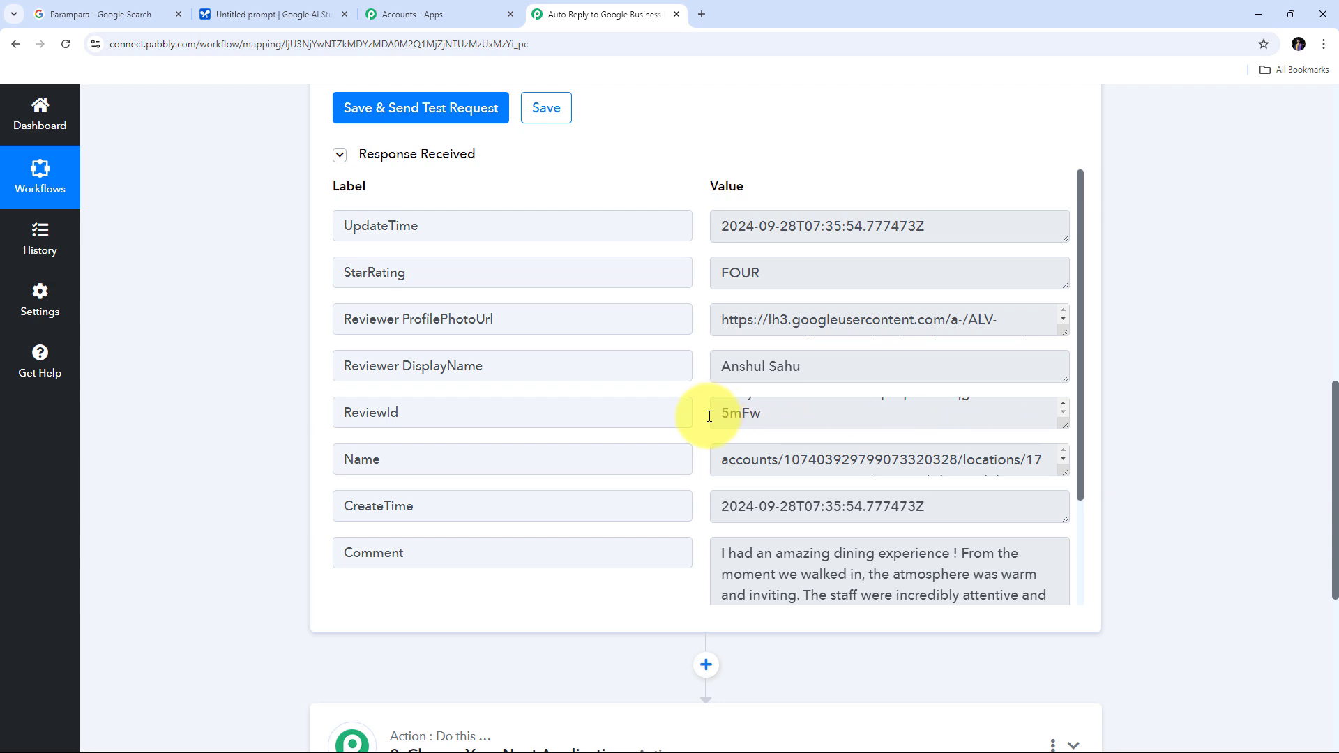
{"action": "scroll", "coordinate": [692, 424], "scroll_direction": "down", "scroll_amount": 1}
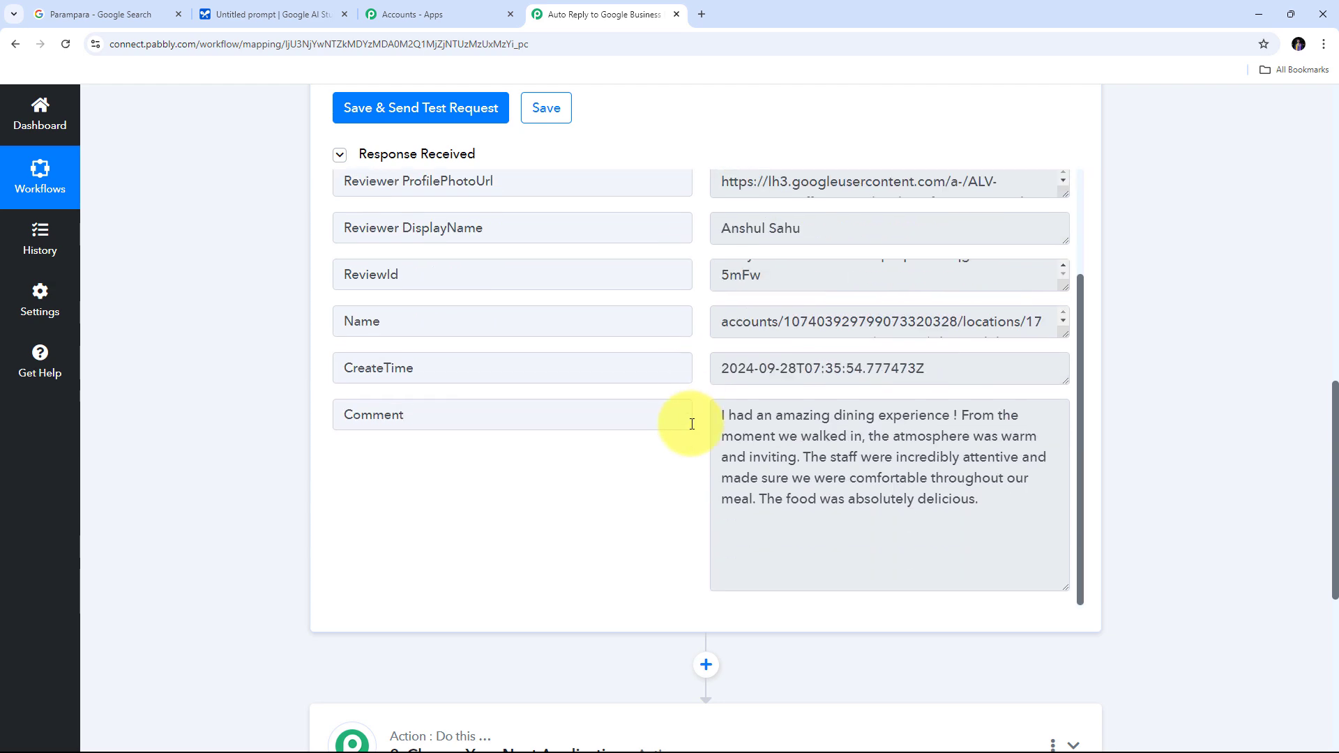
{"action": "scroll", "coordinate": [692, 424], "scroll_direction": "up", "scroll_amount": 2}
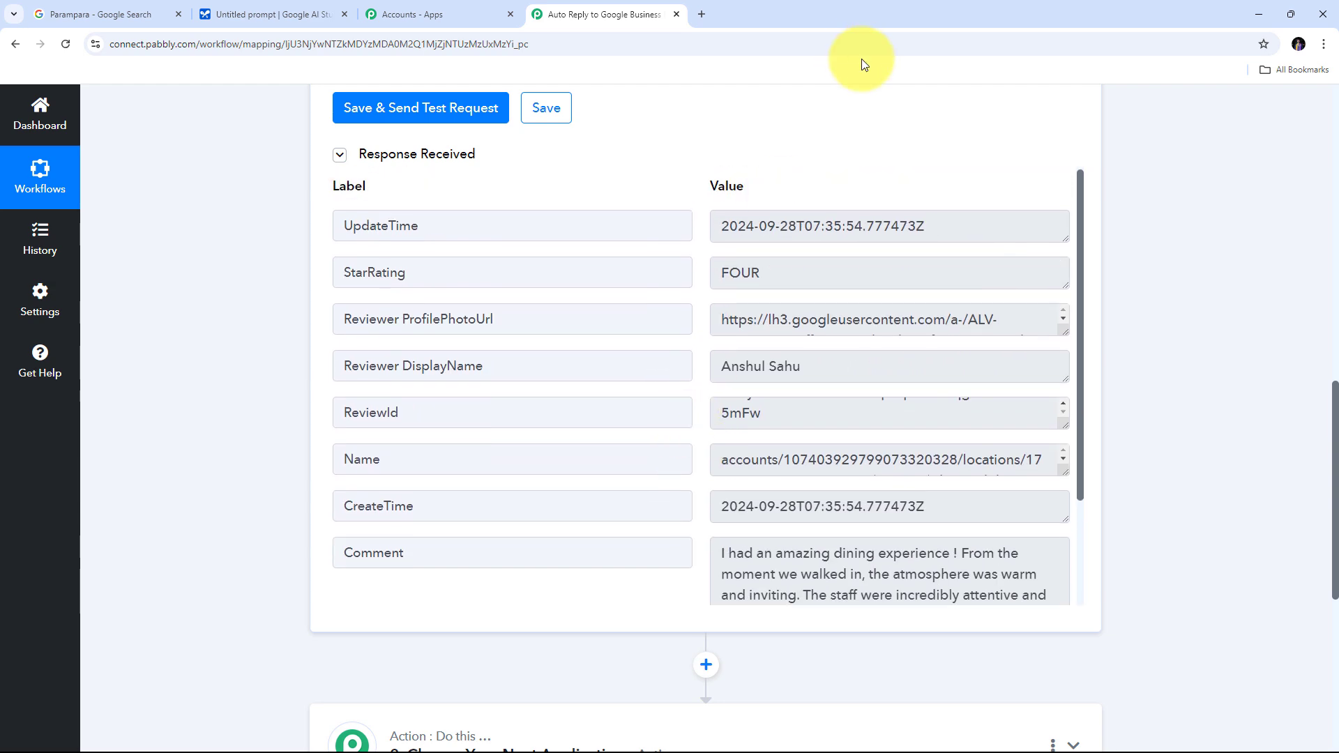
- Review the trigger's polling interval, and recheck the captured star rating and comment in its response
{"action": "scroll", "coordinate": [1097, 337], "scroll_direction": "up", "scroll_amount": 10}
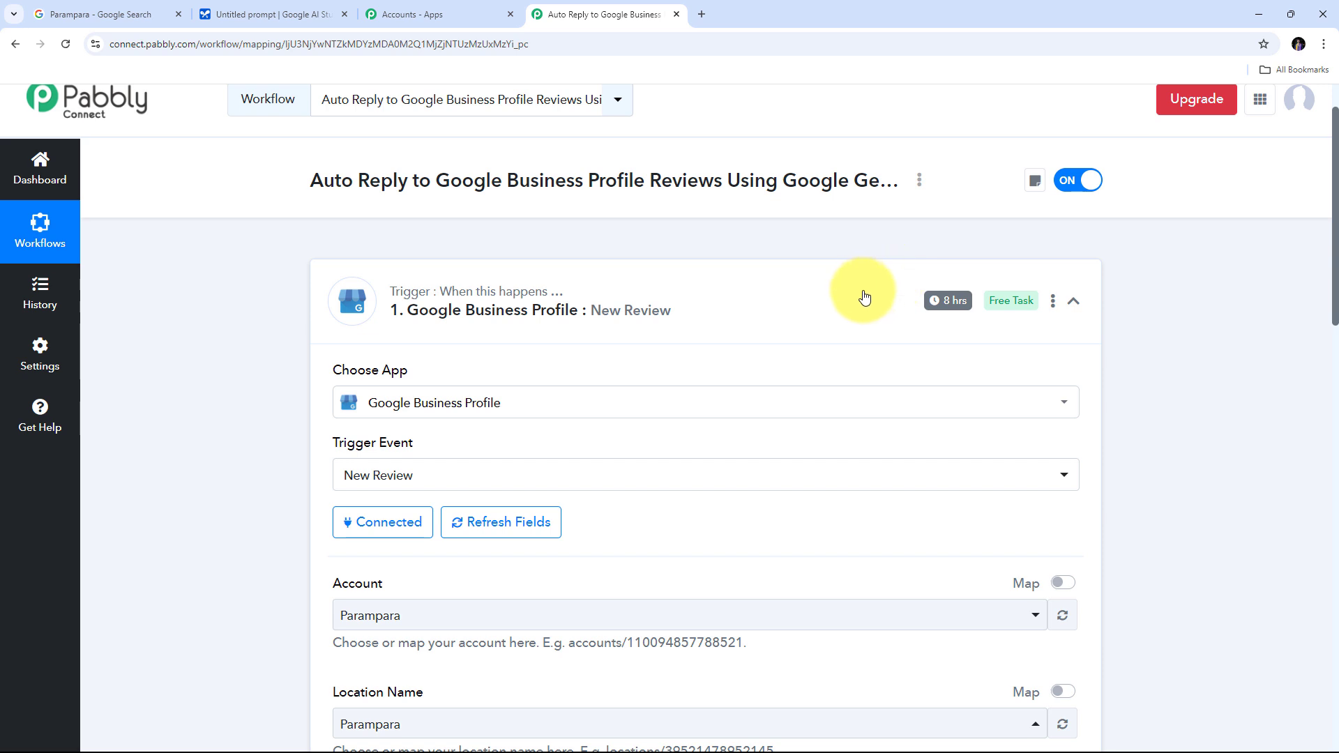
{"action": "scroll", "coordinate": [864, 298], "scroll_direction": "down", "scroll_amount": 2}
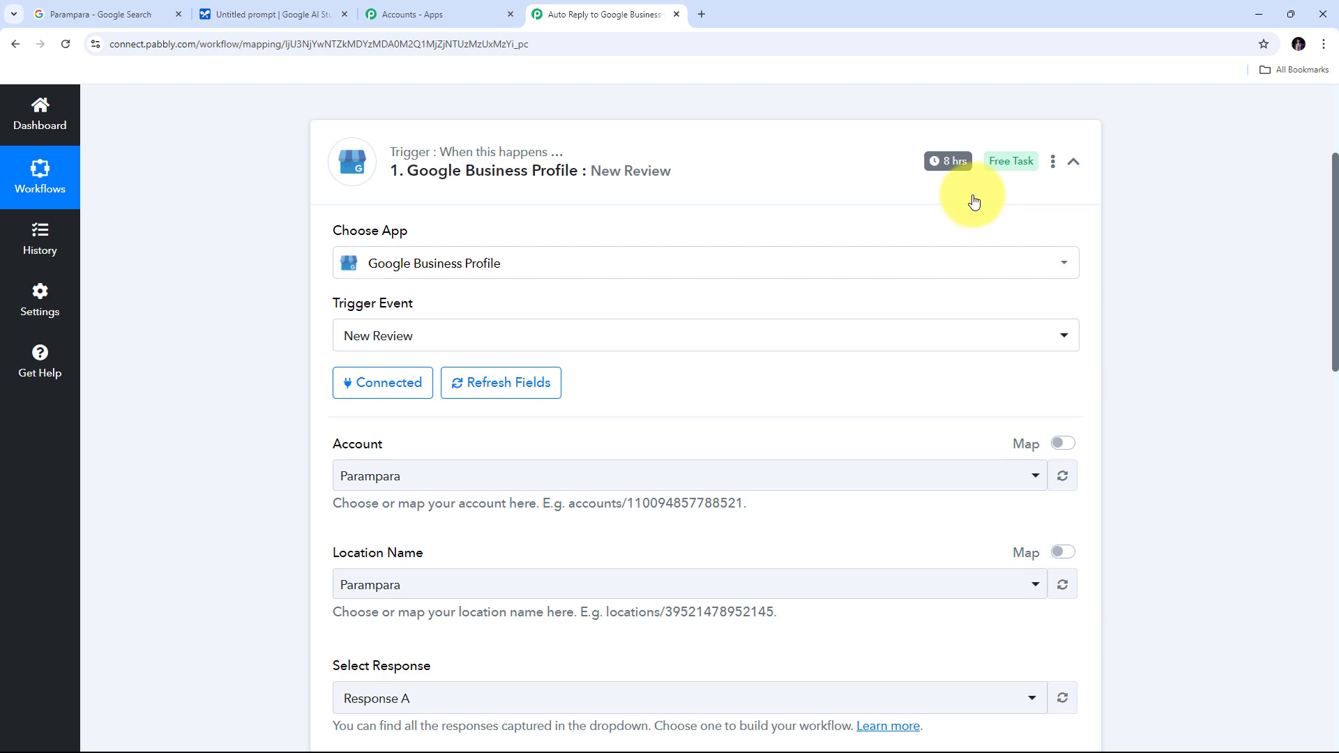
{"action": "scroll", "coordinate": [973, 200], "scroll_direction": "down", "scroll_amount": 10}
{"action": "scroll", "coordinate": [723, 454], "scroll_direction": "down", "scroll_amount": 3}
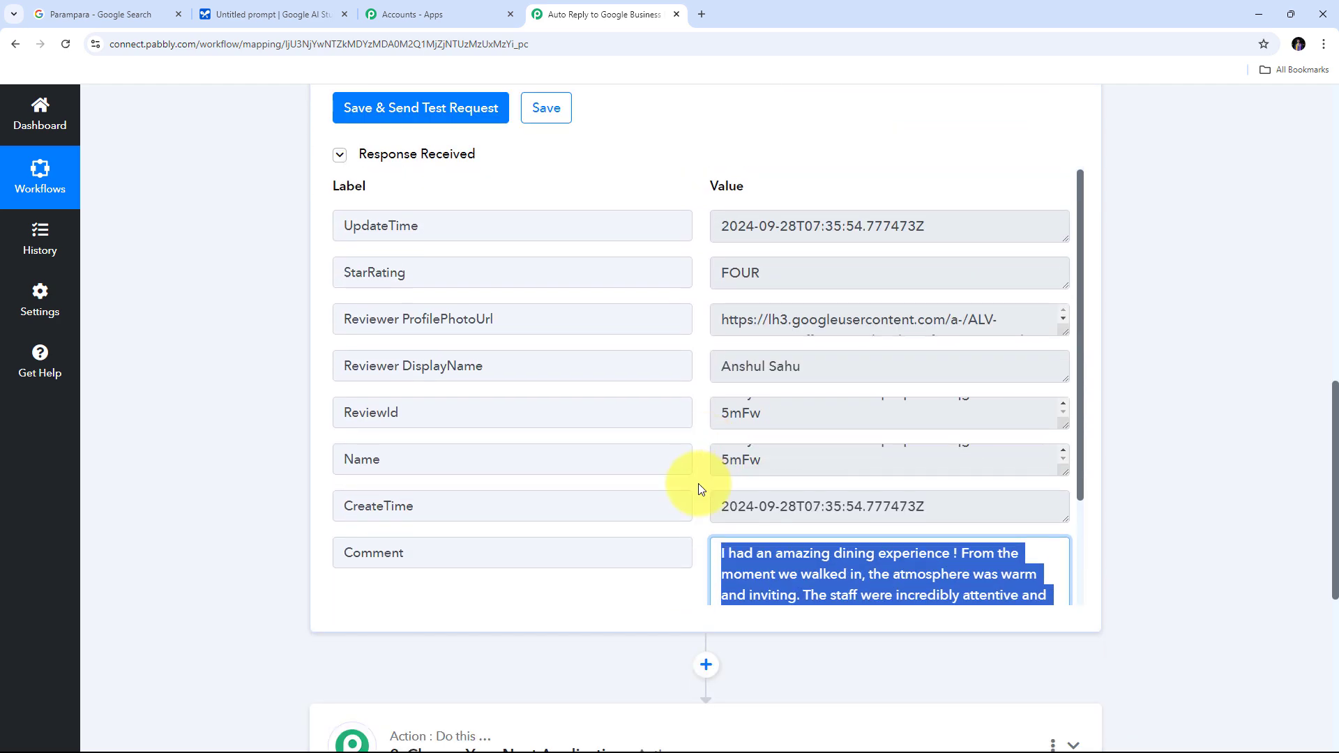
{"action": "left_click", "coordinate": [700, 425]}
{"action": "scroll", "coordinate": [697, 420], "scroll_direction": "up", "scroll_amount": 2}
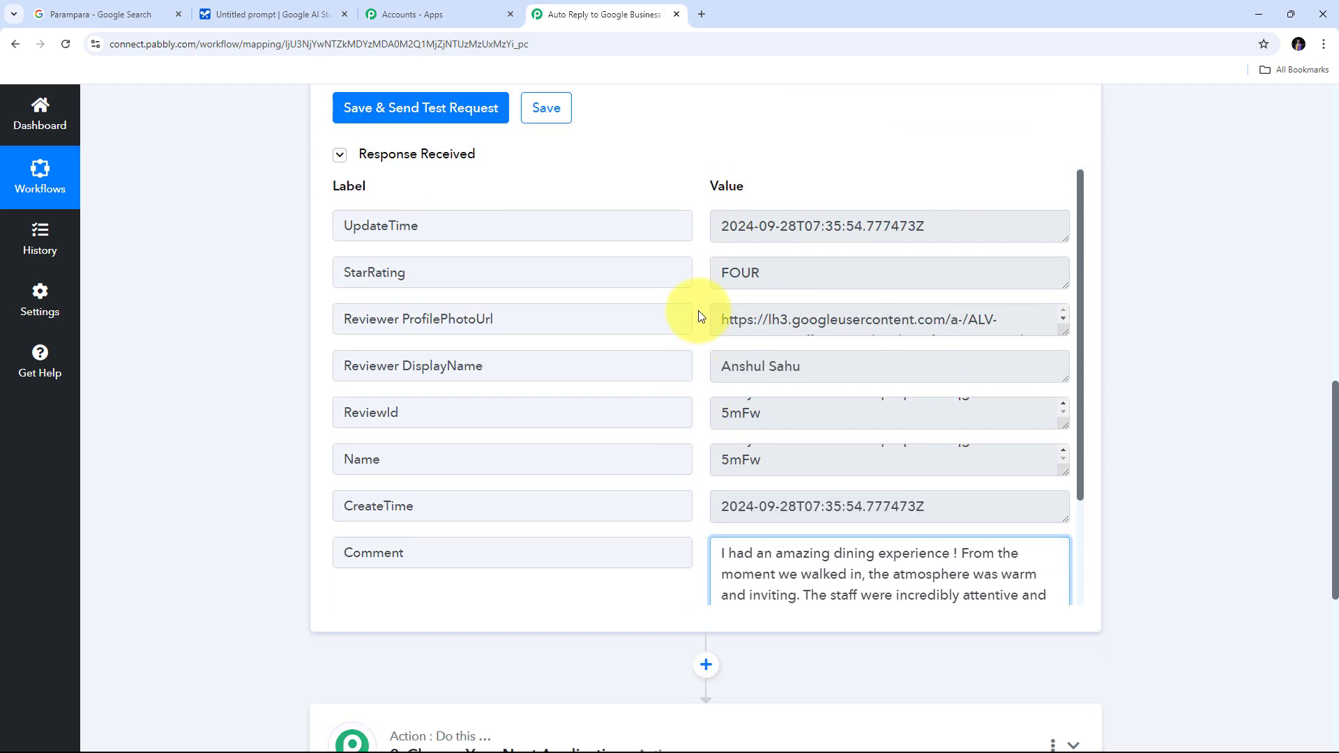
{"action": "double_click", "coordinate": [700, 274]}
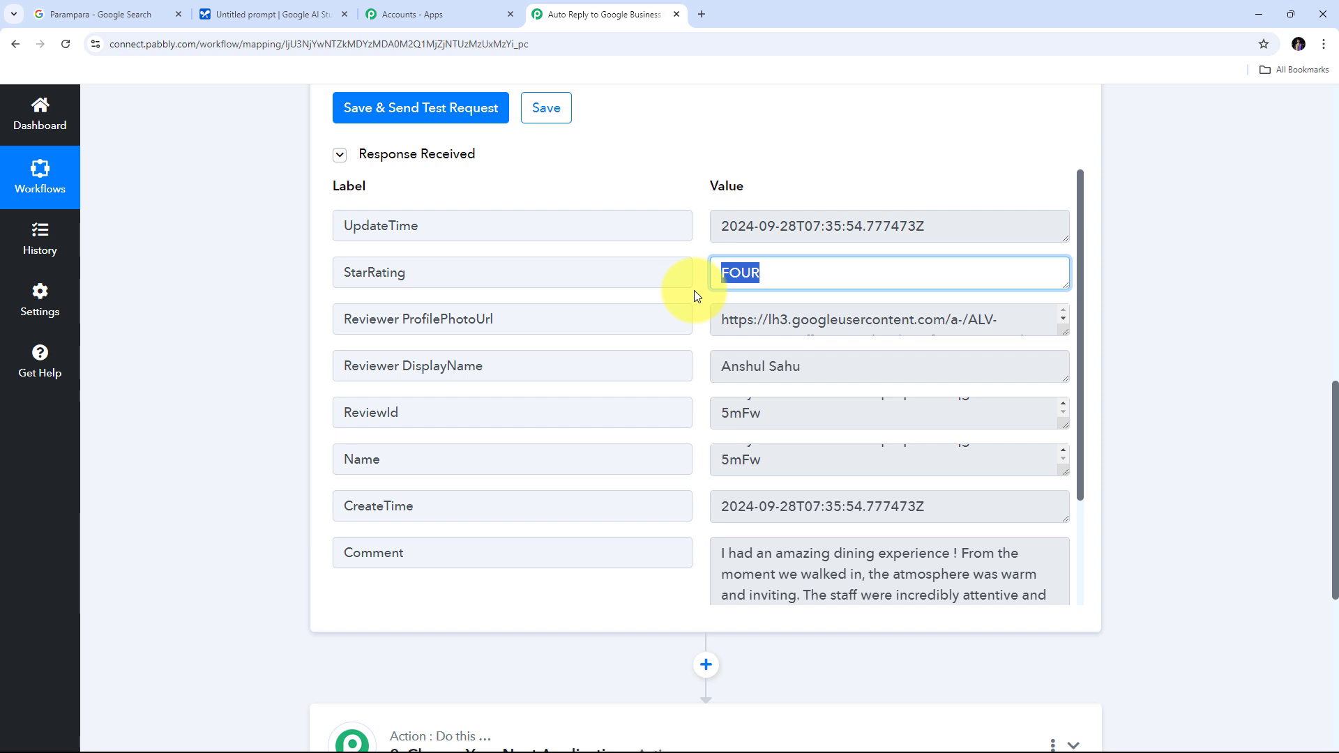
{"action": "scroll", "coordinate": [693, 290], "scroll_direction": "down", "scroll_amount": 2}
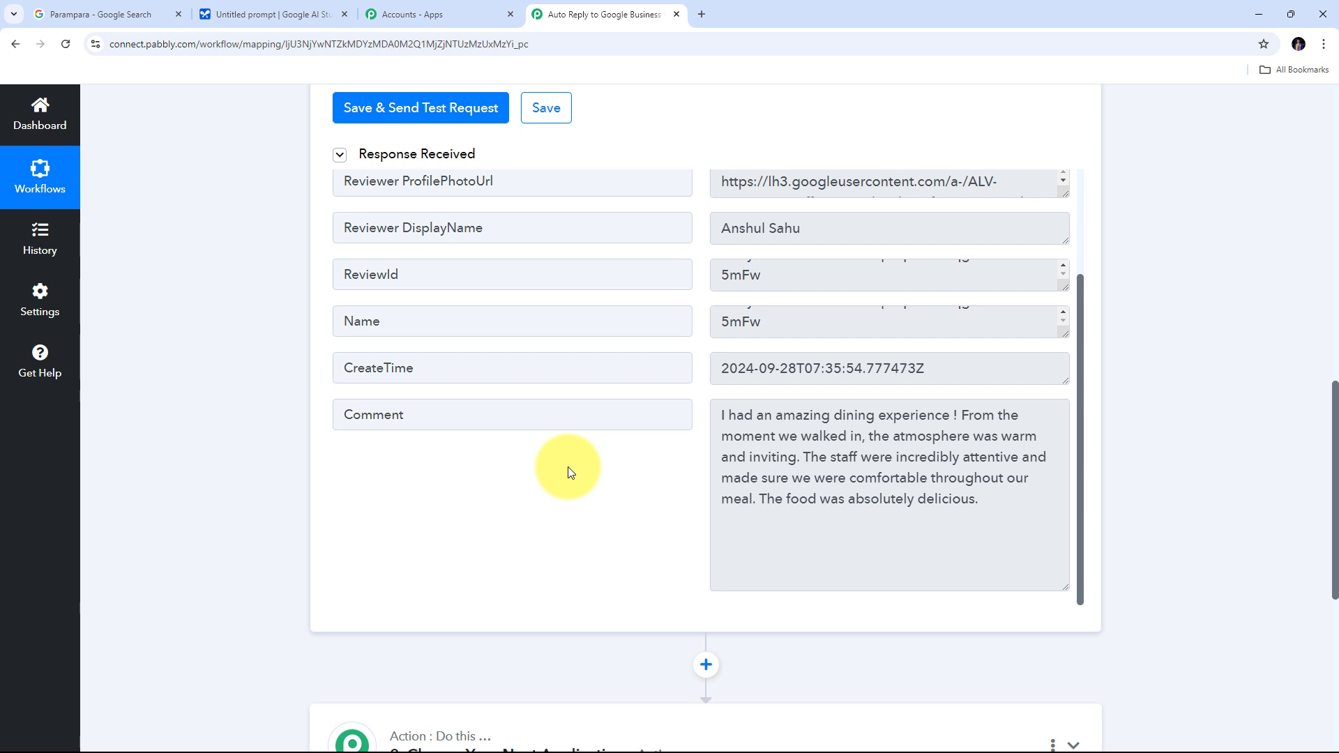
- Set the workflow's action application to Google AI Studio (Gemini) with Generate Content as the action event
{"action": "scroll", "coordinate": [1148, 332], "scroll_direction": "down", "scroll_amount": 6}
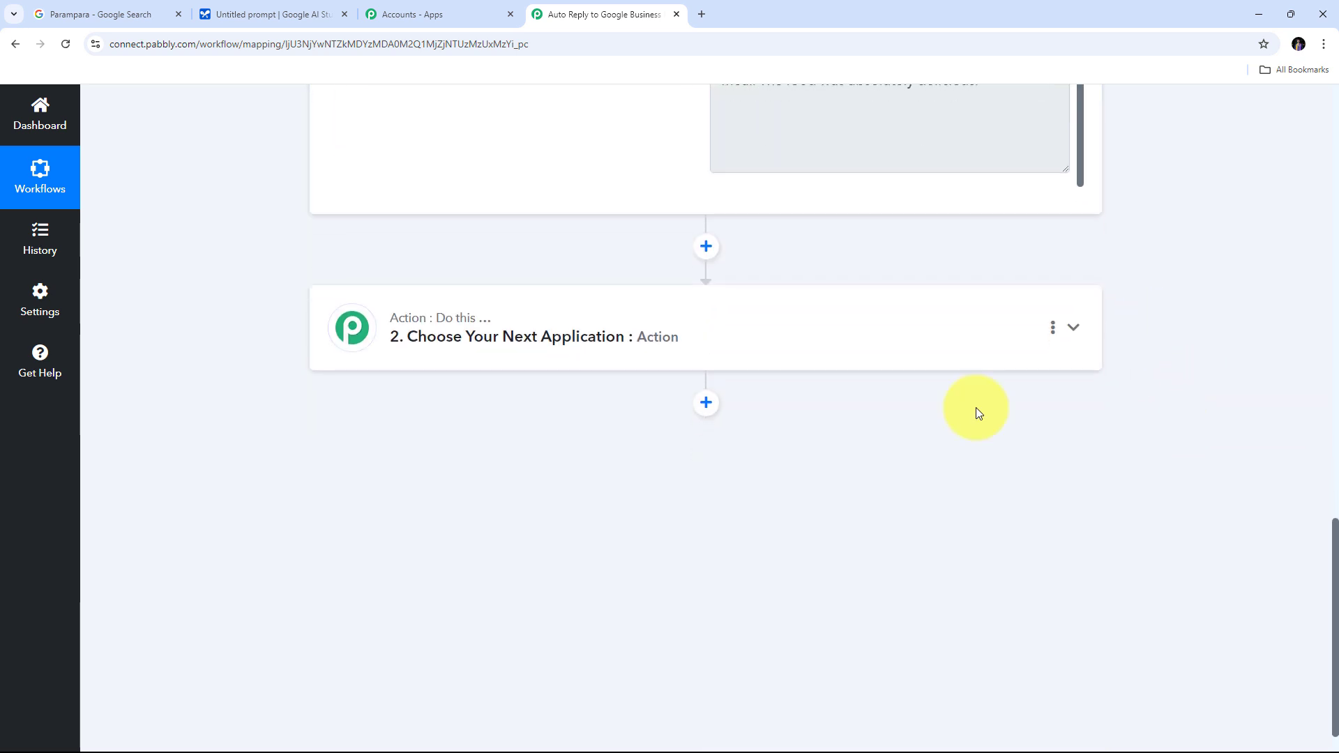
{"action": "left_click", "coordinate": [1003, 326]}
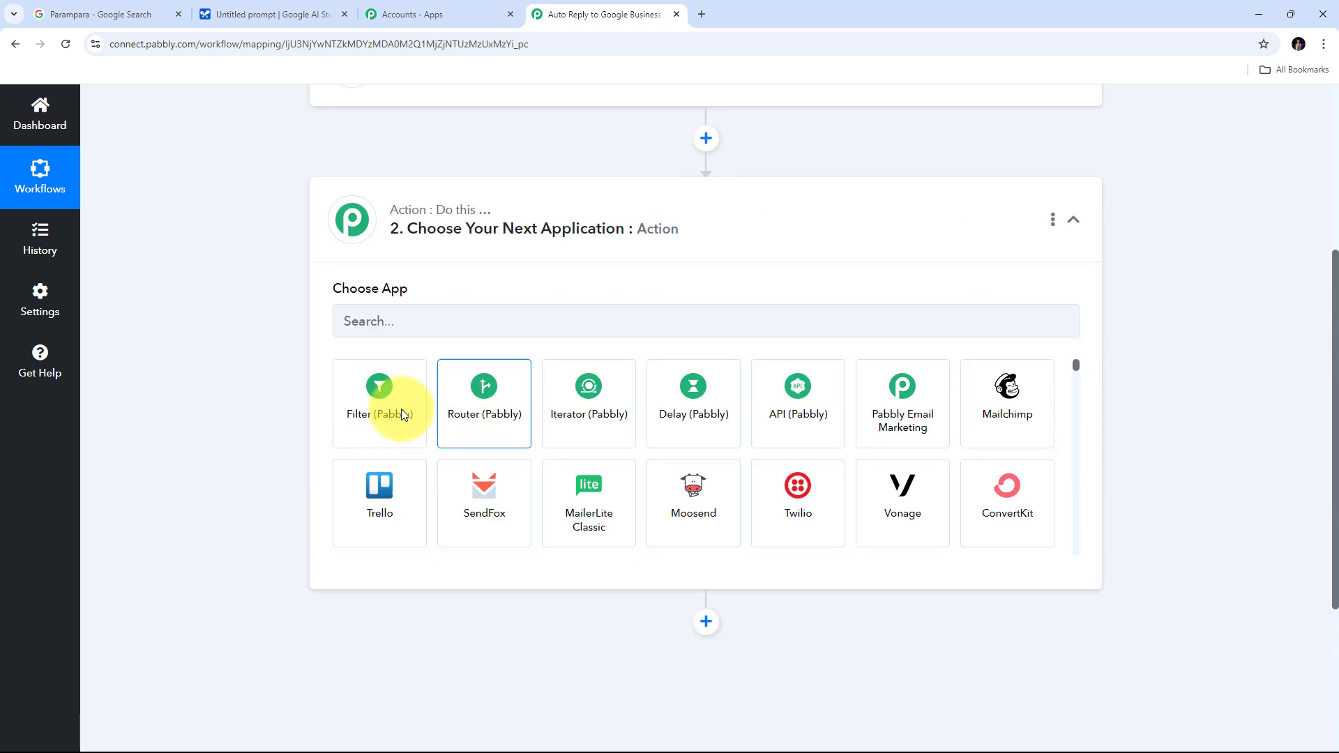
{"action": "left_click", "coordinate": [399, 385]}
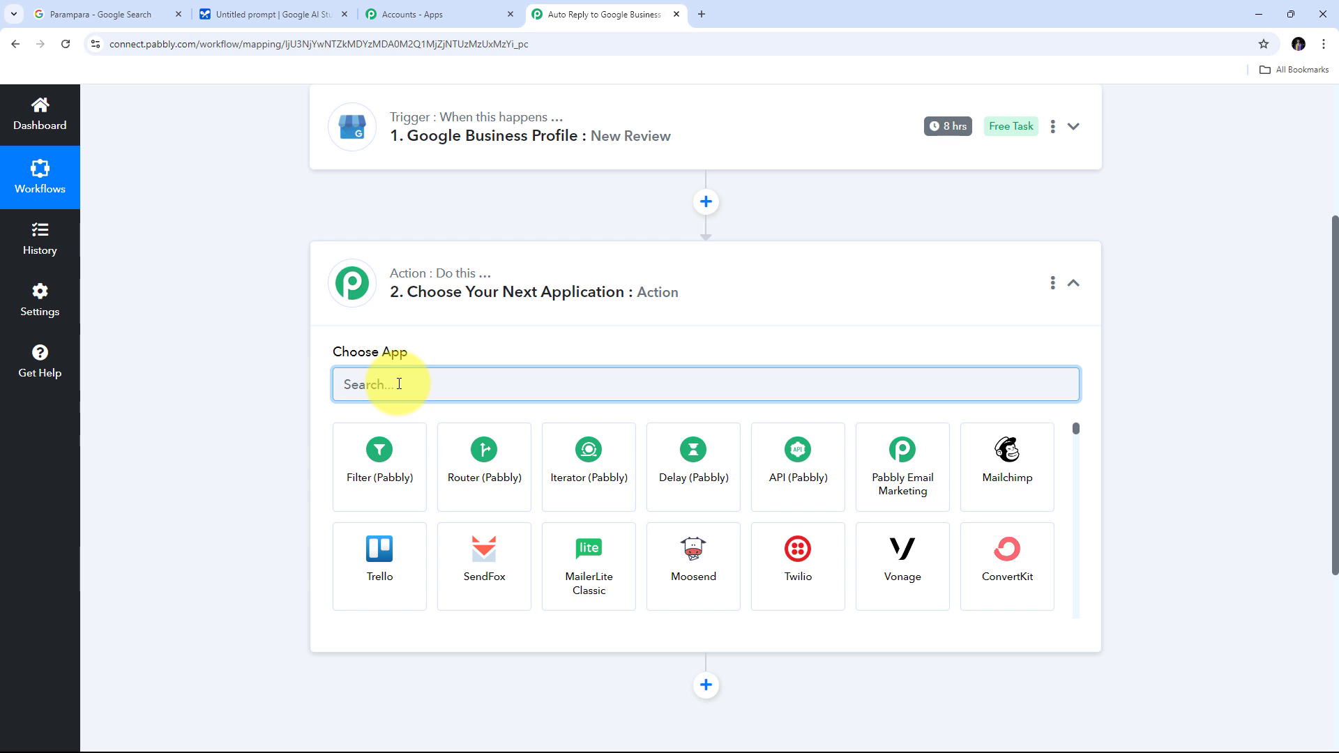
{"action": "type", "text": "Google AI"}
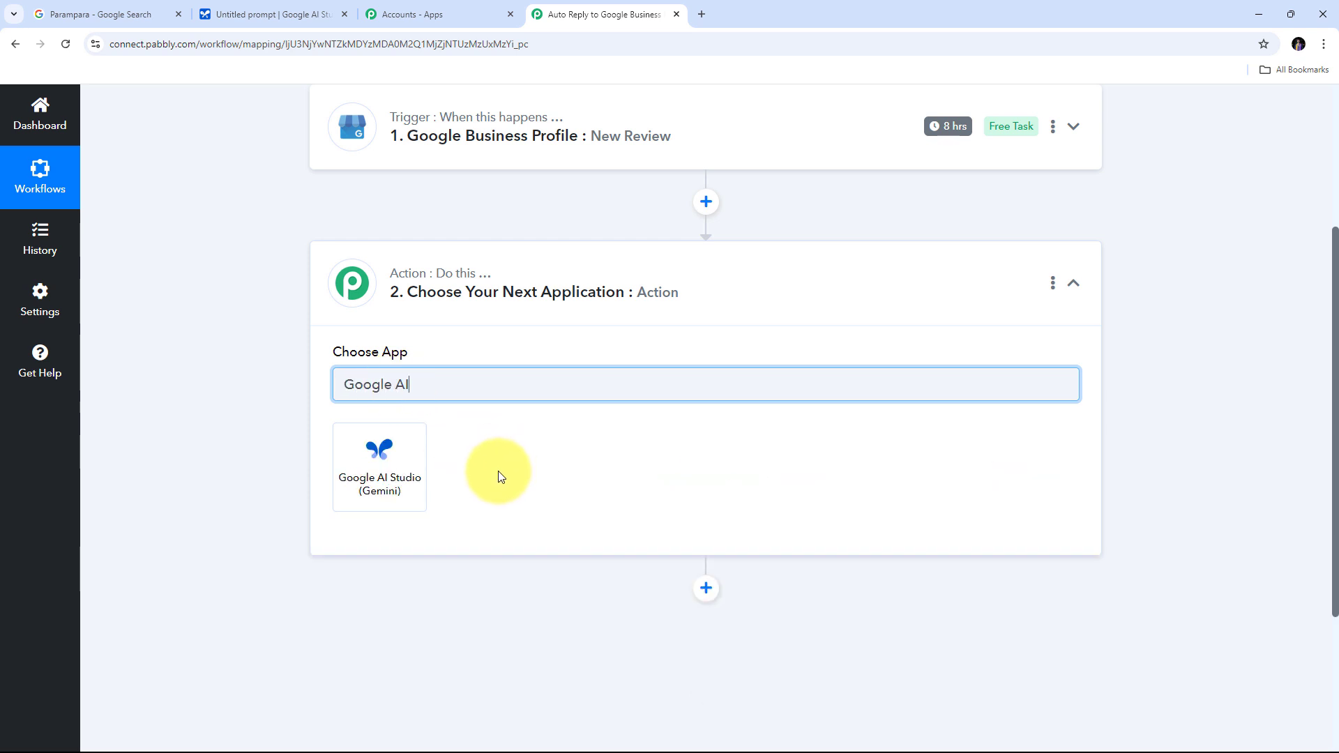
{"action": "left_click", "coordinate": [388, 476]}
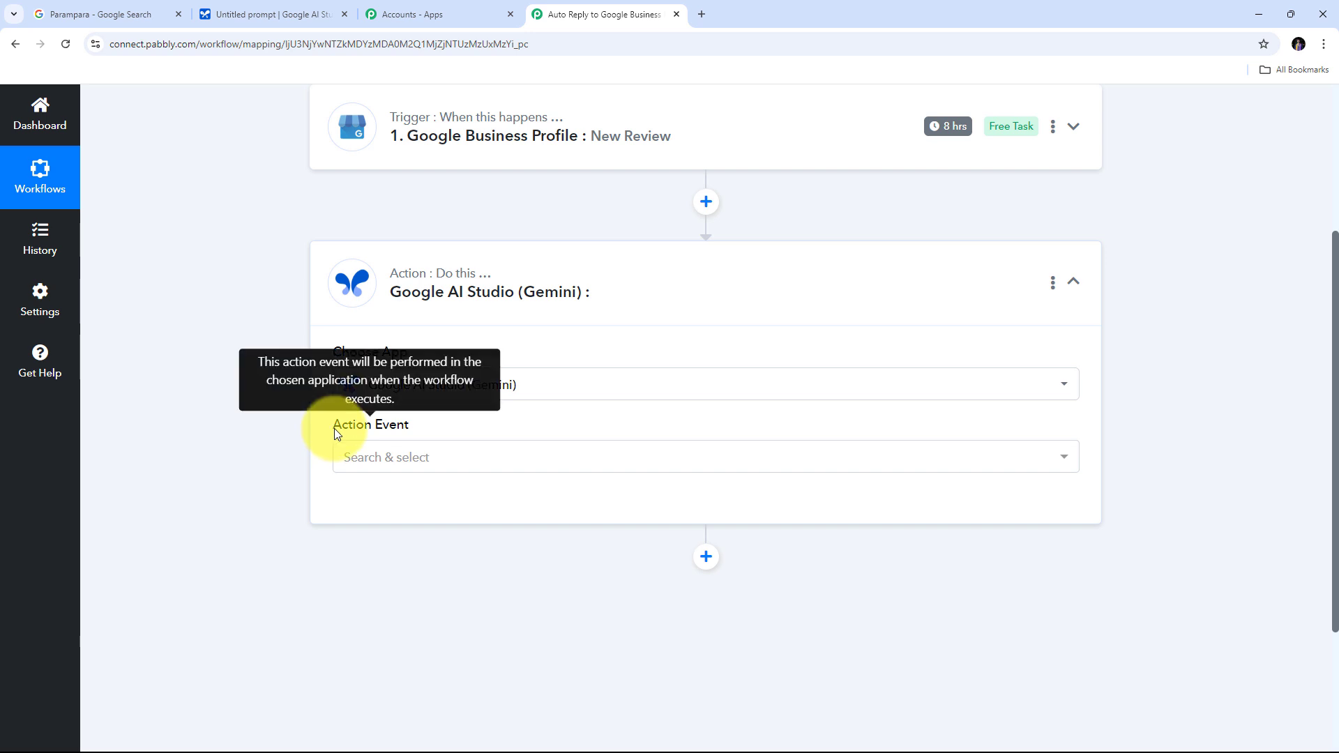
{"action": "left_click", "coordinate": [701, 455]}
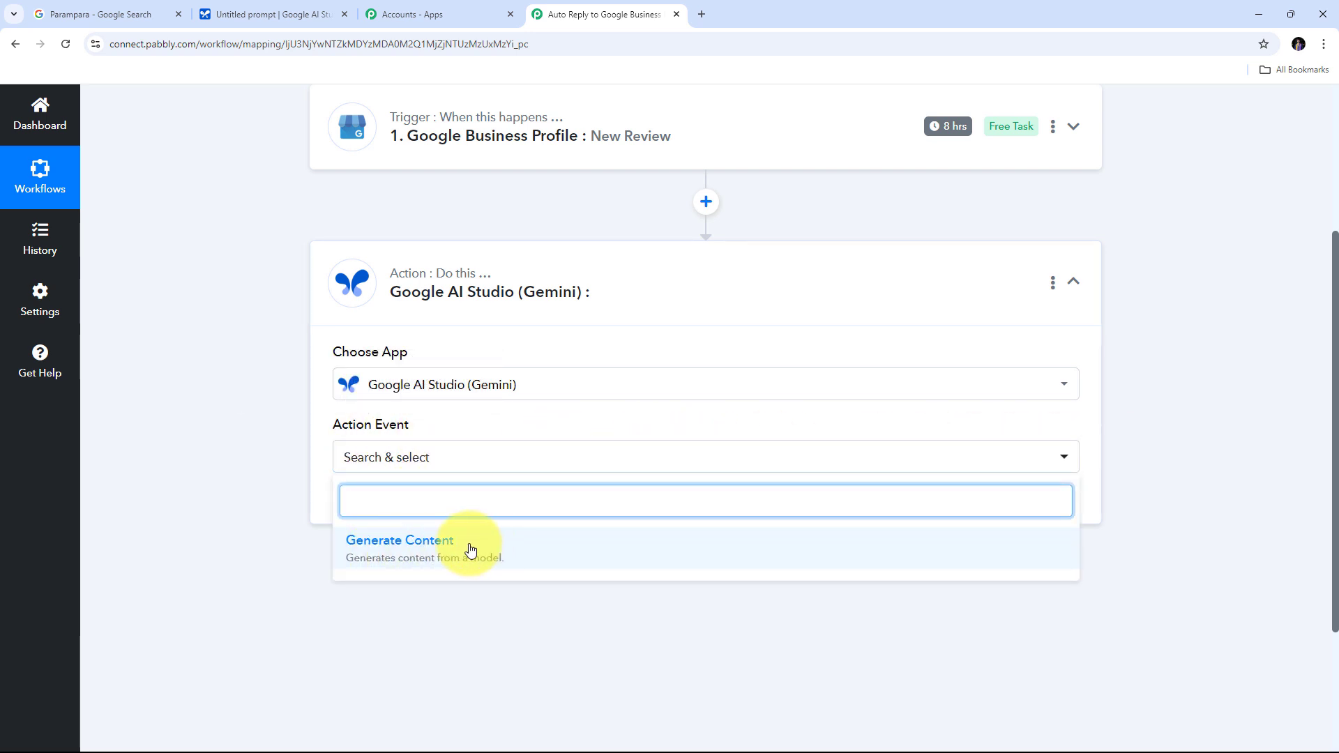
{"action": "left_click", "coordinate": [408, 553]}
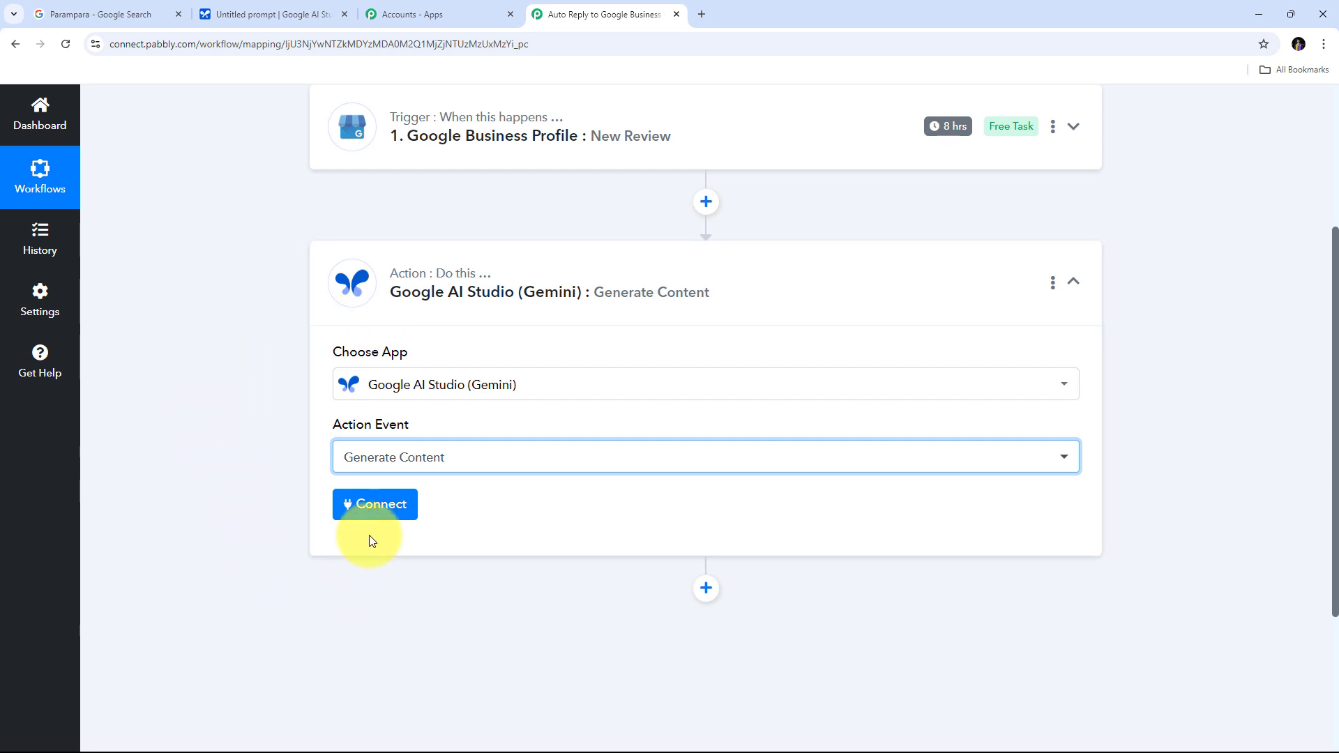
- Start a new Google AI Studio (Gemini) connection for the action, and open the API key page in Google AI Studio
{"action": "left_click", "coordinate": [373, 508]}
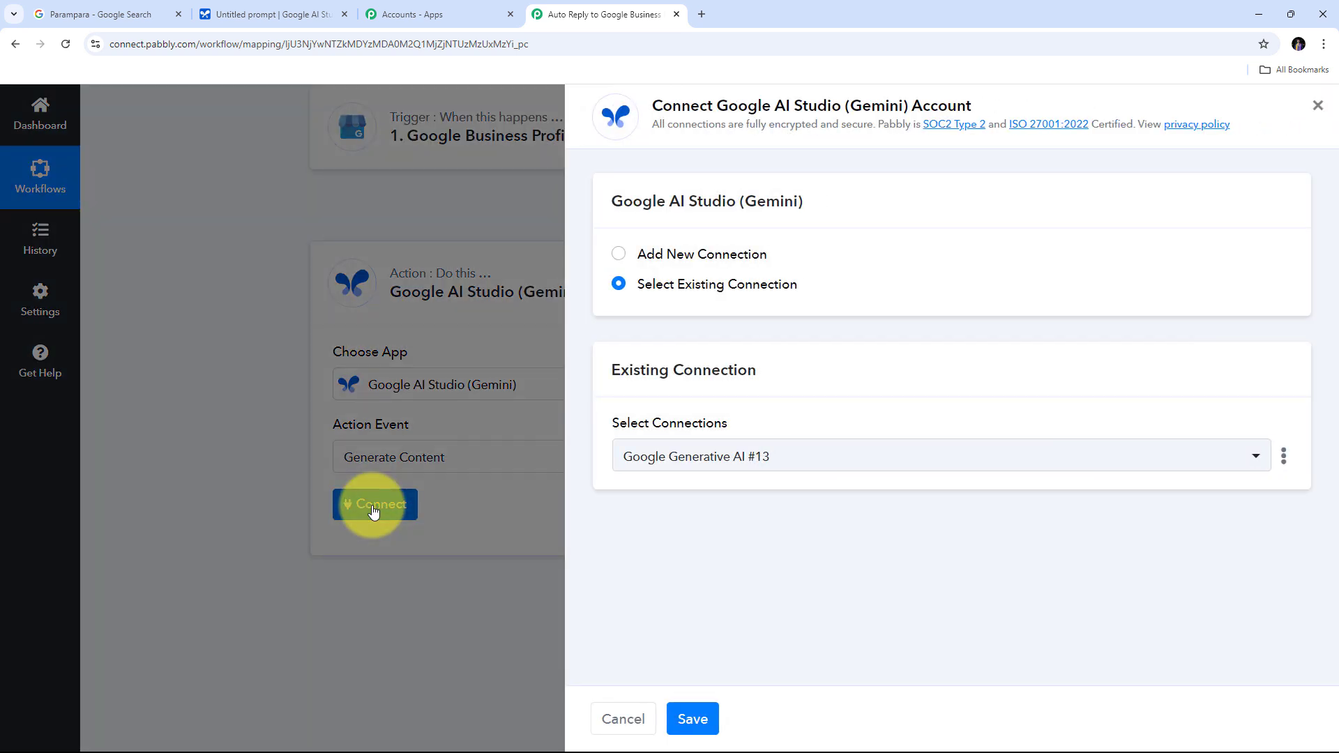
{"action": "left_click", "coordinate": [659, 256]}
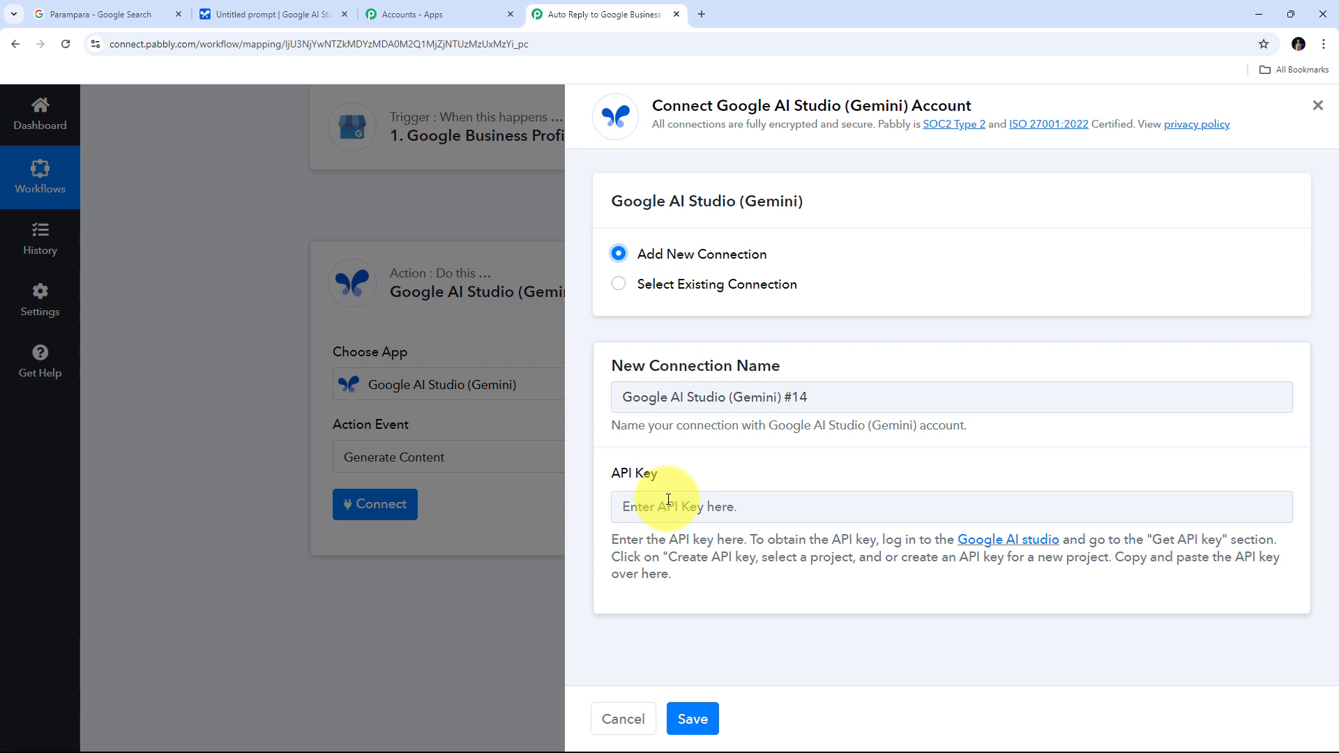
{"action": "left_click", "coordinate": [269, 14]}
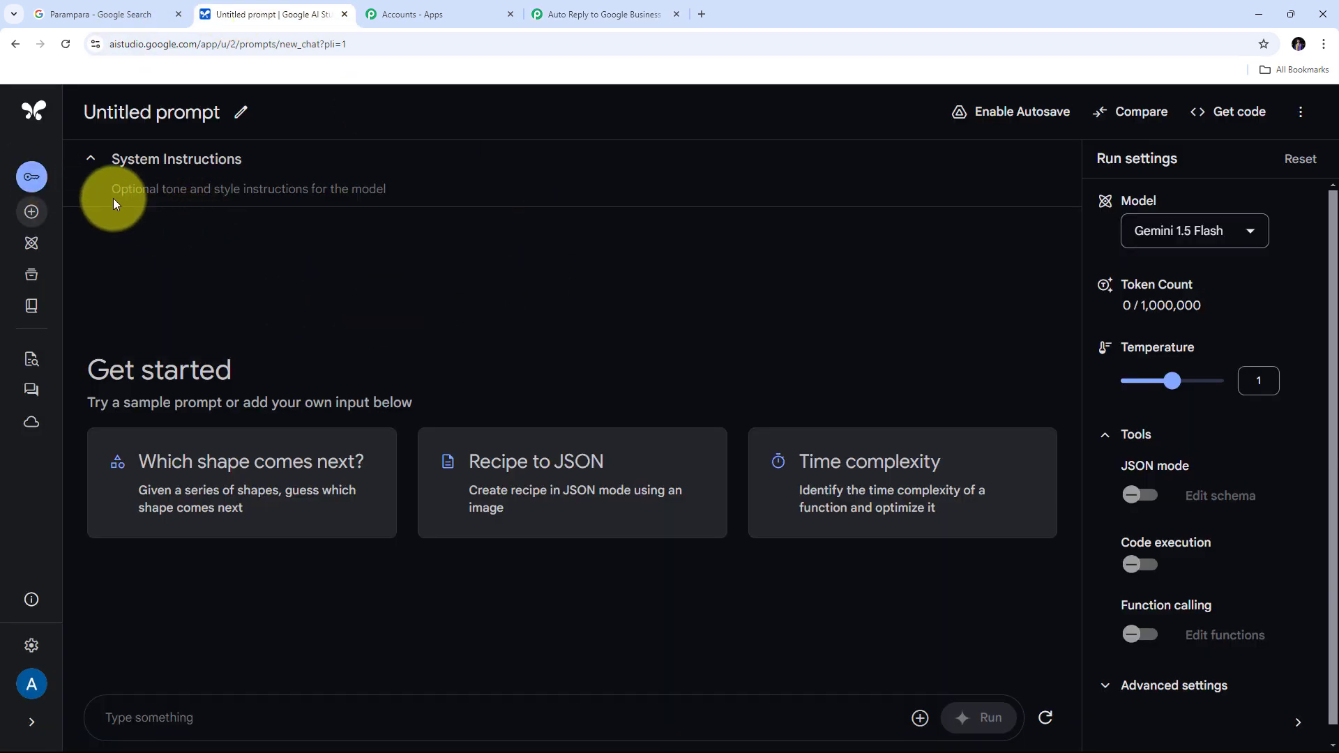
{"action": "left_click", "coordinate": [32, 180]}
{"action": "scroll", "coordinate": [790, 367], "scroll_direction": "down", "scroll_amount": 3}
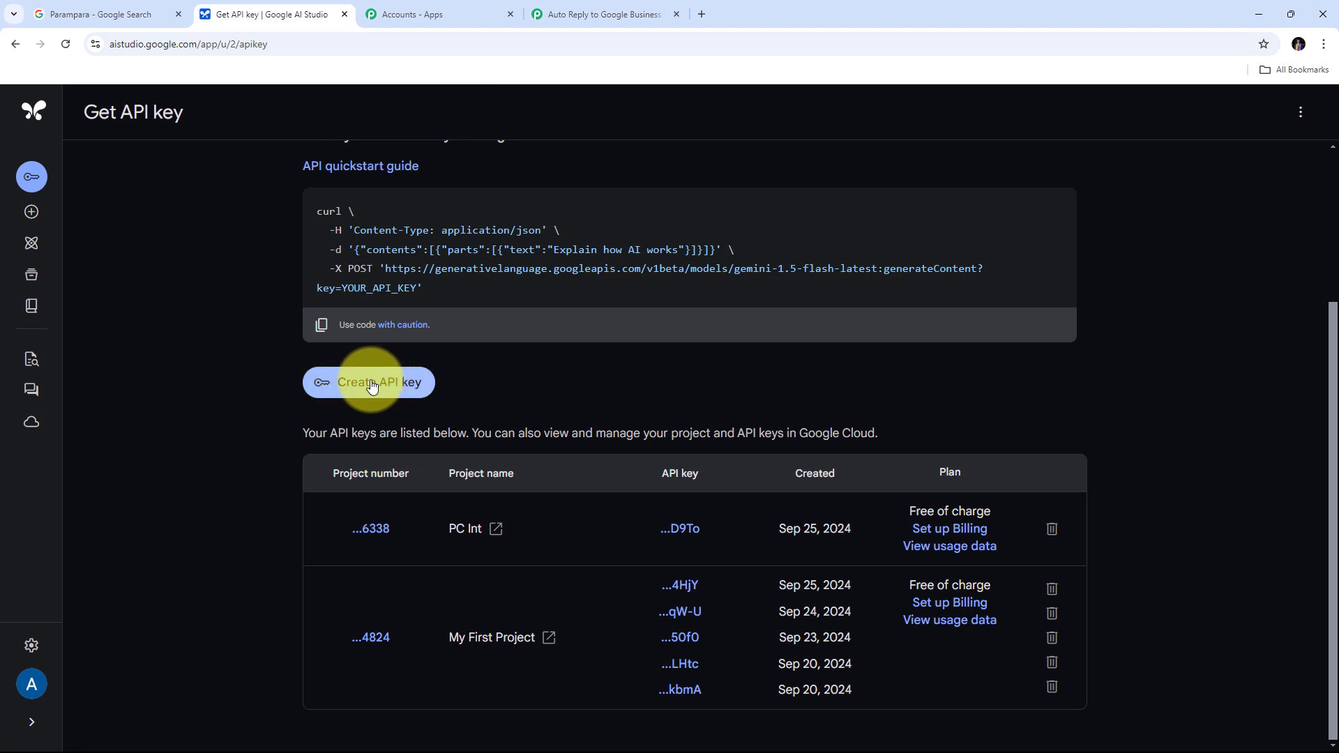
- Create an API key in the existing Google Cloud project My First Project (alpine-tracker-422006-s7) and copy it
{"action": "left_click", "coordinate": [380, 389]}
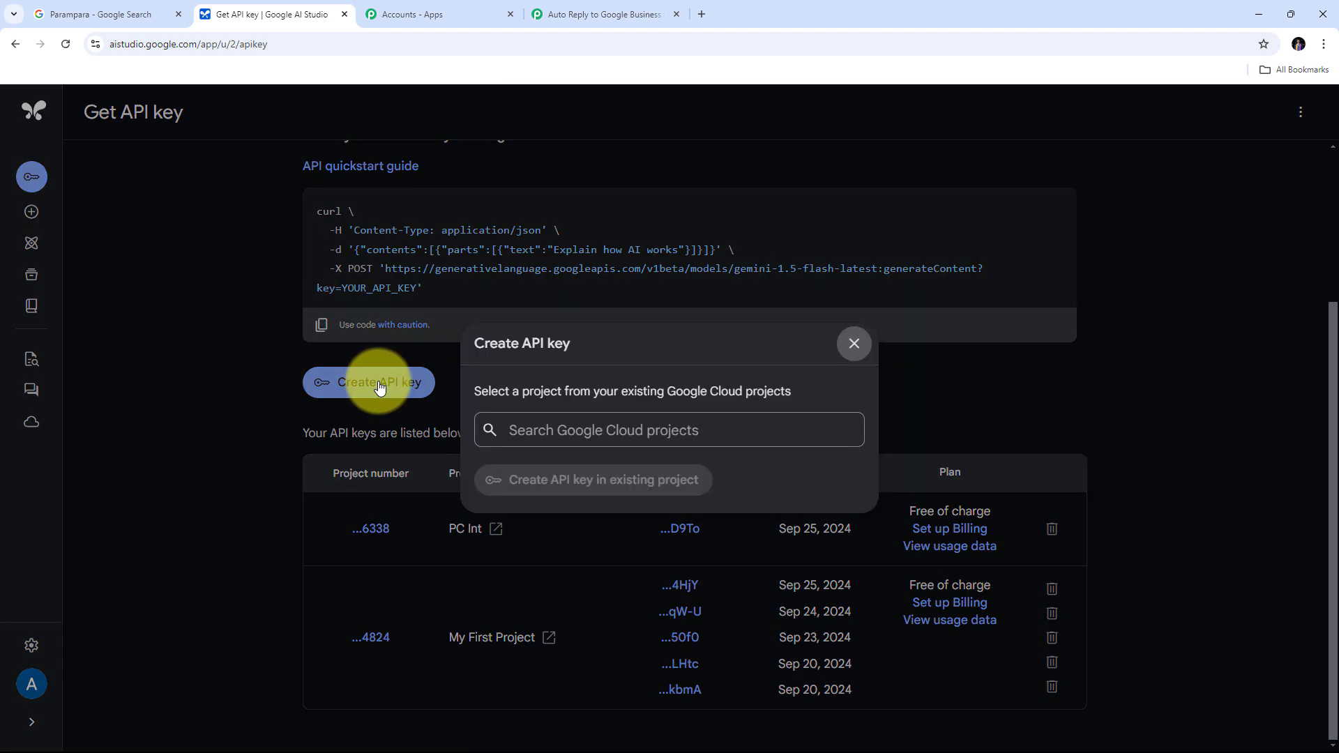
{"action": "left_click", "coordinate": [593, 431]}
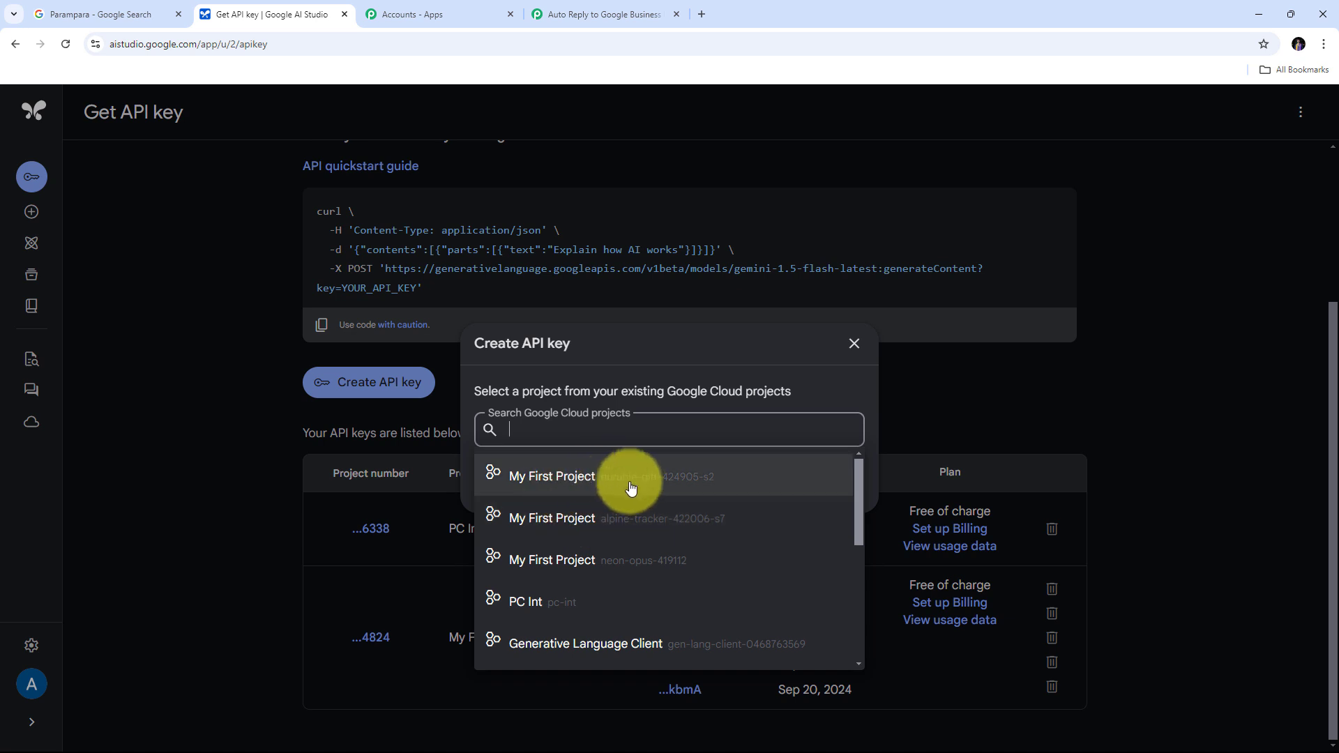
{"action": "left_click", "coordinate": [600, 518]}
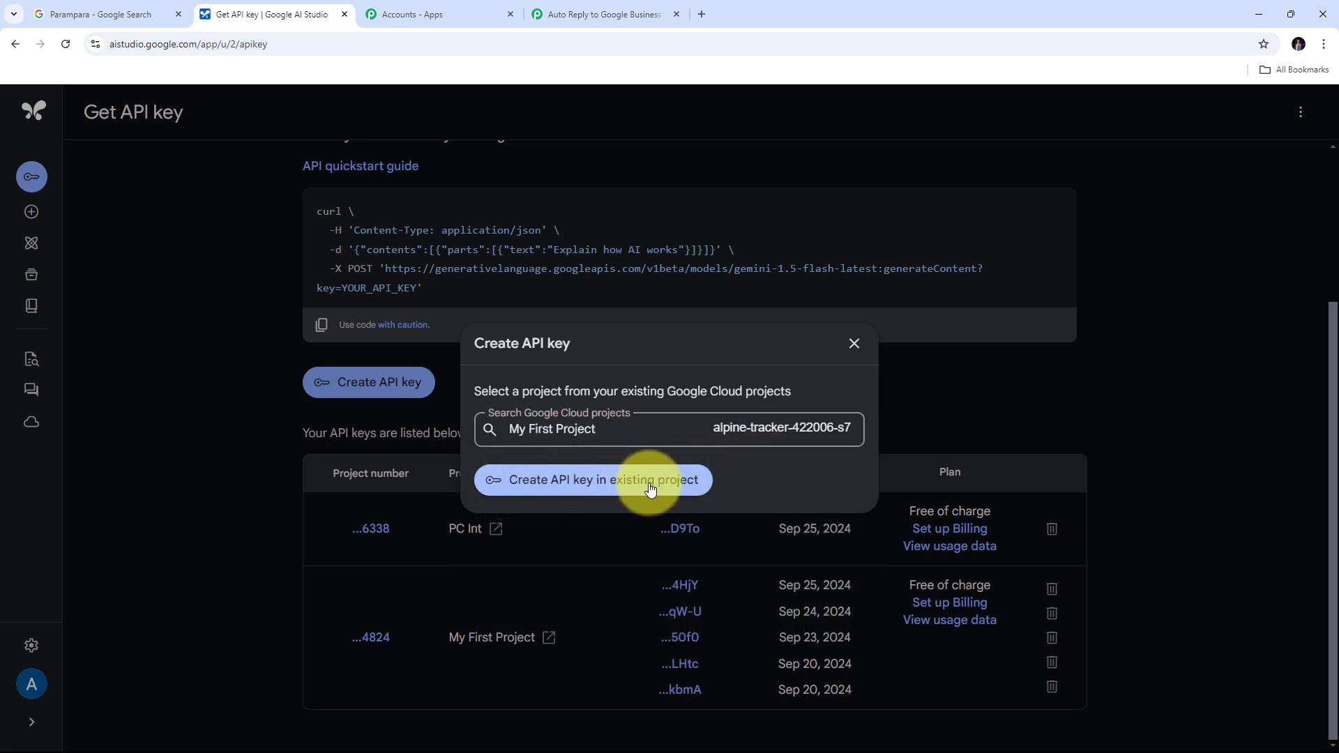
{"action": "left_click", "coordinate": [556, 485]}
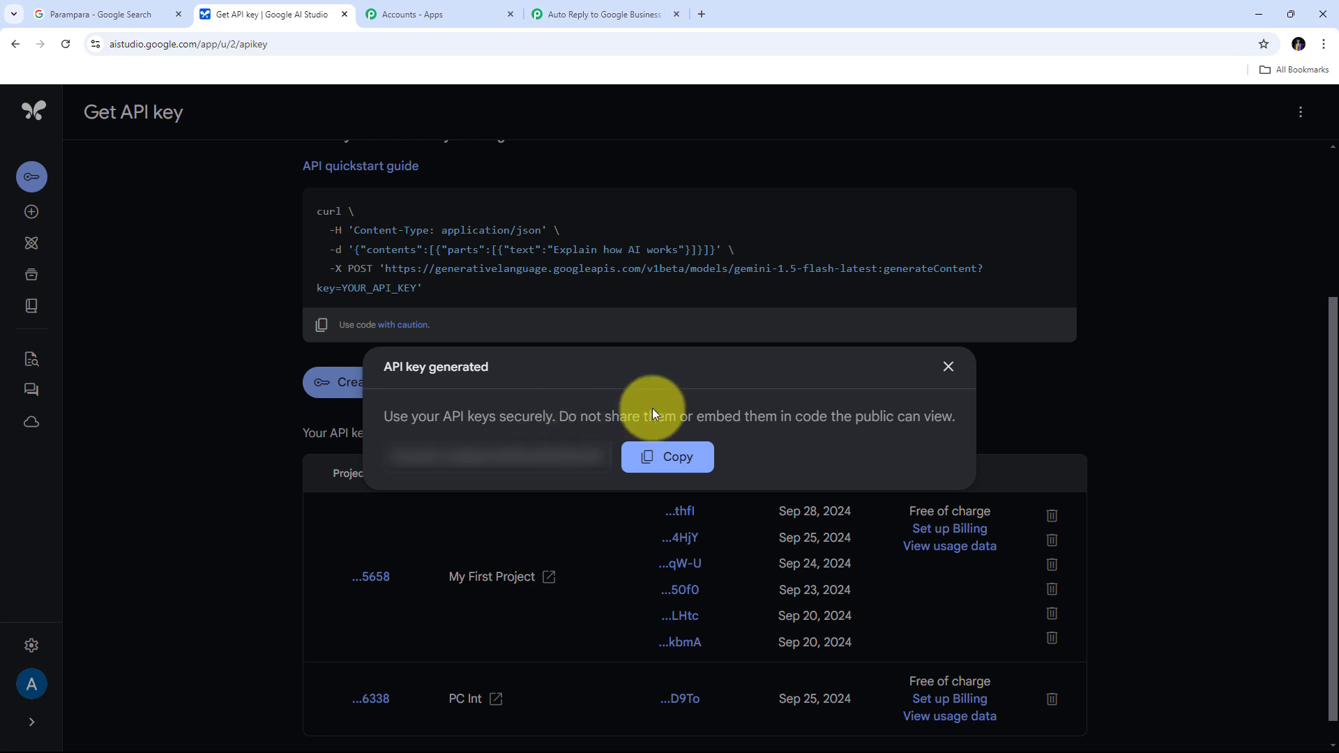
{"action": "left_click", "coordinate": [667, 464]}
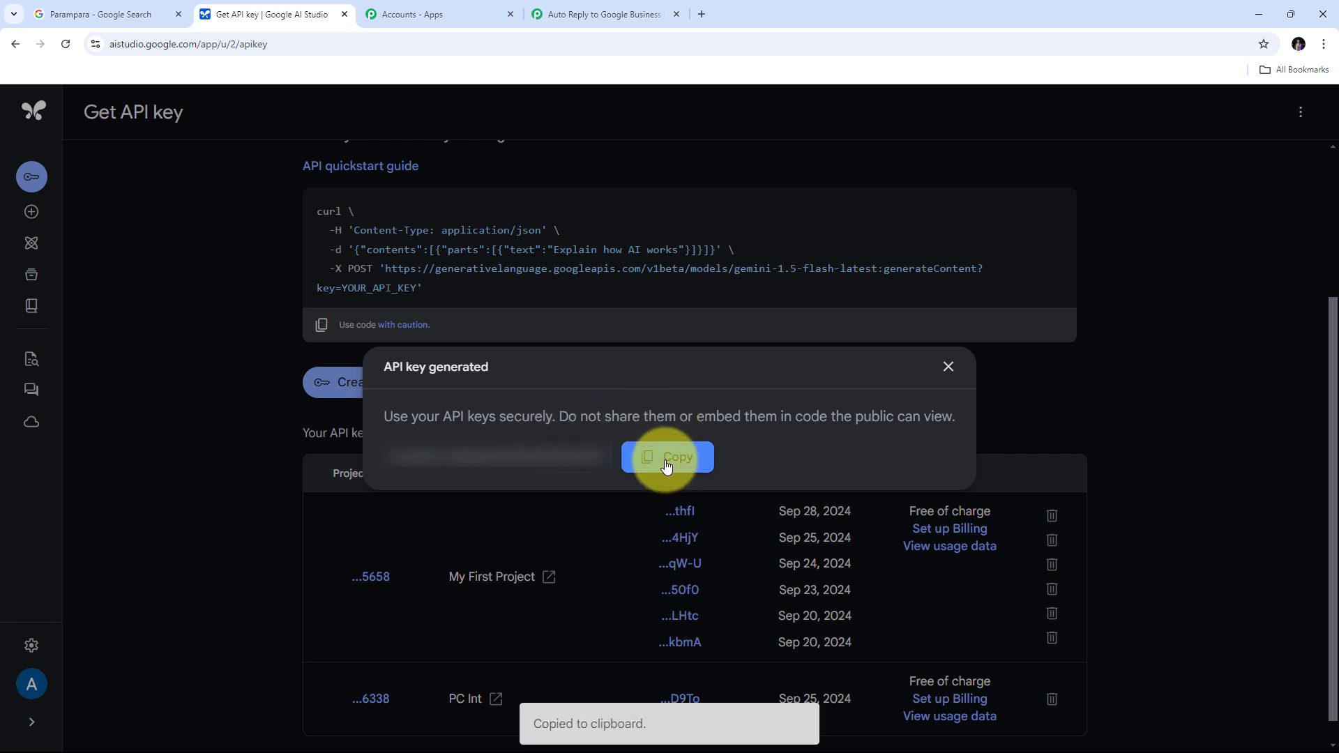
- Back in Pabbly Connect, paste the API key into the new Gemini connection and save it
{"action": "left_click", "coordinate": [581, 11]}
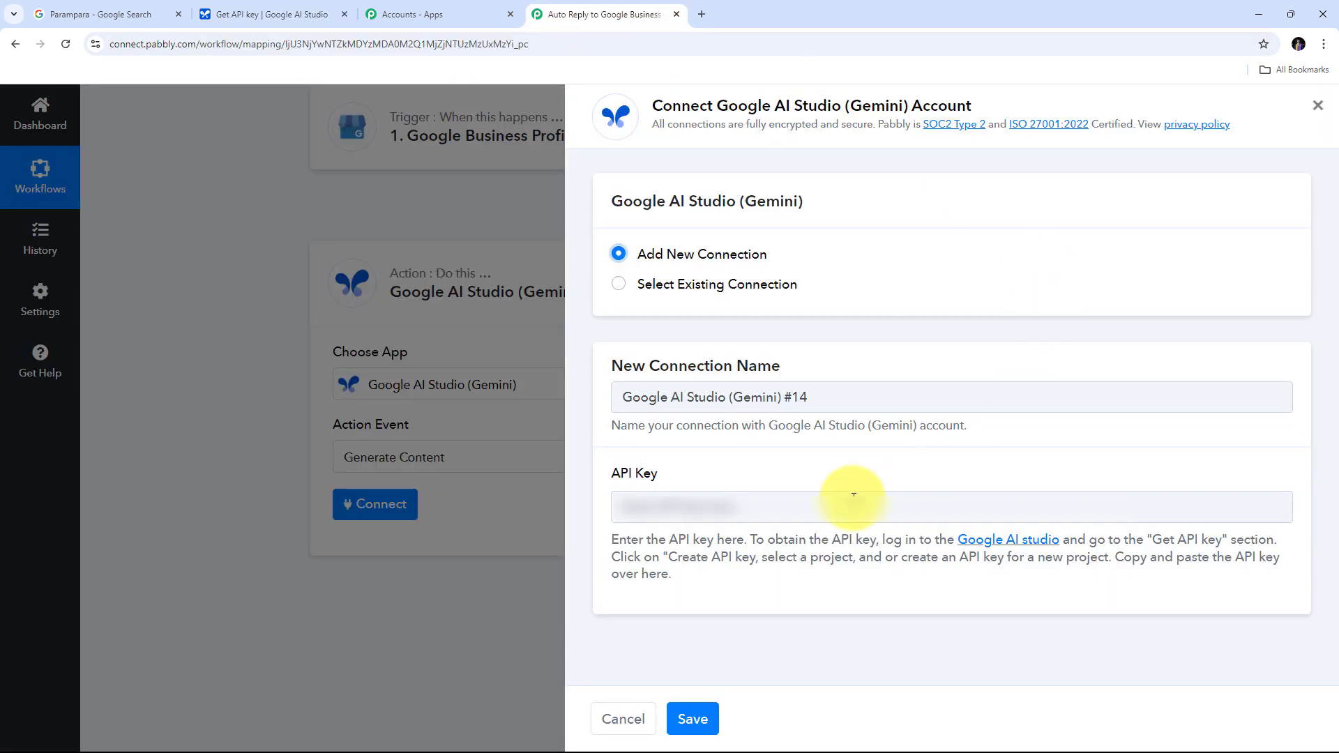
{"action": "right_click", "coordinate": [638, 498]}
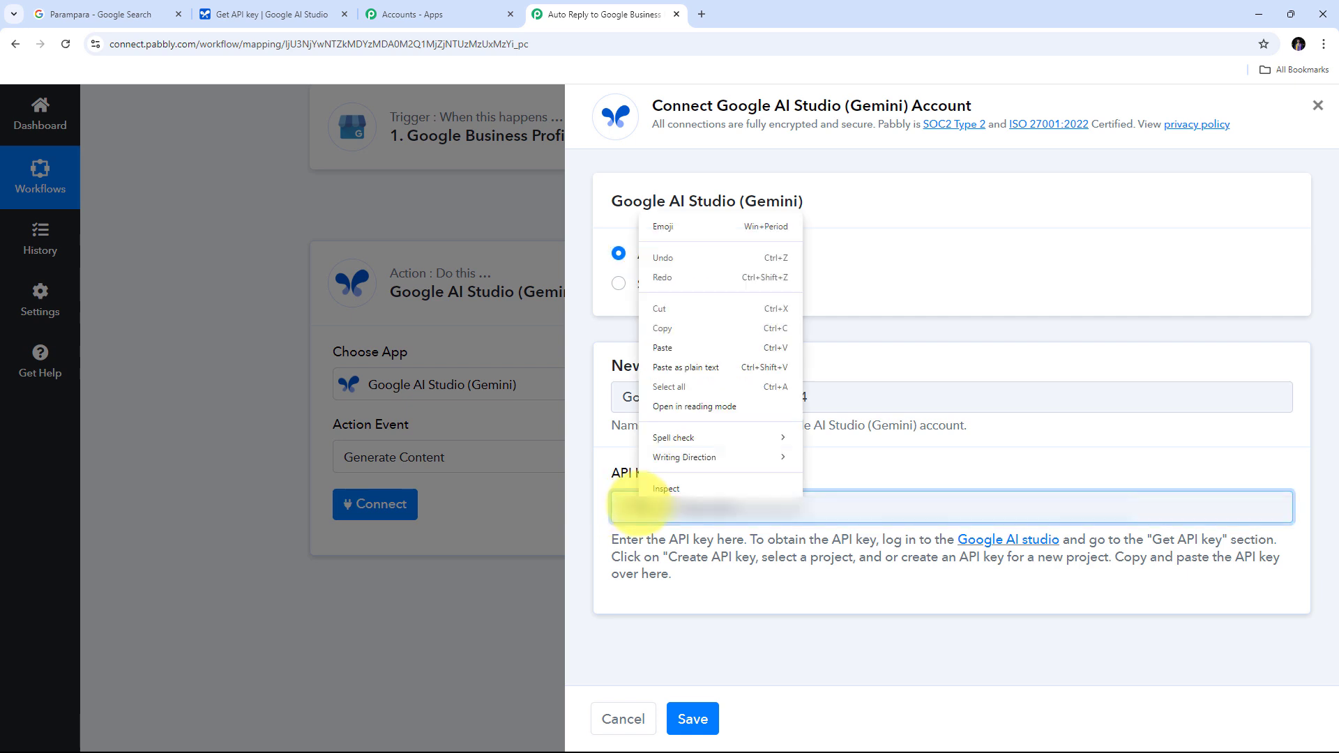
{"action": "left_click", "coordinate": [666, 348]}
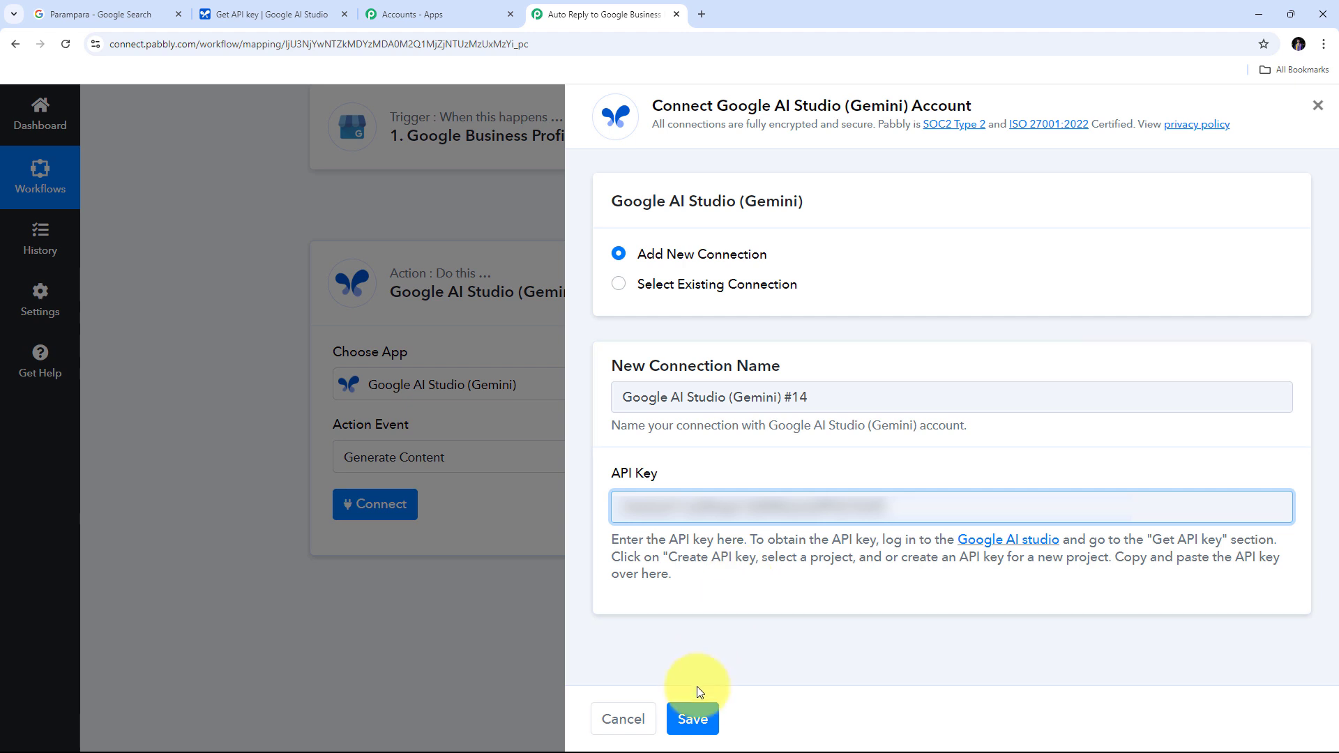
{"action": "left_click", "coordinate": [690, 717]}
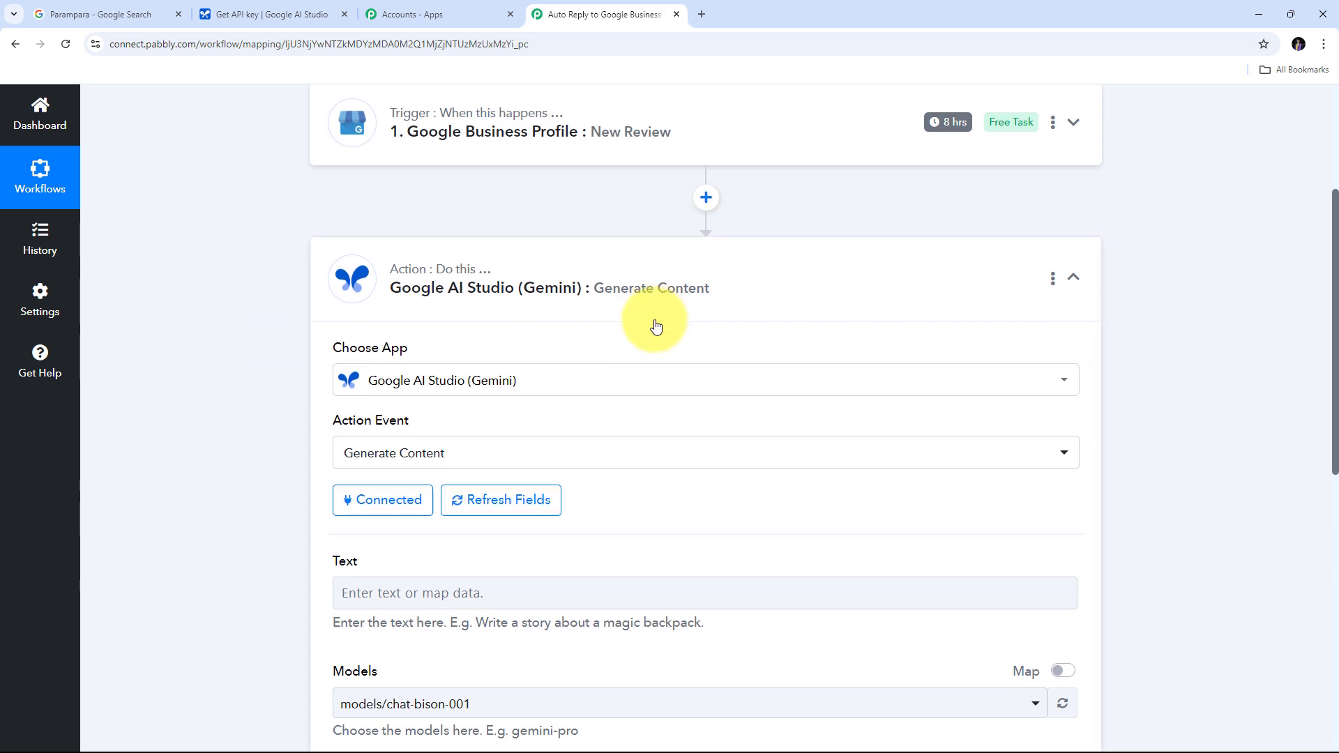
- Enter a prompt for personalized restaurant review replies, treating 3 stars or more as positive and fewer as negative, ending with Review, Rating and Customer Name labels
{"action": "scroll", "coordinate": [654, 321], "scroll_direction": "down", "scroll_amount": 3}
{"action": "scroll", "coordinate": [654, 321], "scroll_direction": "up", "scroll_amount": 2}
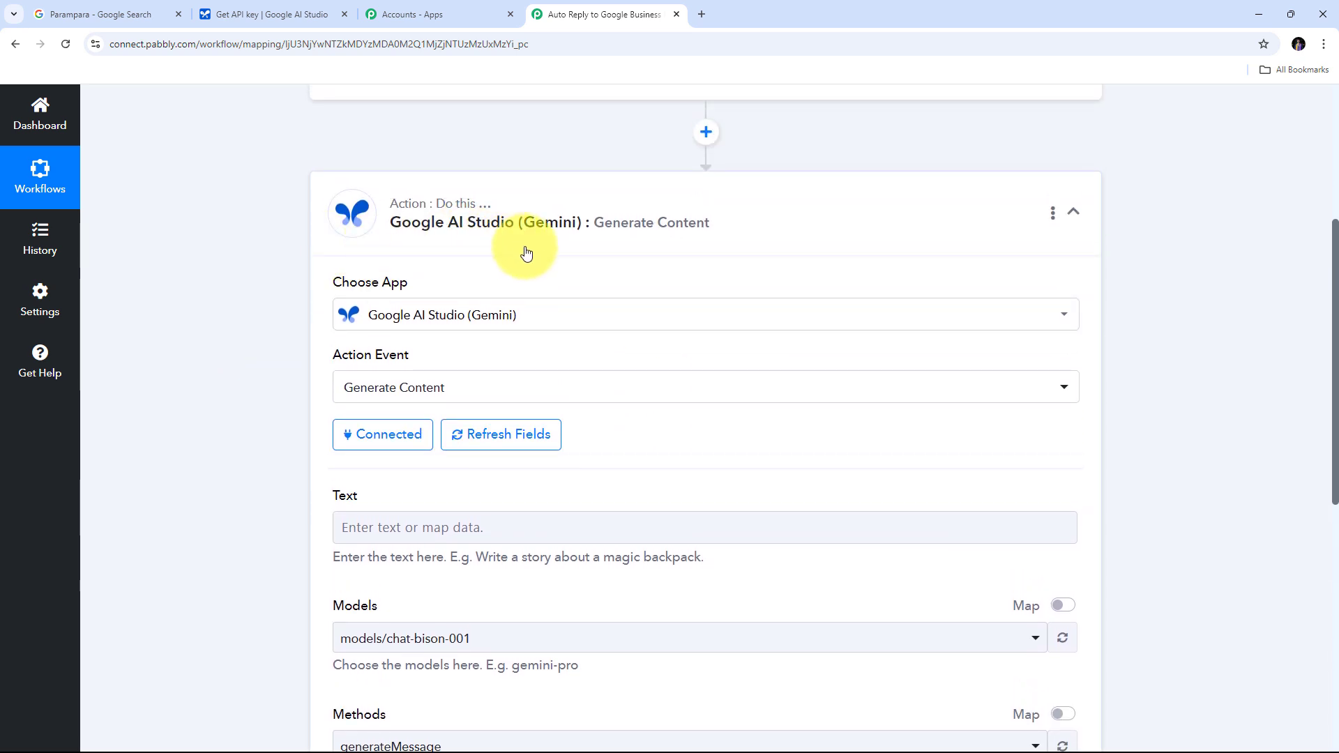
{"action": "scroll", "coordinate": [526, 252], "scroll_direction": "down", "scroll_amount": 1}
{"action": "scroll", "coordinate": [598, 307], "scroll_direction": "up", "scroll_amount": 2}
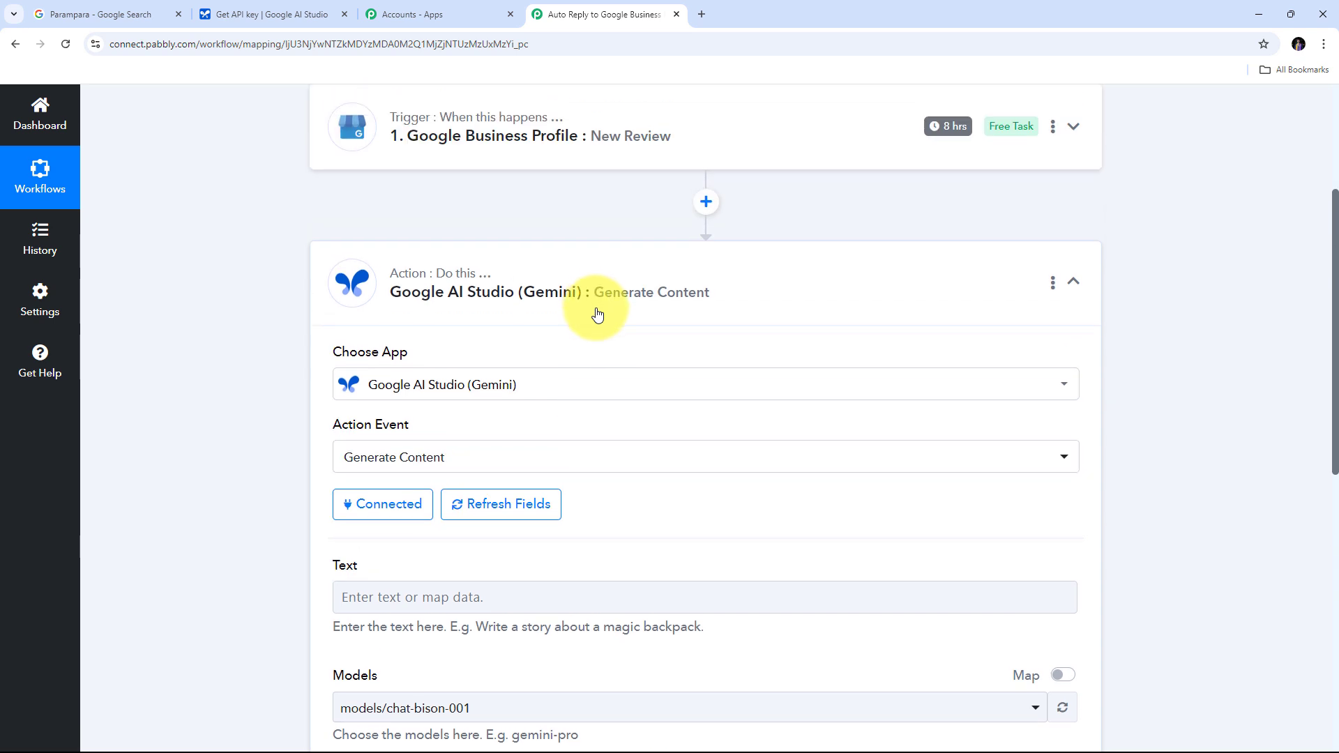
{"action": "scroll", "coordinate": [597, 315], "scroll_direction": "down", "scroll_amount": 2}
{"action": "scroll", "coordinate": [598, 315], "scroll_direction": "down", "scroll_amount": 1}
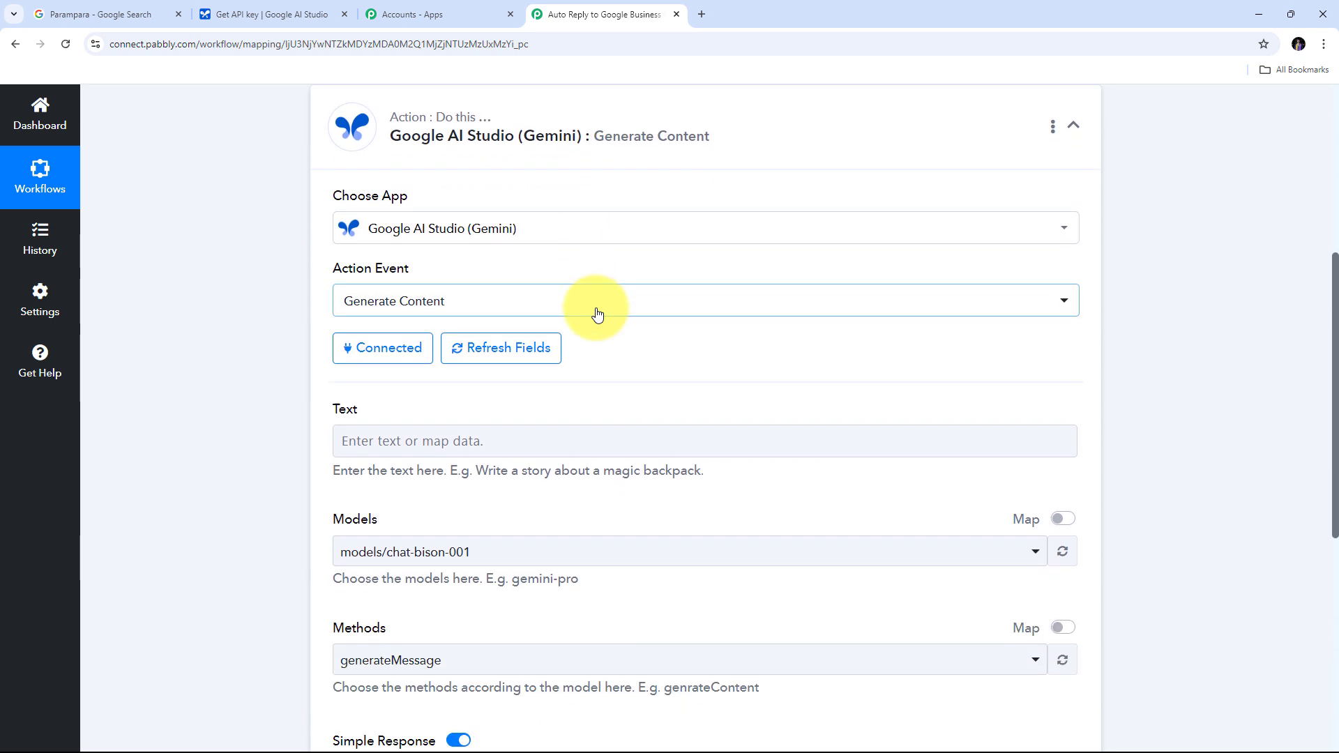
{"action": "scroll", "coordinate": [596, 316], "scroll_direction": "down", "scroll_amount": 1}
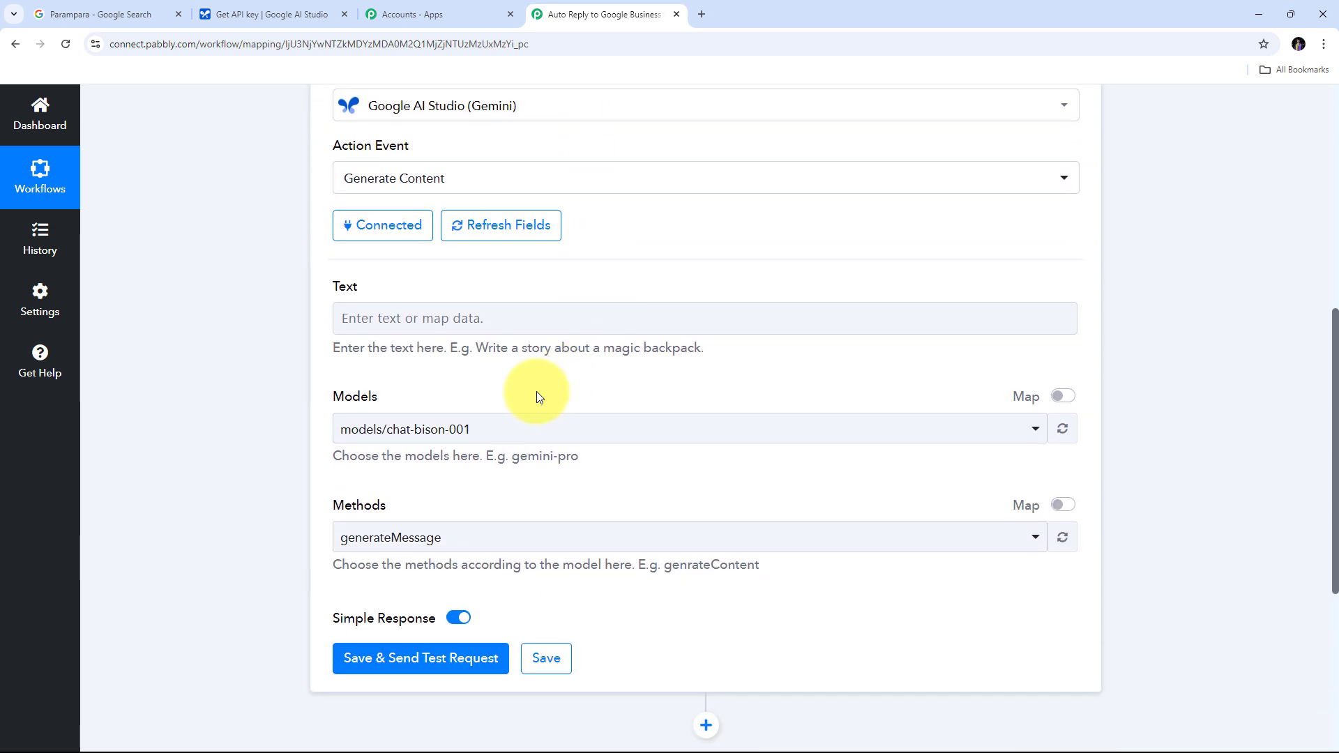
{"action": "left_click", "coordinate": [373, 319]}
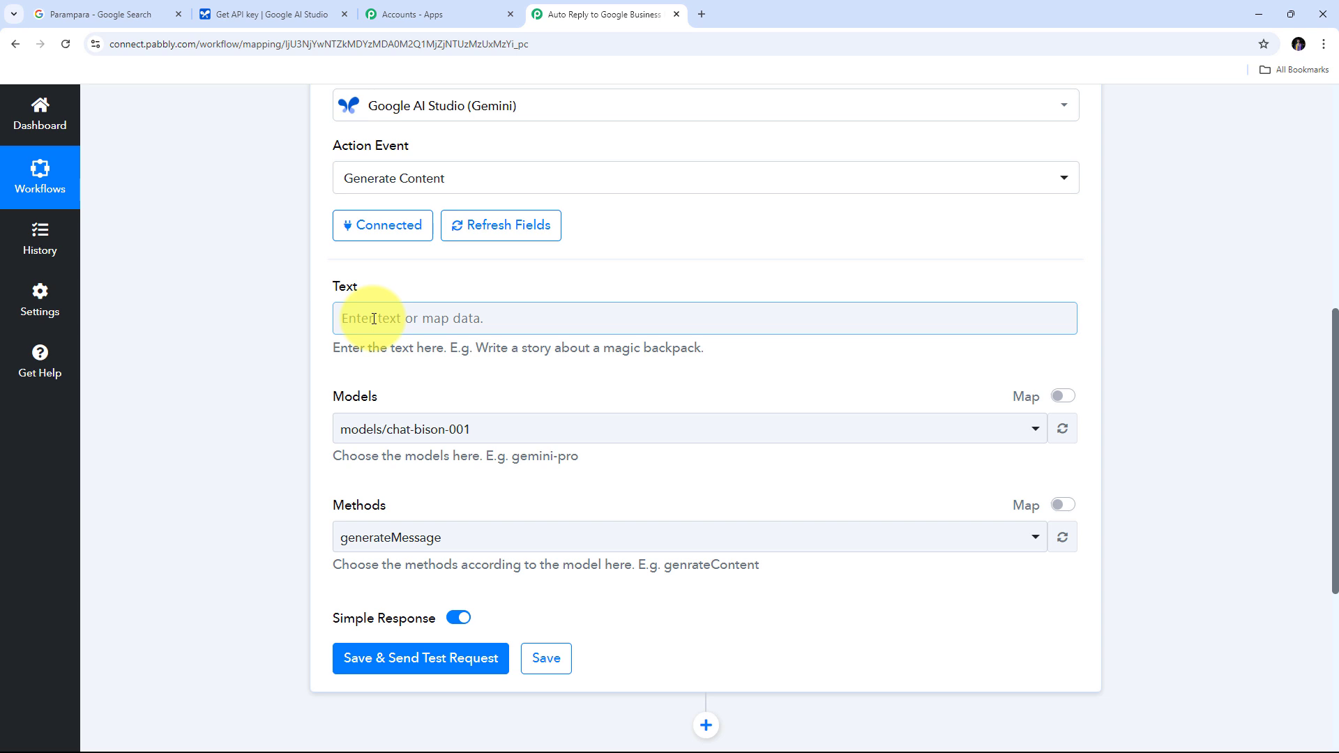
{"action": "left_click", "coordinate": [374, 319]}
{"action": "key", "text": "ctrl+v"}
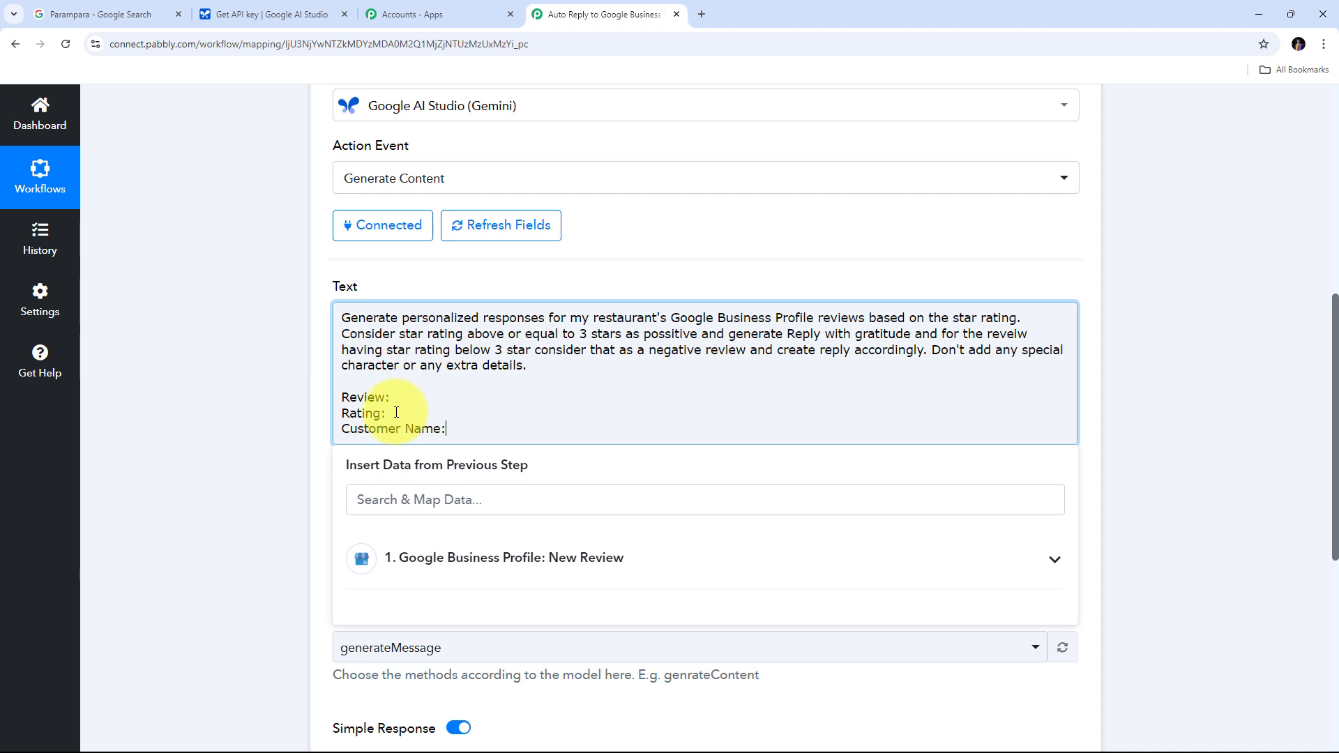
{"action": "left_click", "coordinate": [246, 361]}
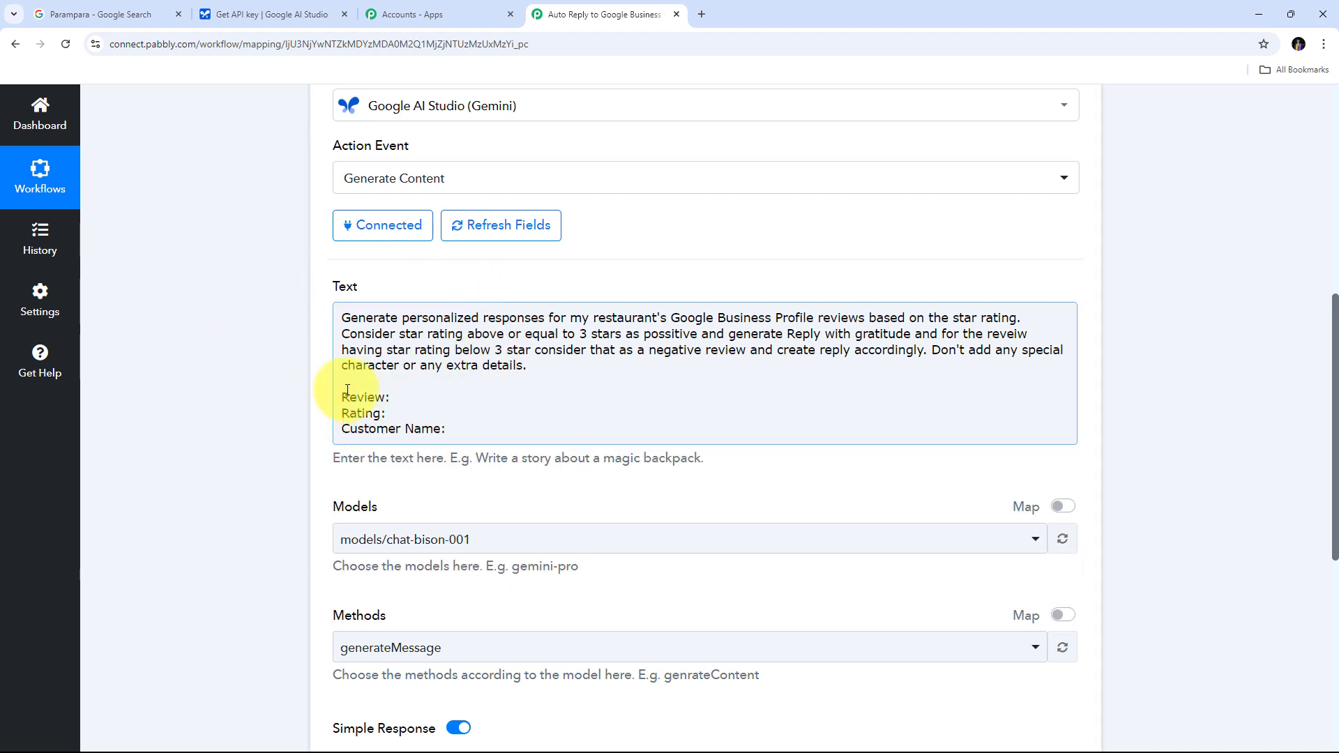
- Map the New Review trigger's Comment value after the Review label in the prompt
{"action": "left_click", "coordinate": [391, 397]}
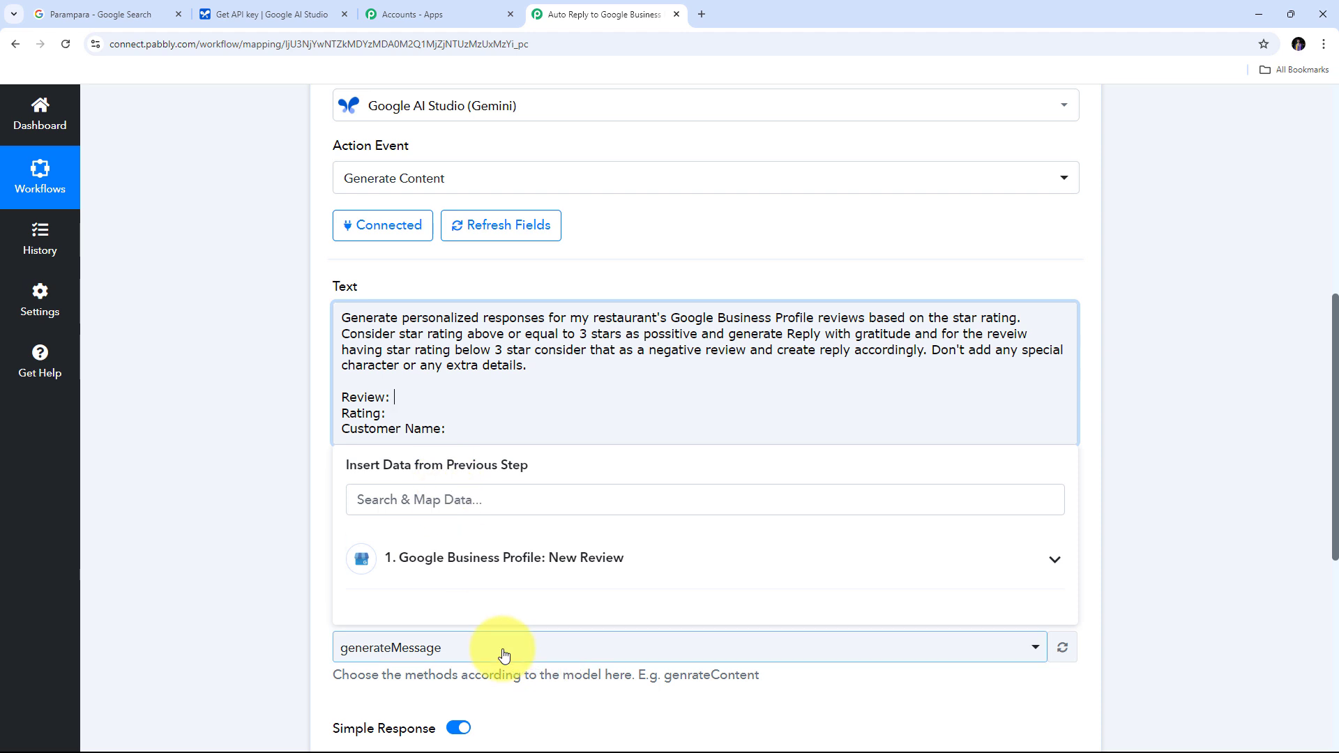
{"action": "left_click", "coordinate": [508, 567]}
{"action": "scroll", "coordinate": [619, 496], "scroll_direction": "down", "scroll_amount": 3}
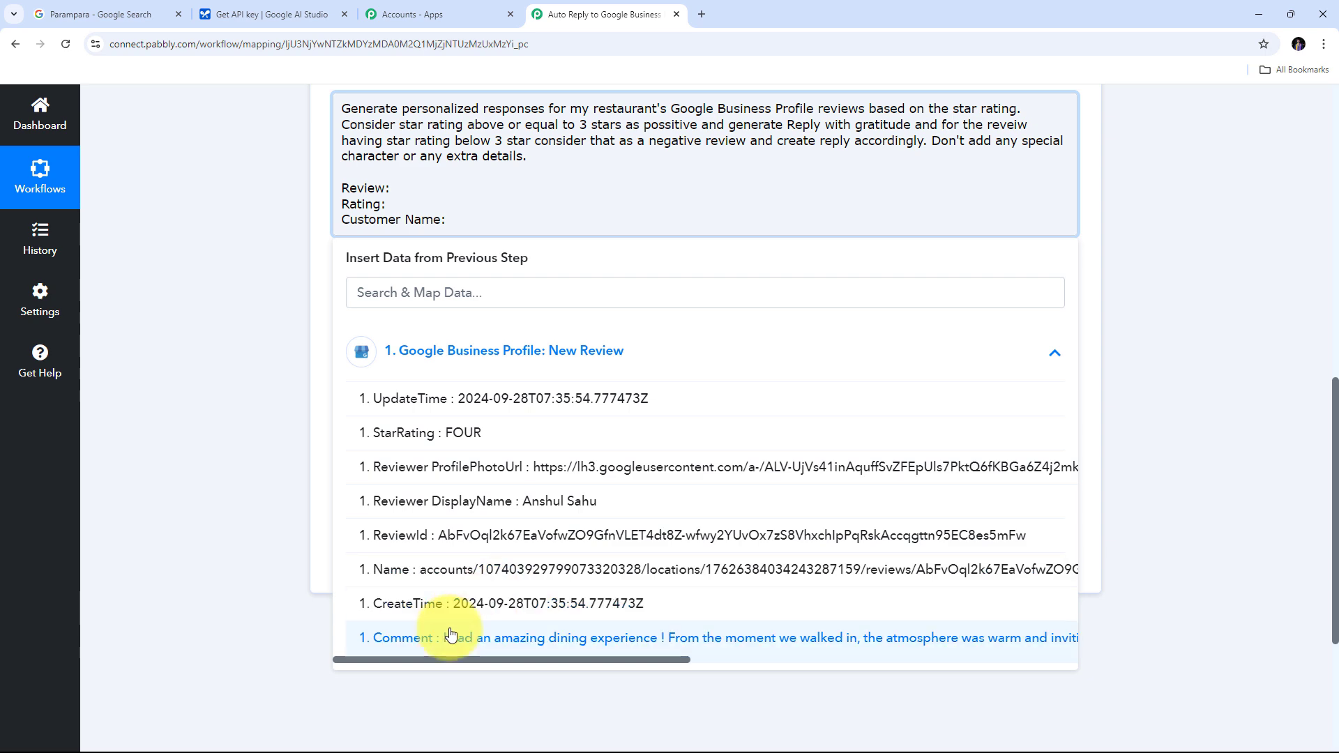
{"action": "left_click", "coordinate": [583, 649]}
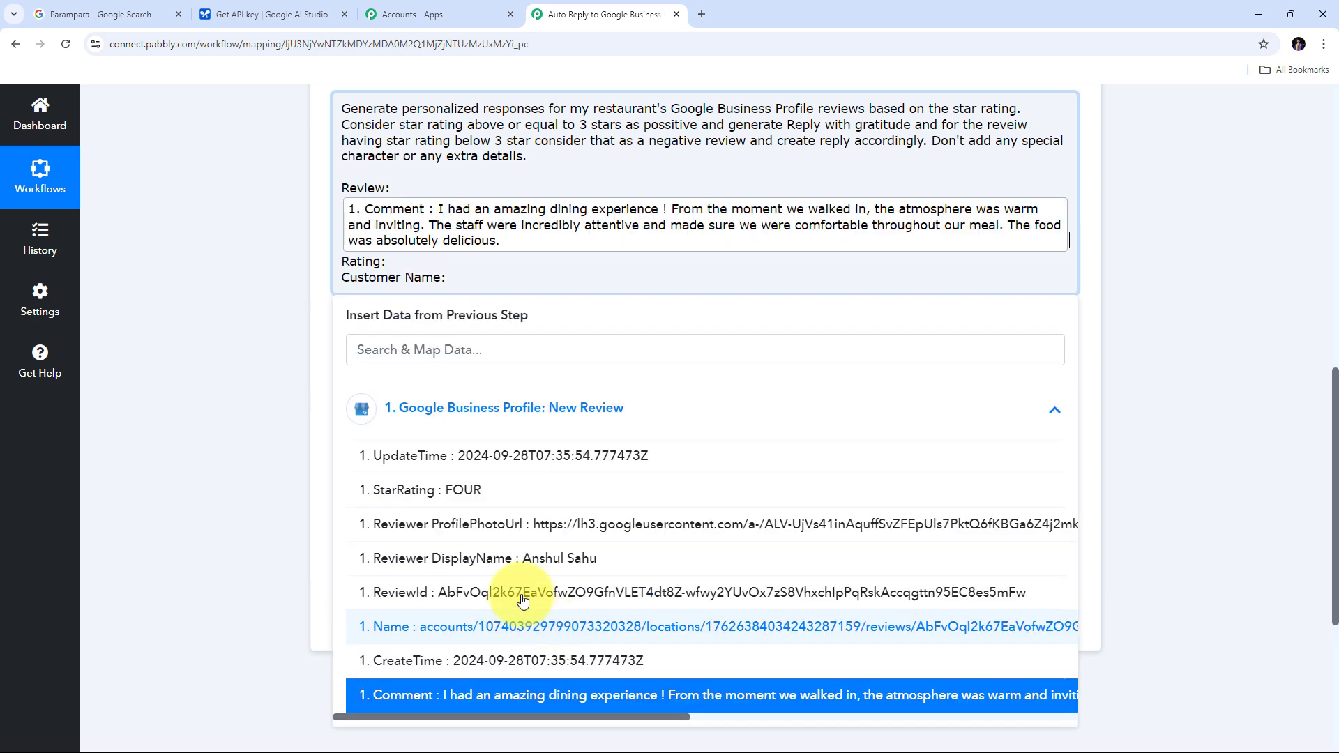
- Map the trigger's StarRating after the Rating label and Reviewer DisplayName after the Customer Name label in the prompt
{"action": "left_click", "coordinate": [403, 263]}
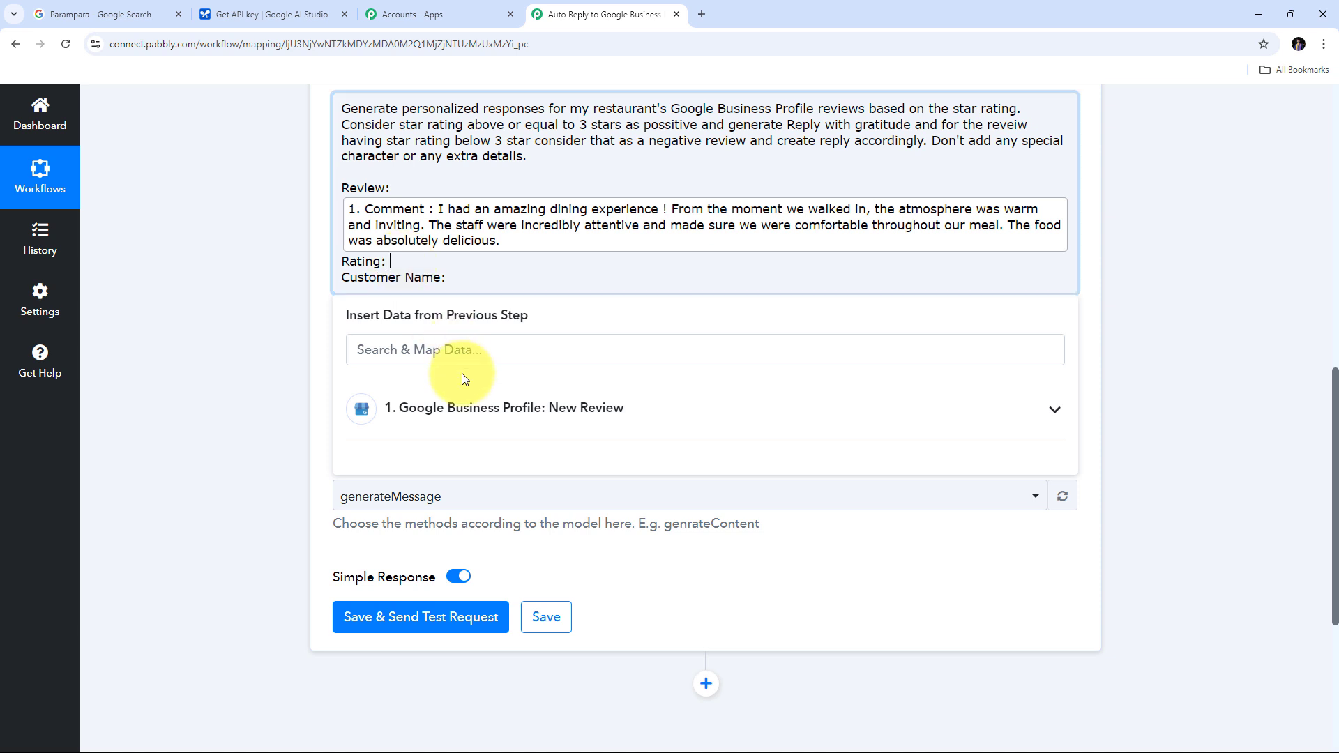
{"action": "left_click", "coordinate": [480, 410]}
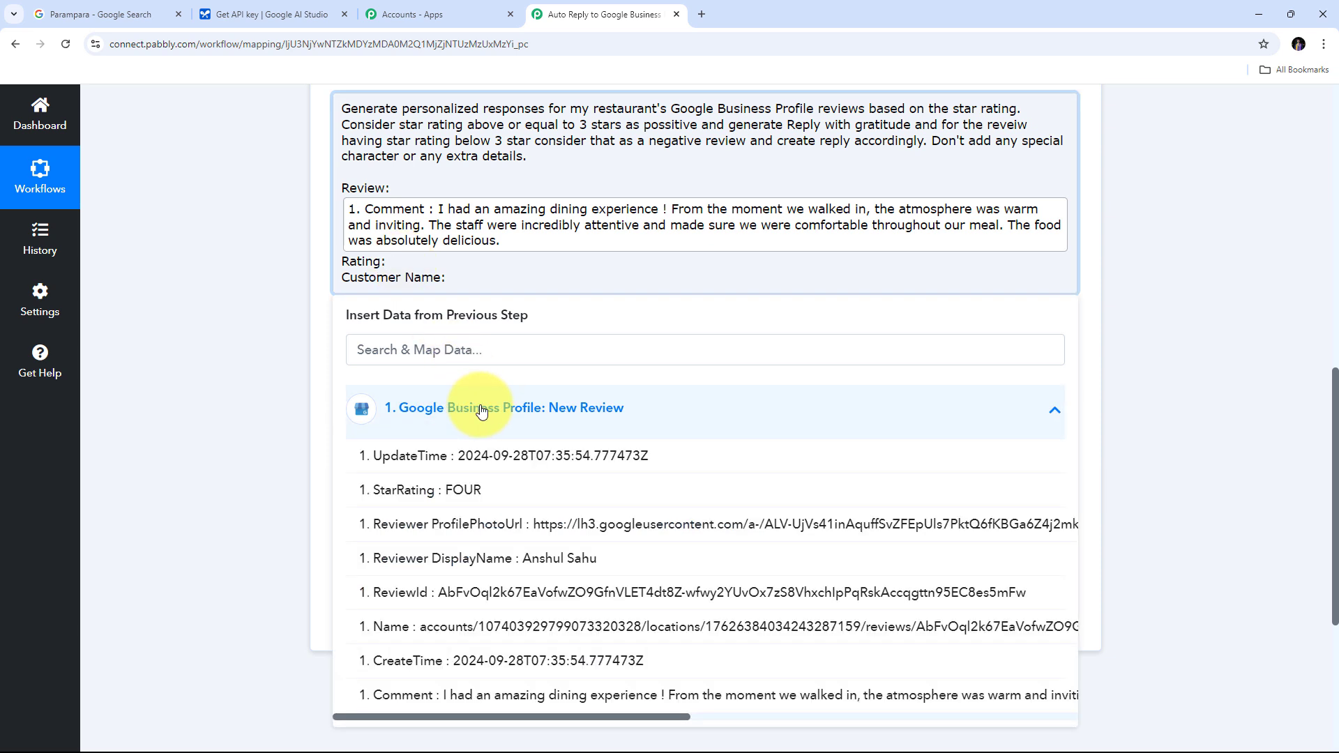
{"action": "left_click", "coordinate": [474, 495]}
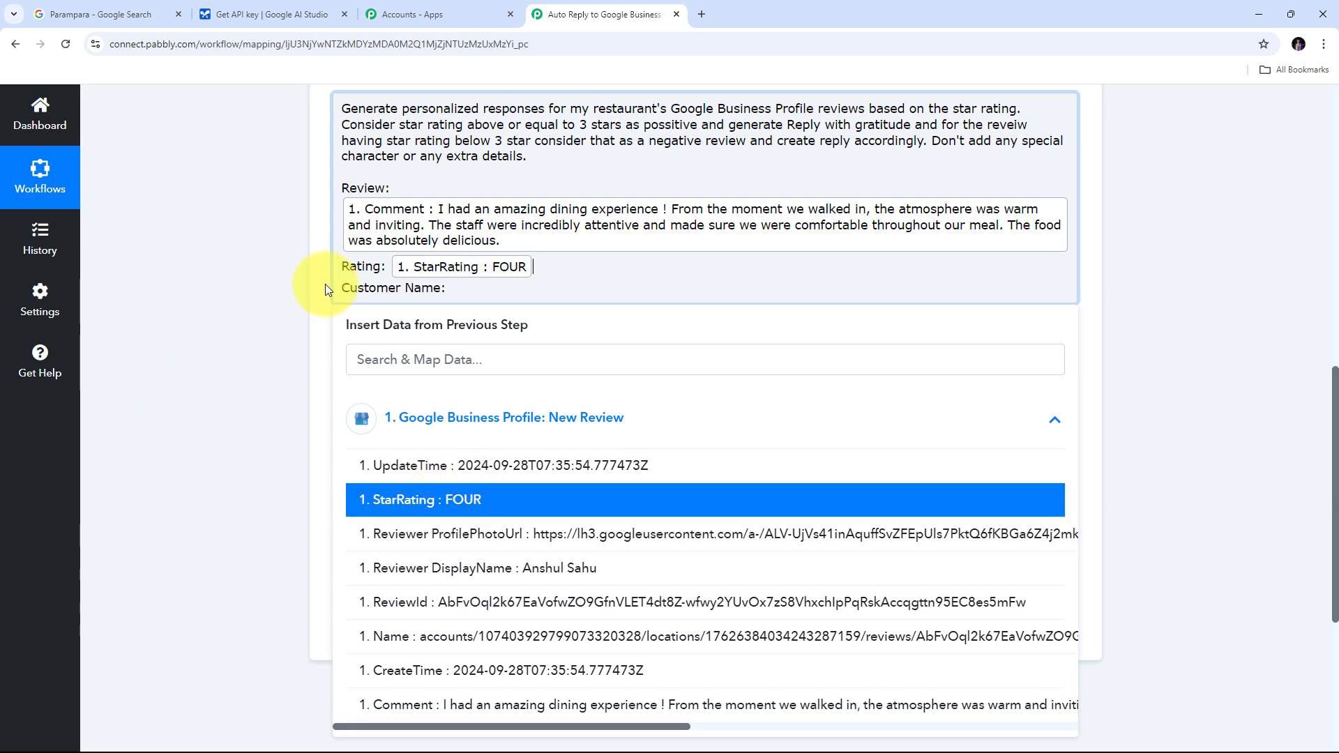
{"action": "left_click", "coordinate": [462, 289]}
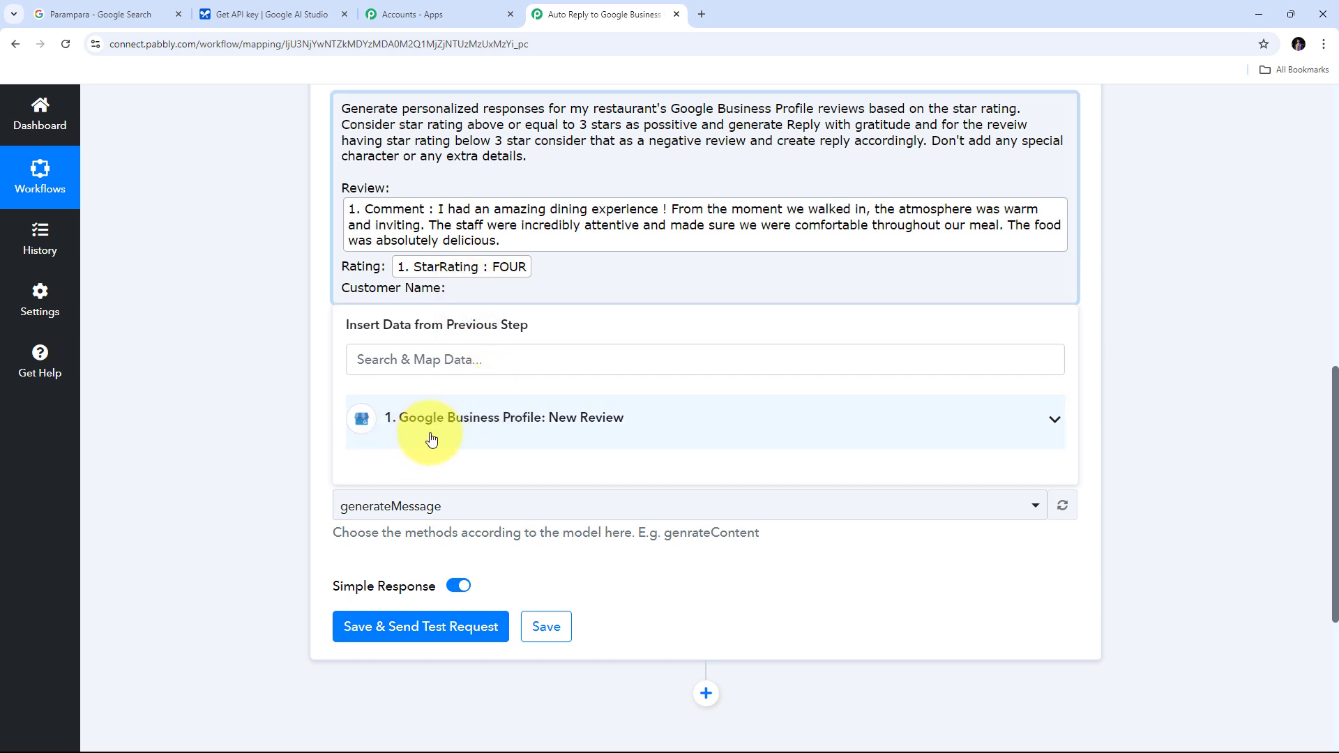
{"action": "left_click", "coordinate": [546, 438]}
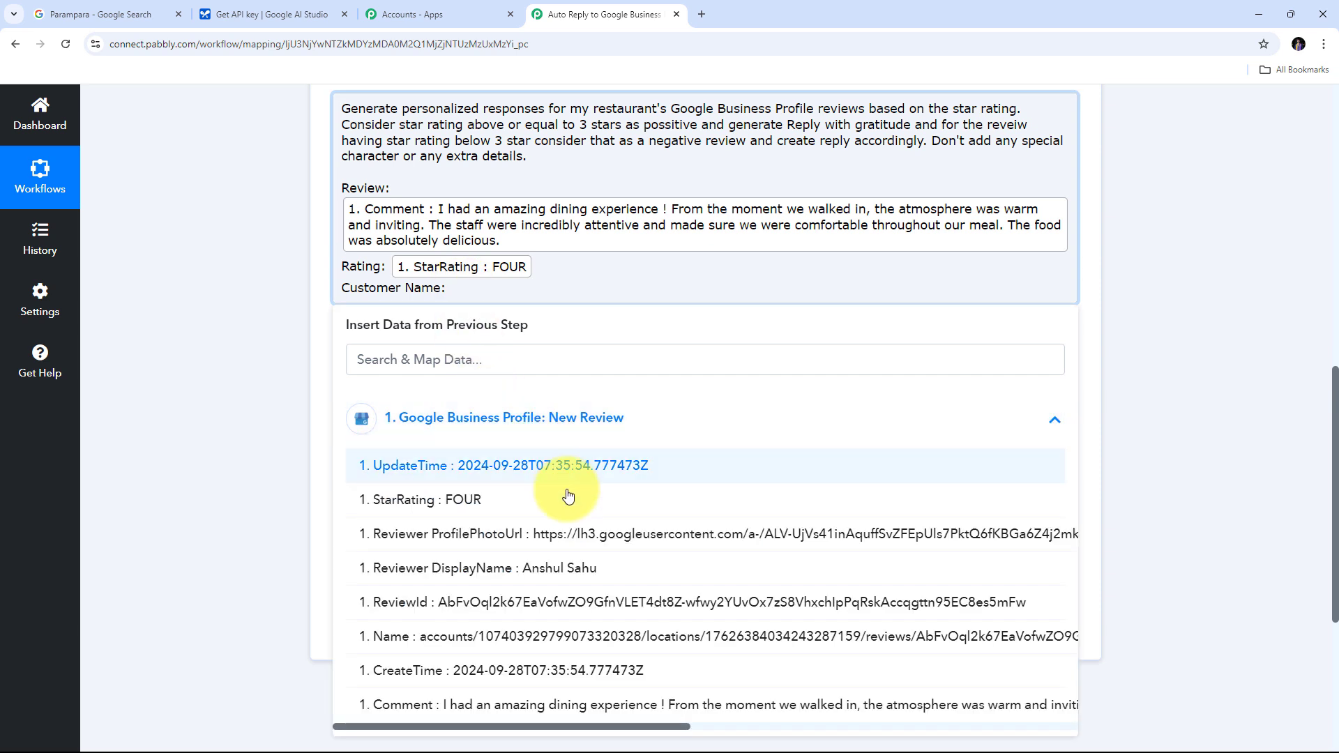
{"action": "left_click", "coordinate": [574, 576]}
{"action": "left_click", "coordinate": [216, 368]}
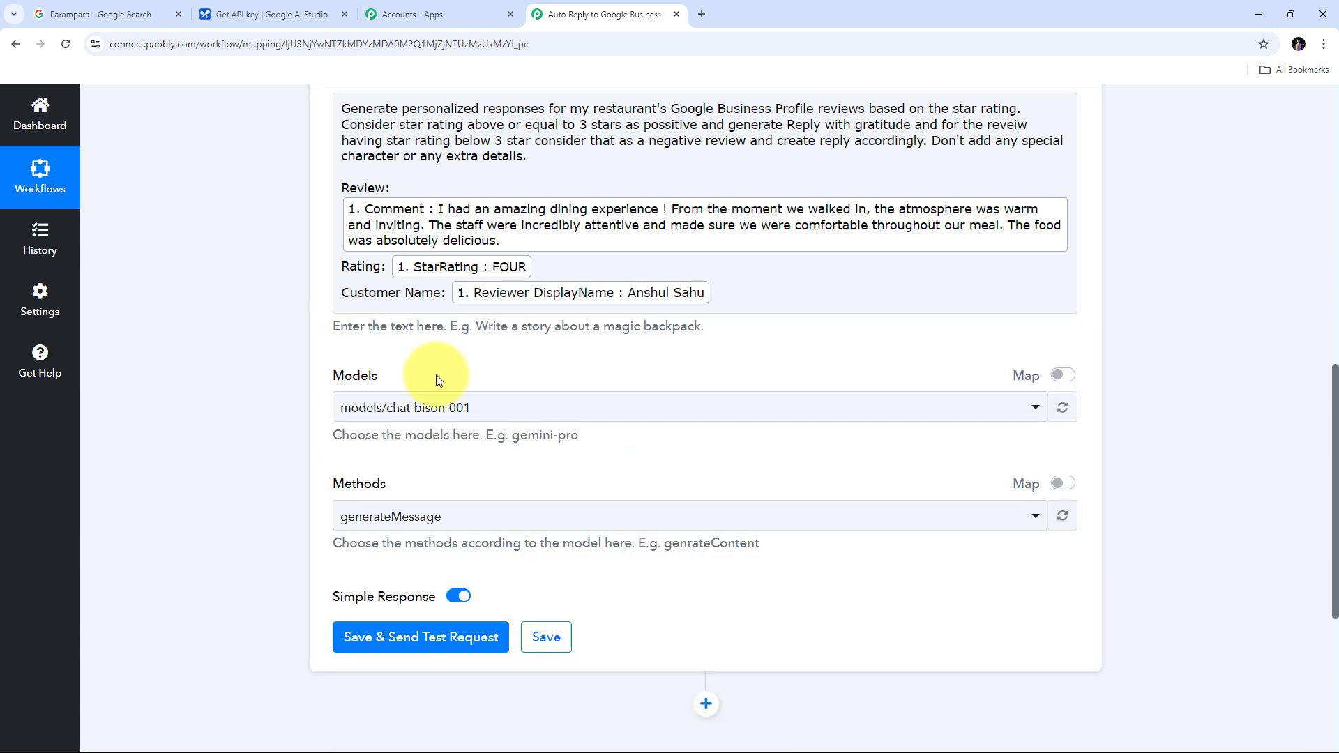
- Set the Generate Content action's model to models/gemini-pro
{"action": "scroll", "coordinate": [437, 374], "scroll_direction": "up", "scroll_amount": 1}
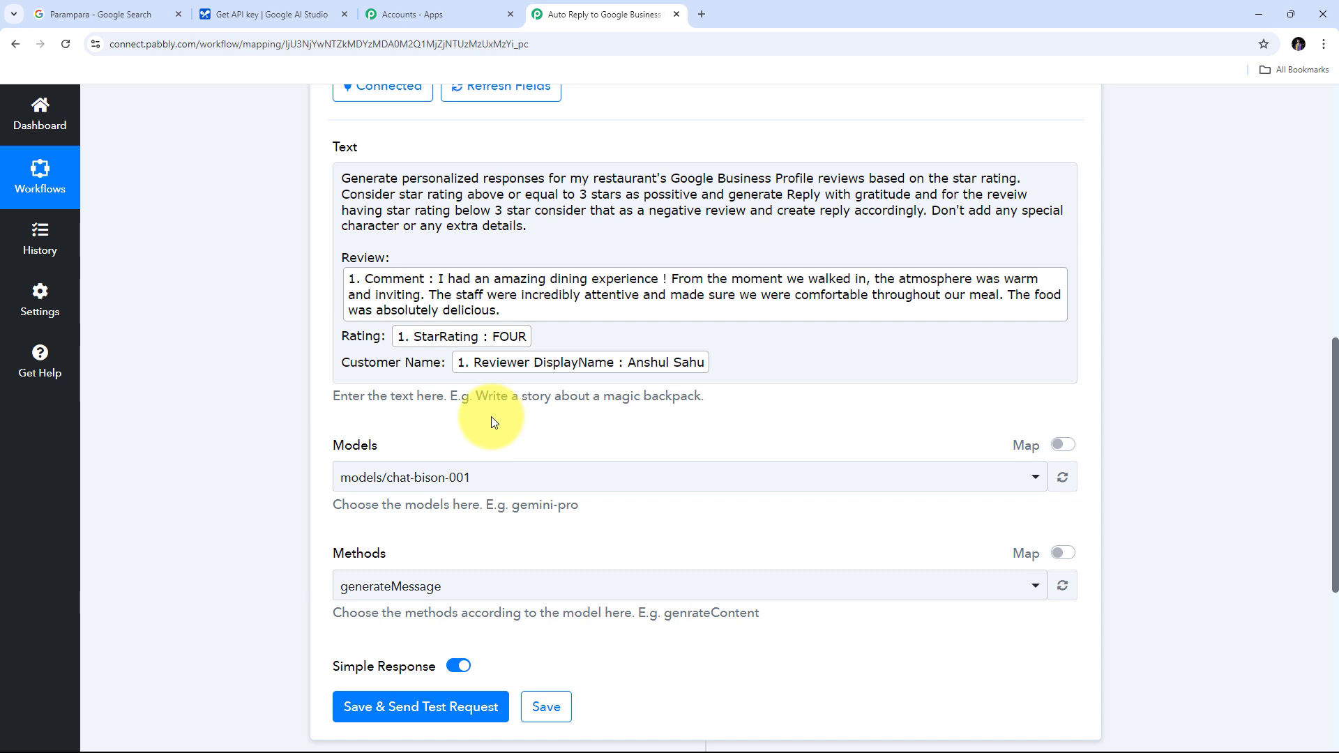
{"action": "scroll", "coordinate": [338, 418], "scroll_direction": "down", "scroll_amount": 1}
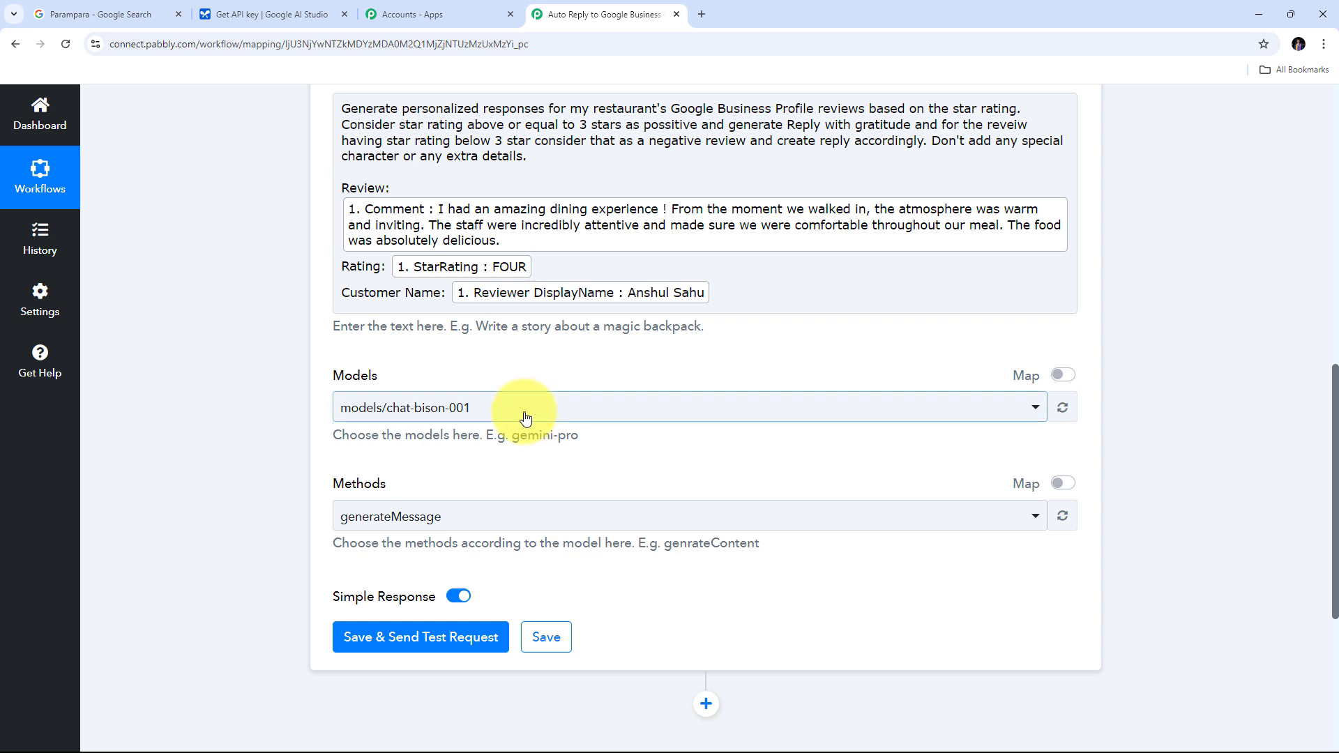
{"action": "left_click", "coordinate": [683, 407]}
{"action": "scroll", "coordinate": [663, 338], "scroll_direction": "down", "scroll_amount": 1}
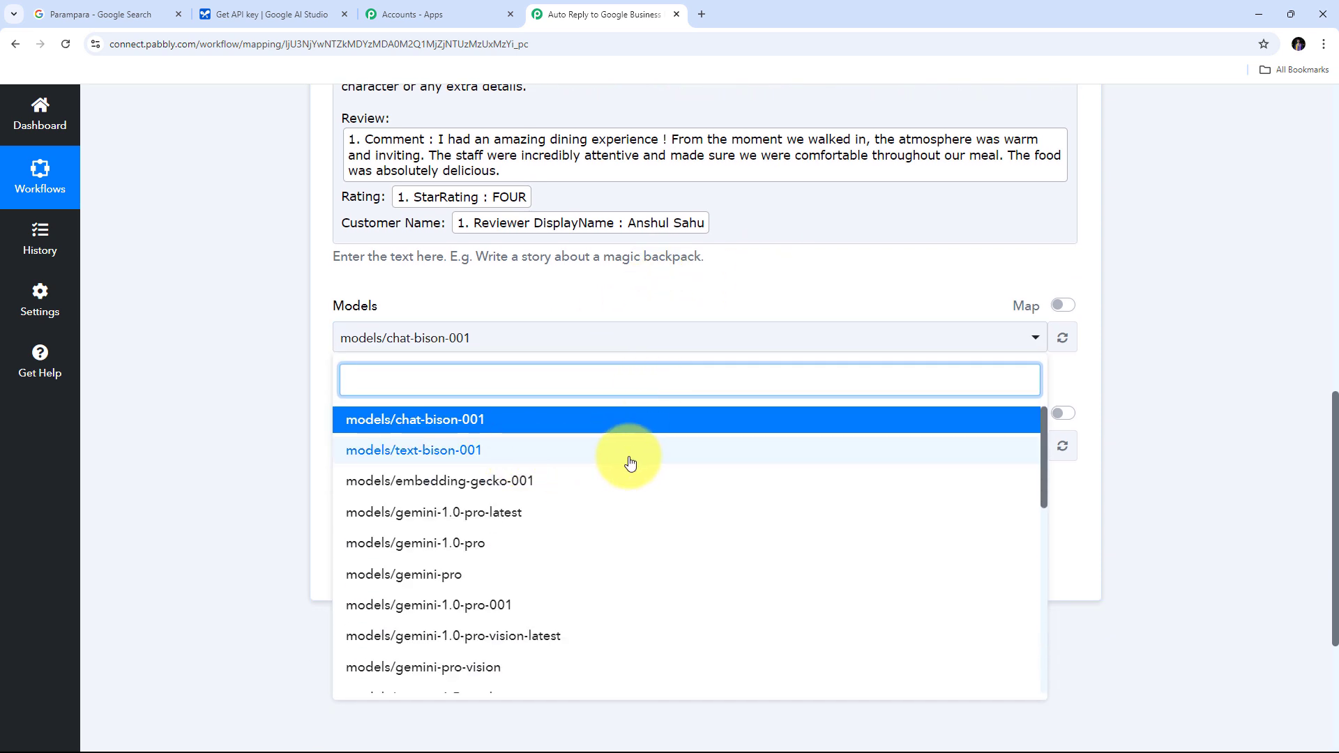
{"action": "scroll", "coordinate": [625, 457], "scroll_direction": "down", "scroll_amount": 1}
{"action": "scroll", "coordinate": [630, 463], "scroll_direction": "up", "scroll_amount": 1}
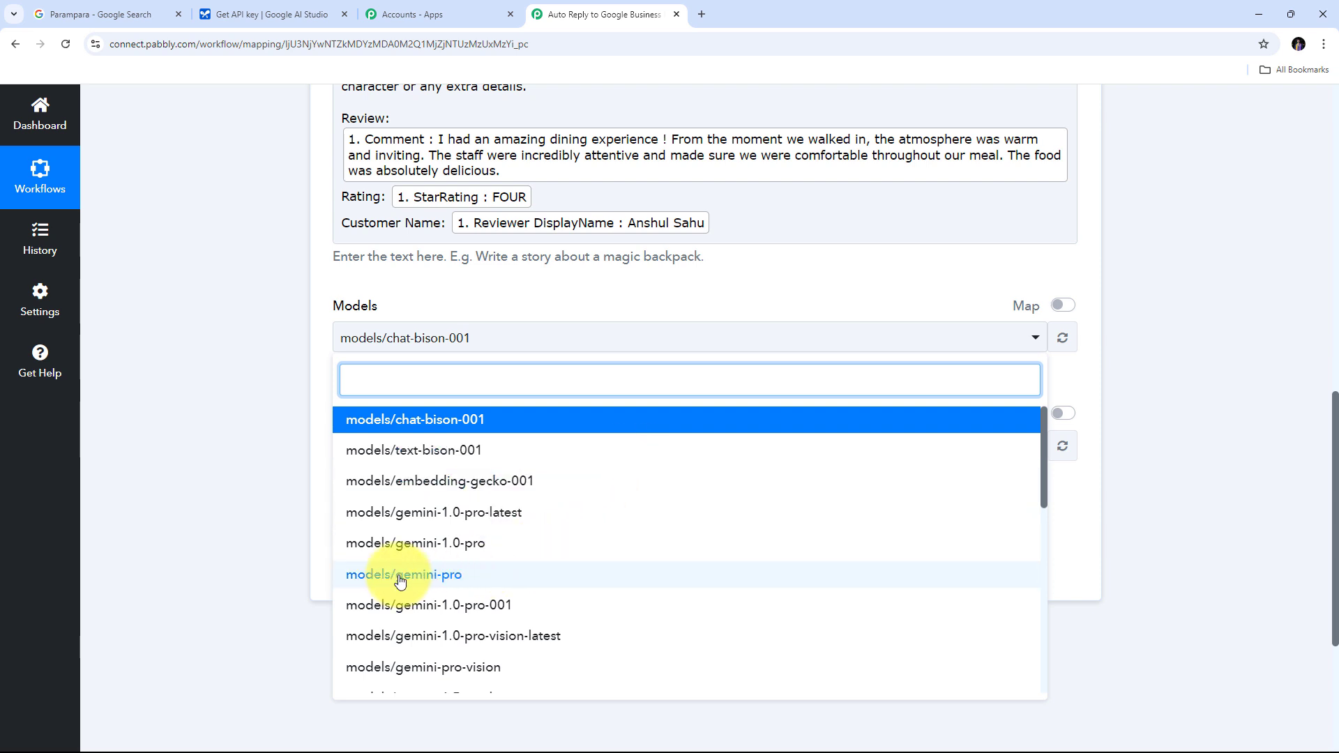
{"action": "left_click", "coordinate": [444, 581]}
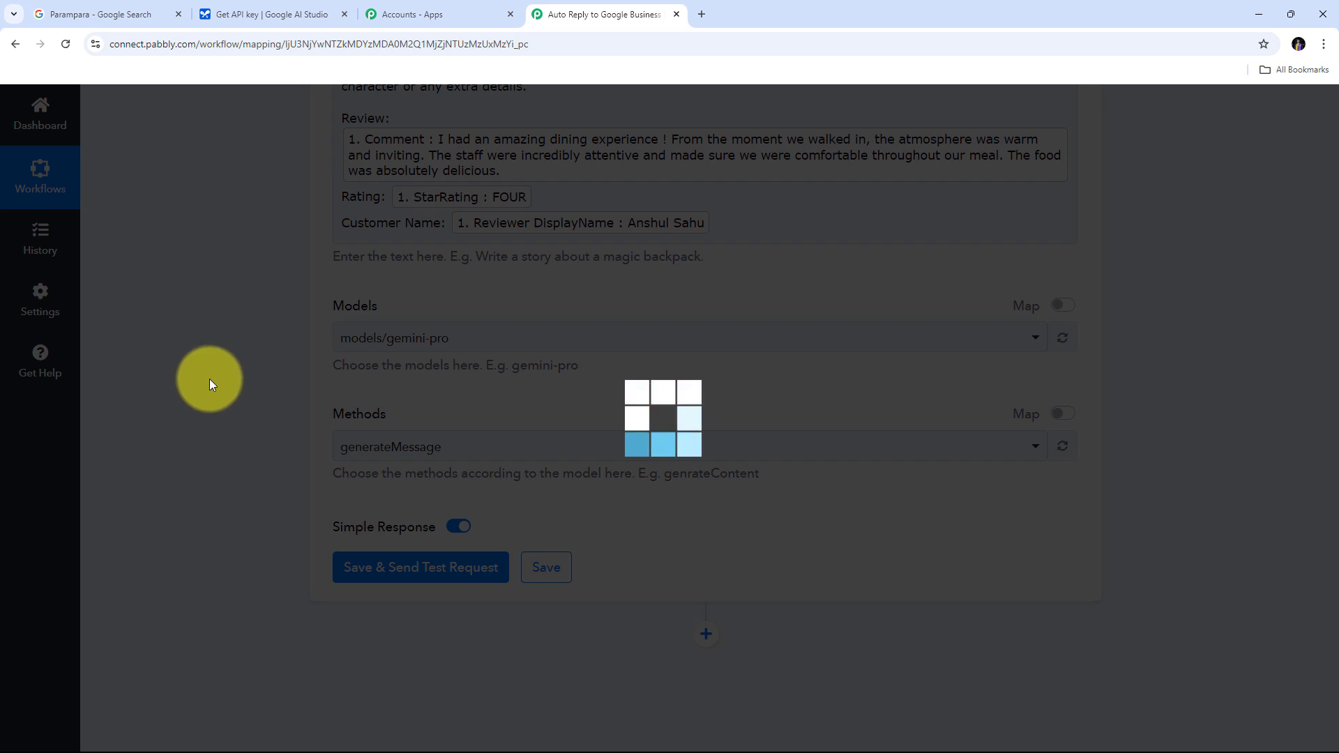
{"action": "scroll", "coordinate": [430, 386], "scroll_direction": "down", "scroll_amount": 1}
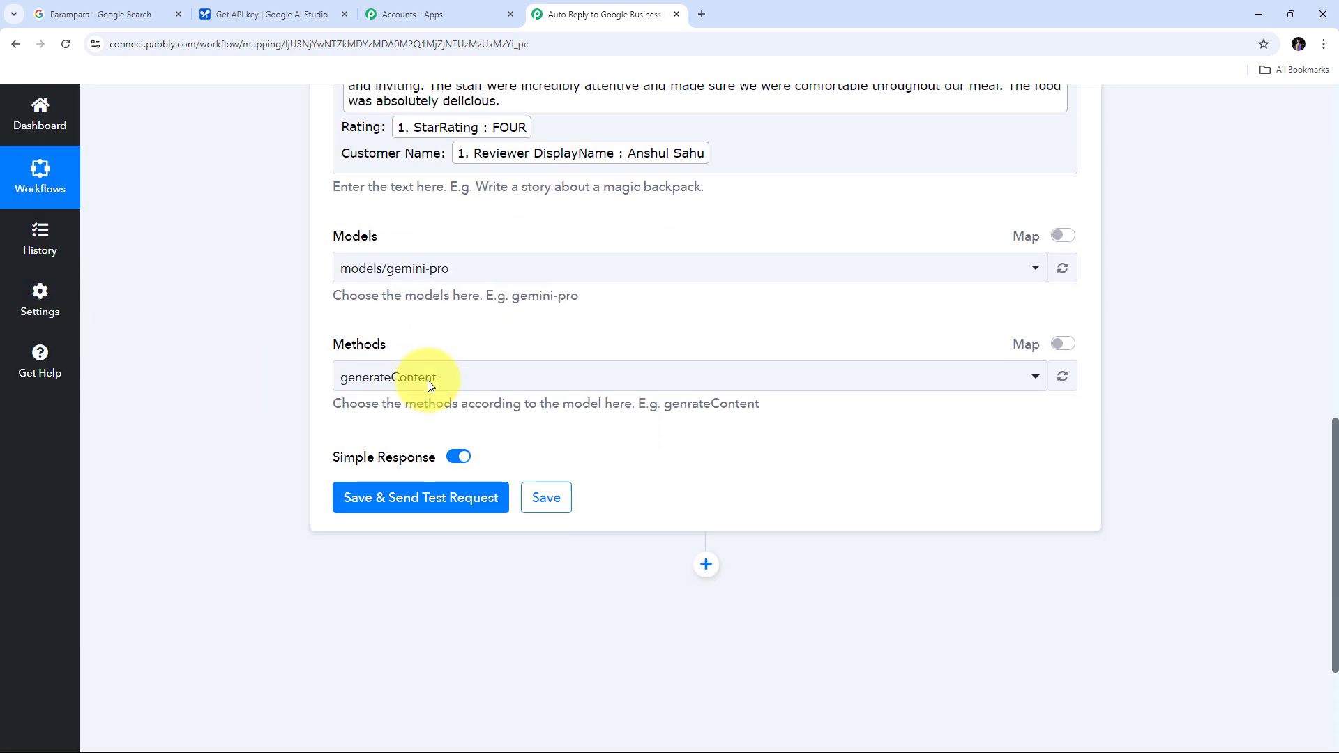
- Set the Generate Content action's method to generateContent, and save the action with a test request
{"action": "left_click", "coordinate": [553, 378]}
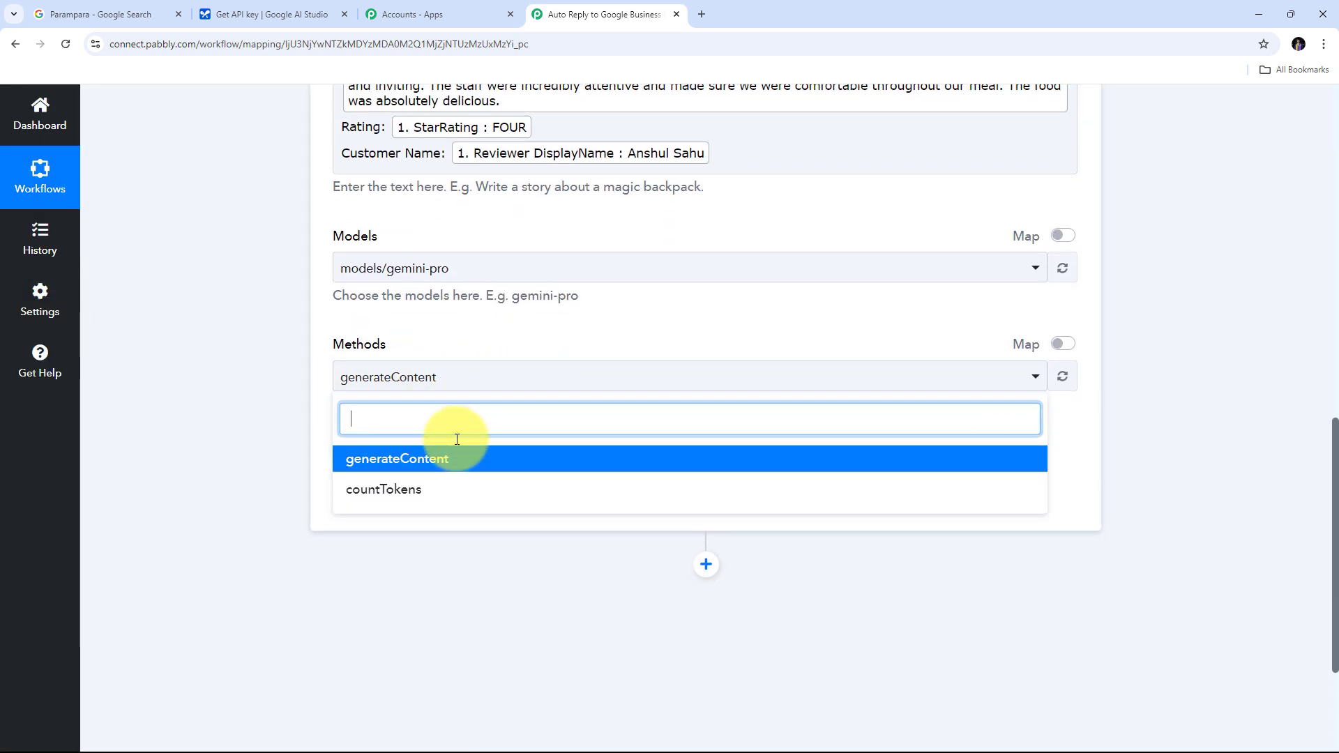
{"action": "left_click", "coordinate": [419, 463]}
{"action": "scroll", "coordinate": [649, 440], "scroll_direction": "up", "scroll_amount": 3}
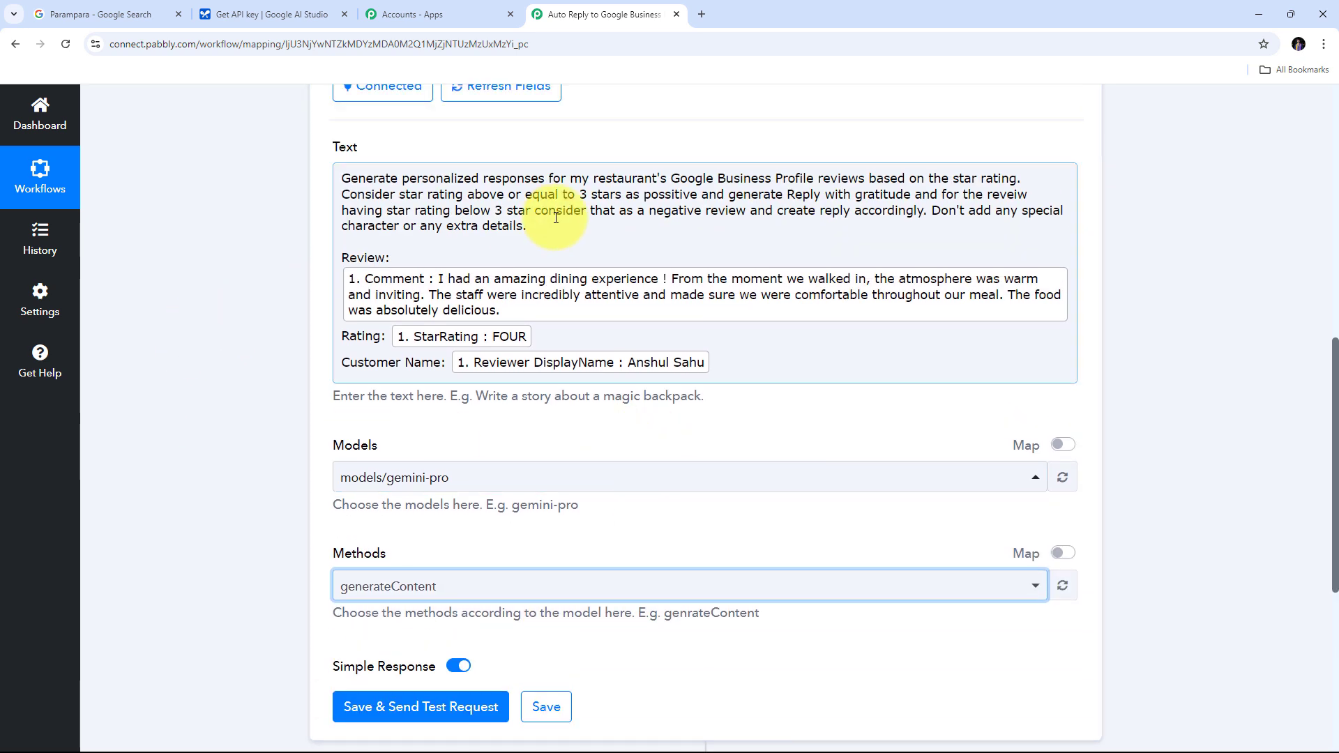
{"action": "scroll", "coordinate": [738, 293], "scroll_direction": "down", "scroll_amount": 4}
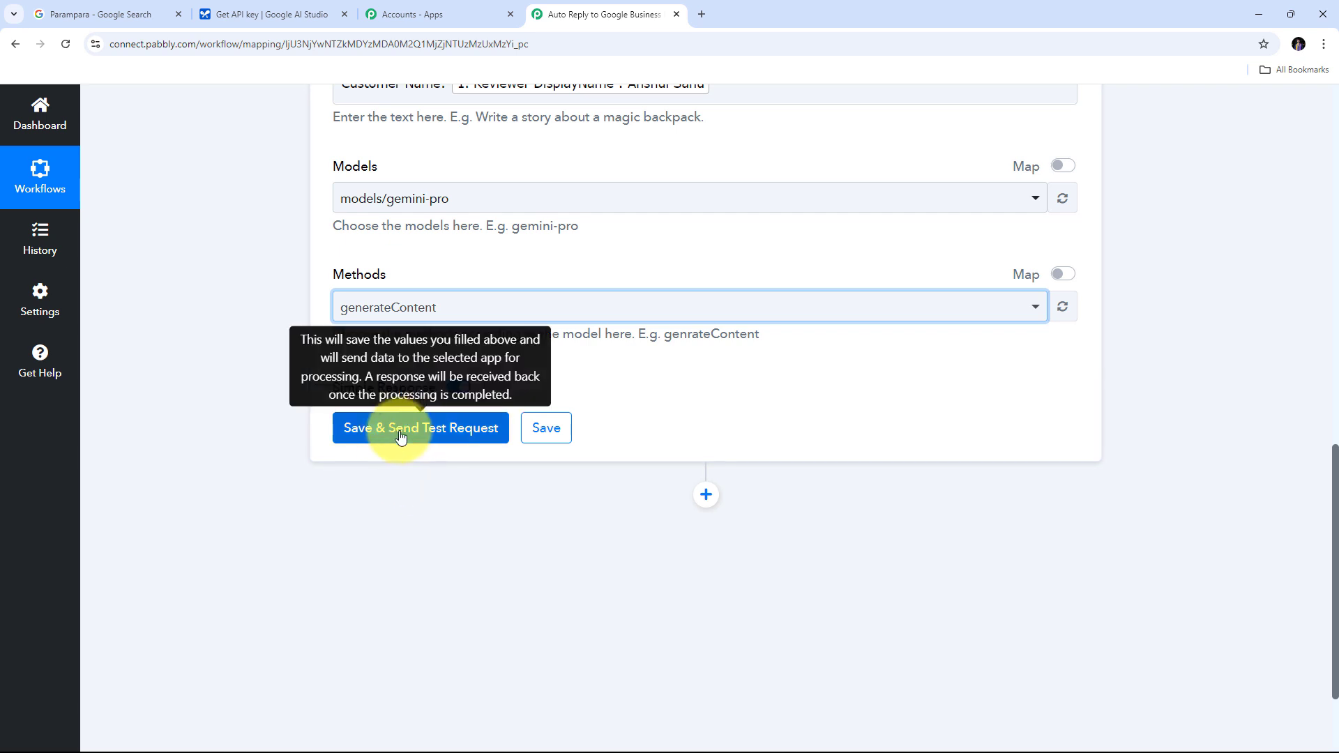
{"action": "left_click", "coordinate": [419, 434]}
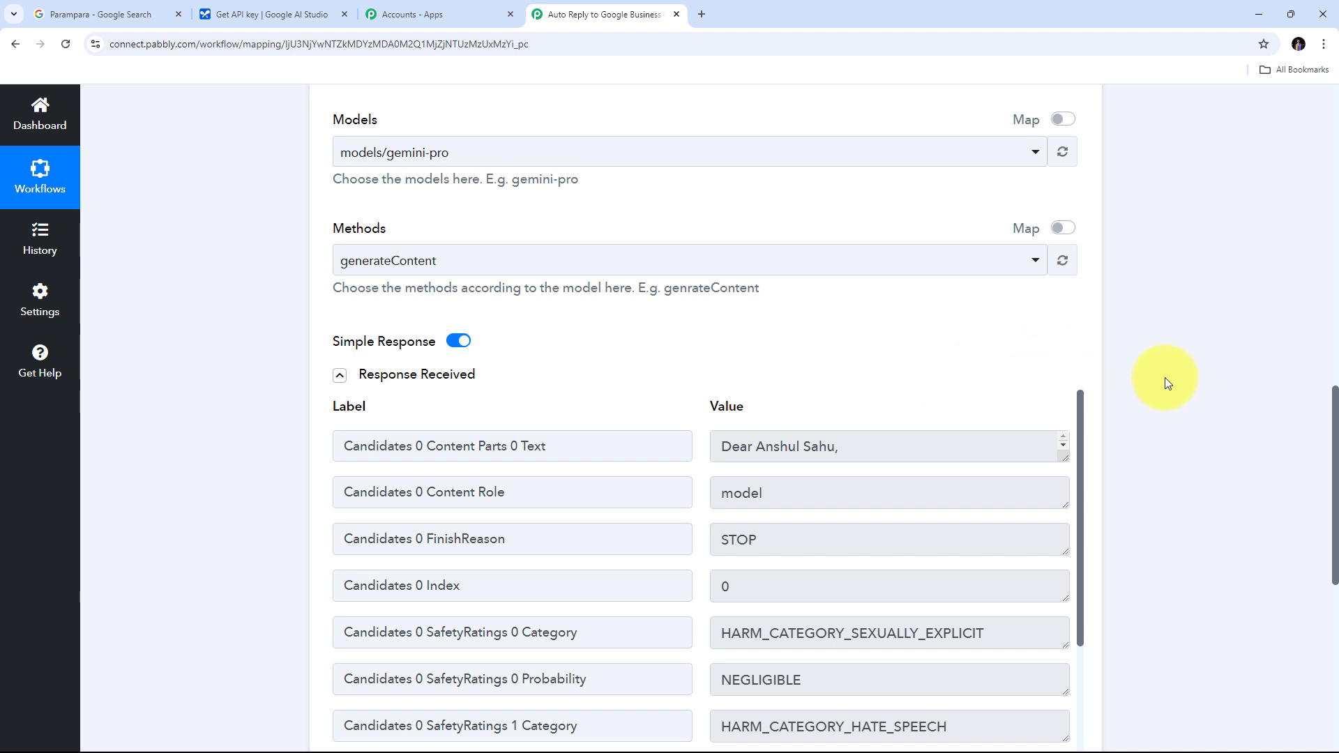
- Expand the Candidates 0 Content Parts 0 Text value in the response and examine the generated reply
{"action": "scroll", "coordinate": [1165, 379], "scroll_direction": "down", "scroll_amount": 1}
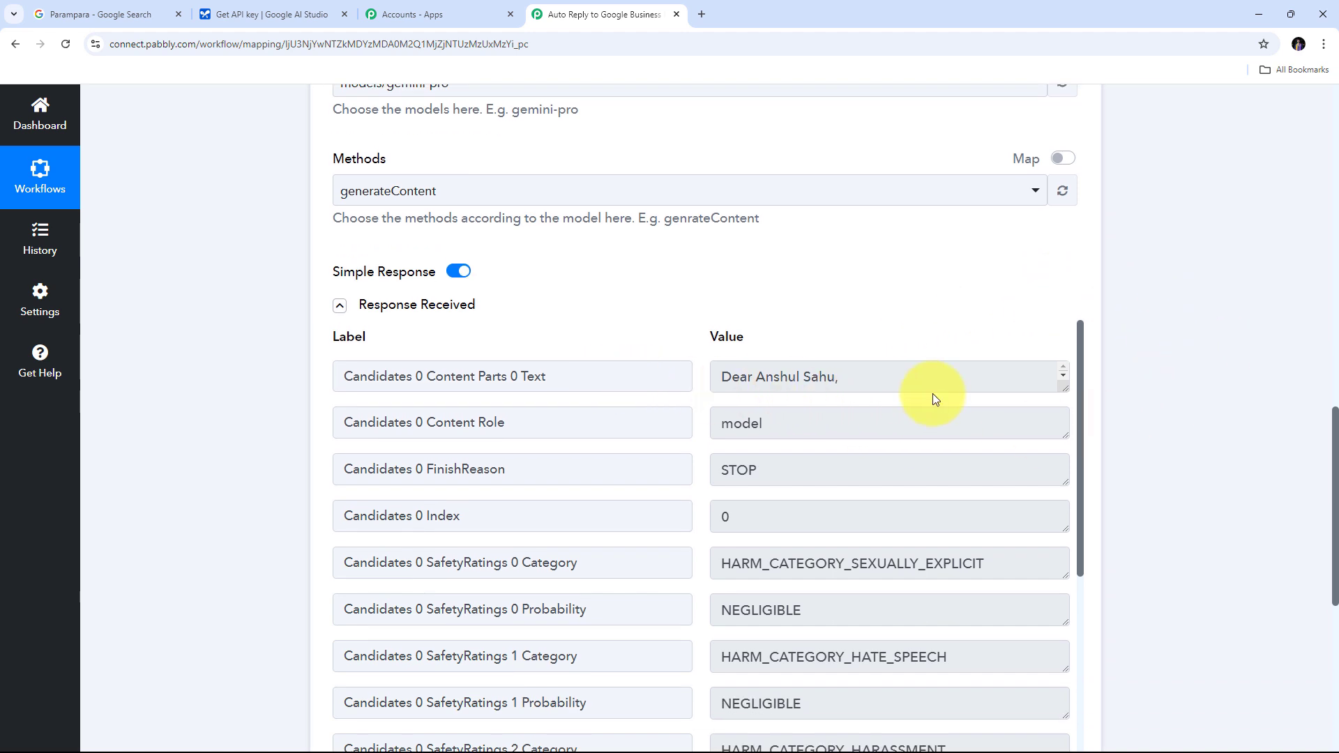
{"action": "left_click_drag", "start_coordinate": [1065, 397], "coordinate": [1009, 680]}
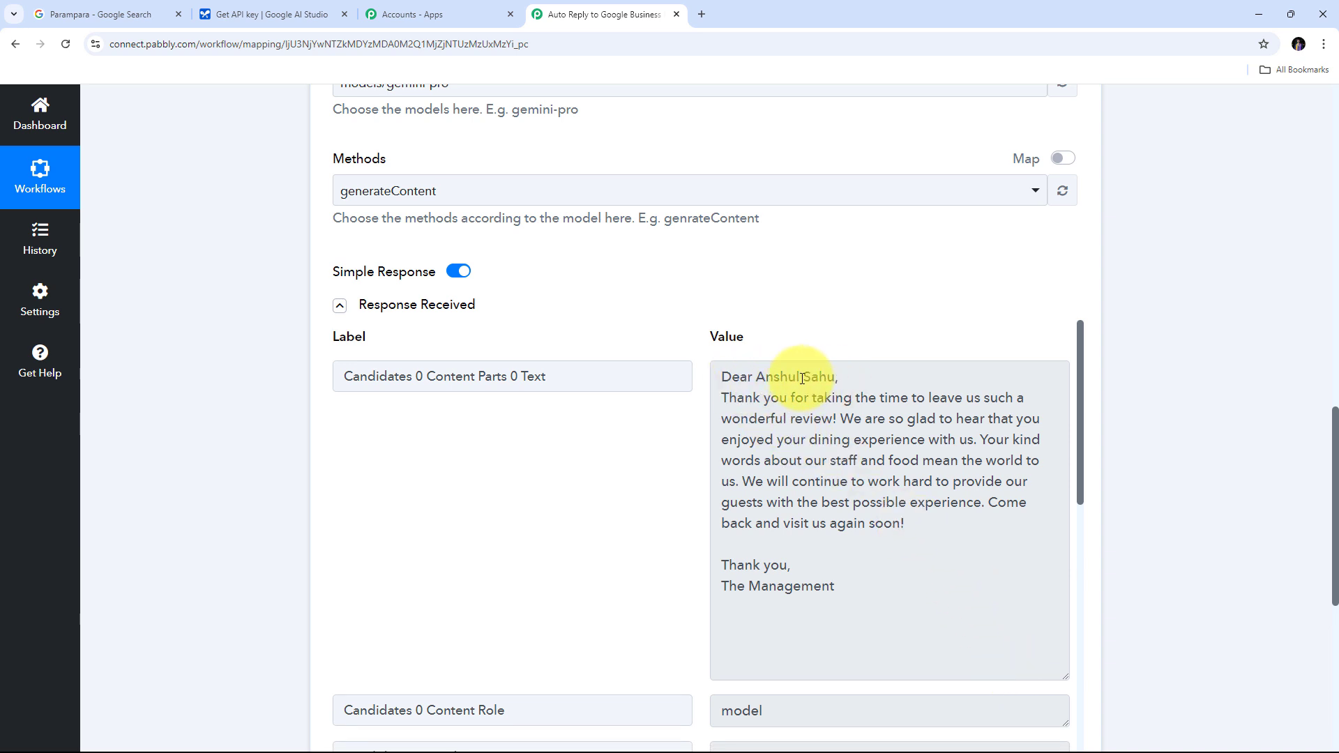
{"action": "left_click_drag", "start_coordinate": [757, 377], "coordinate": [841, 377]}
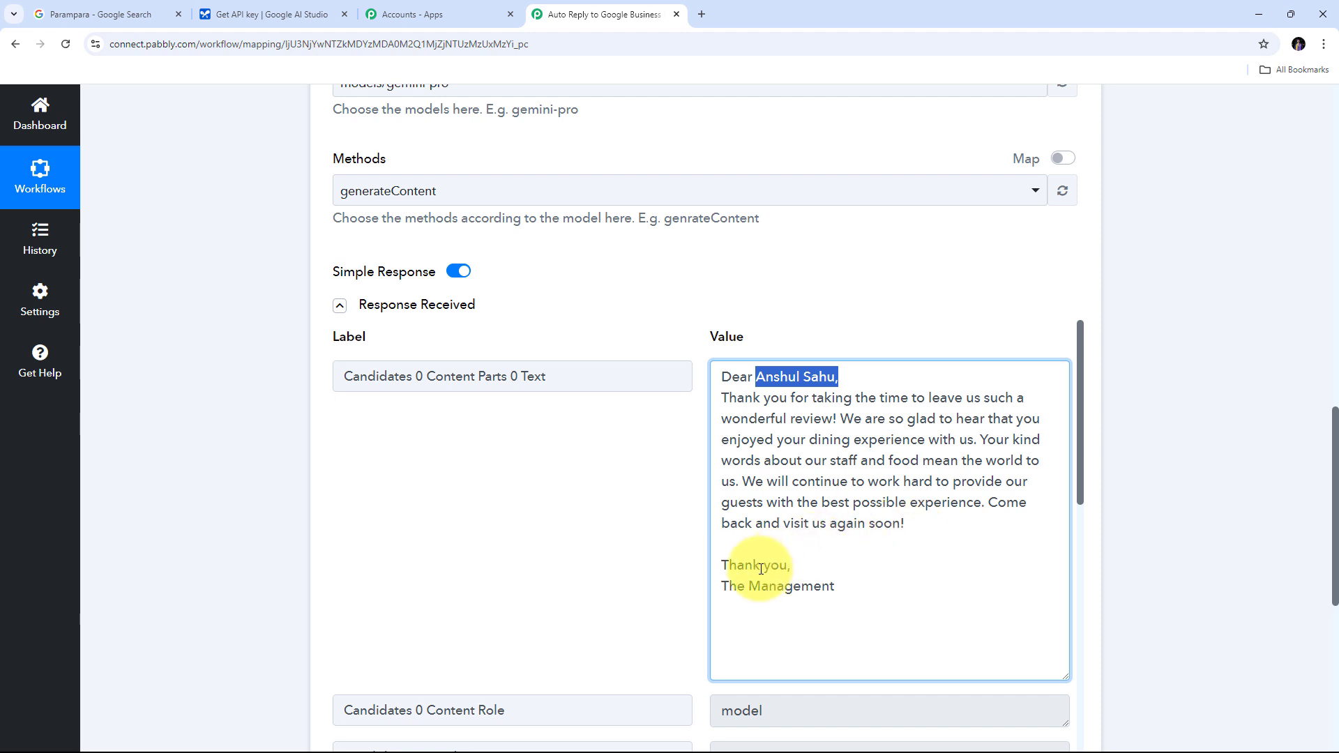
{"action": "left_click", "coordinate": [887, 586]}
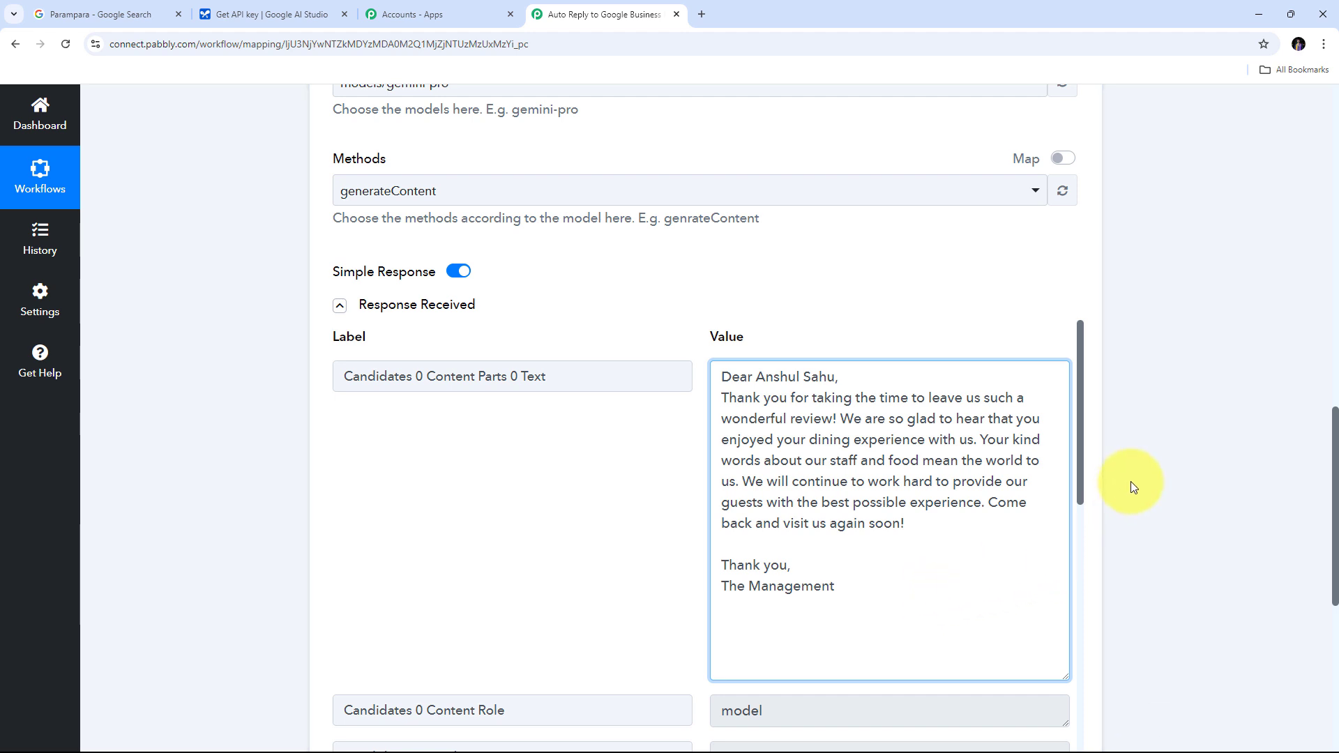
- Add an action after the Generate Content step and choose Google Business Profile as its app
{"action": "scroll", "coordinate": [1132, 481], "scroll_direction": "down", "scroll_amount": 6}
{"action": "left_click", "coordinate": [707, 361]}
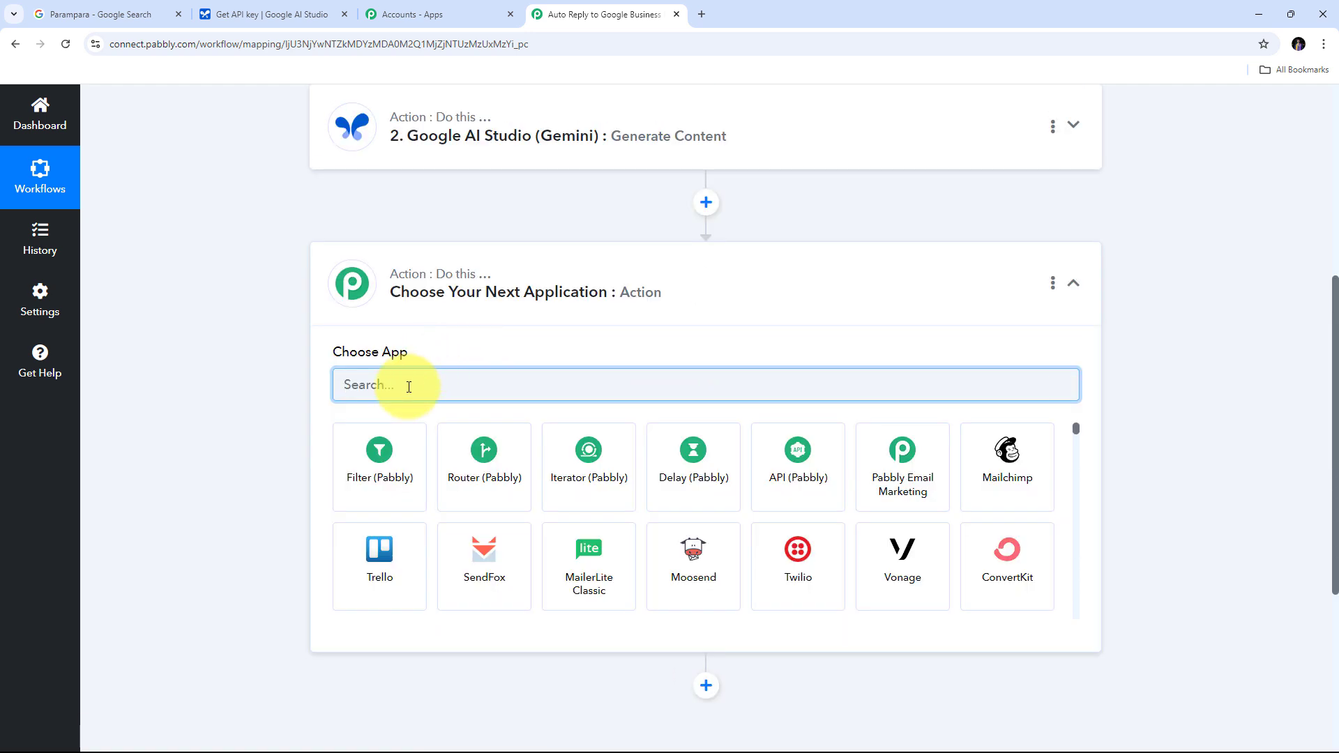
{"action": "type", "text": "Goog"}
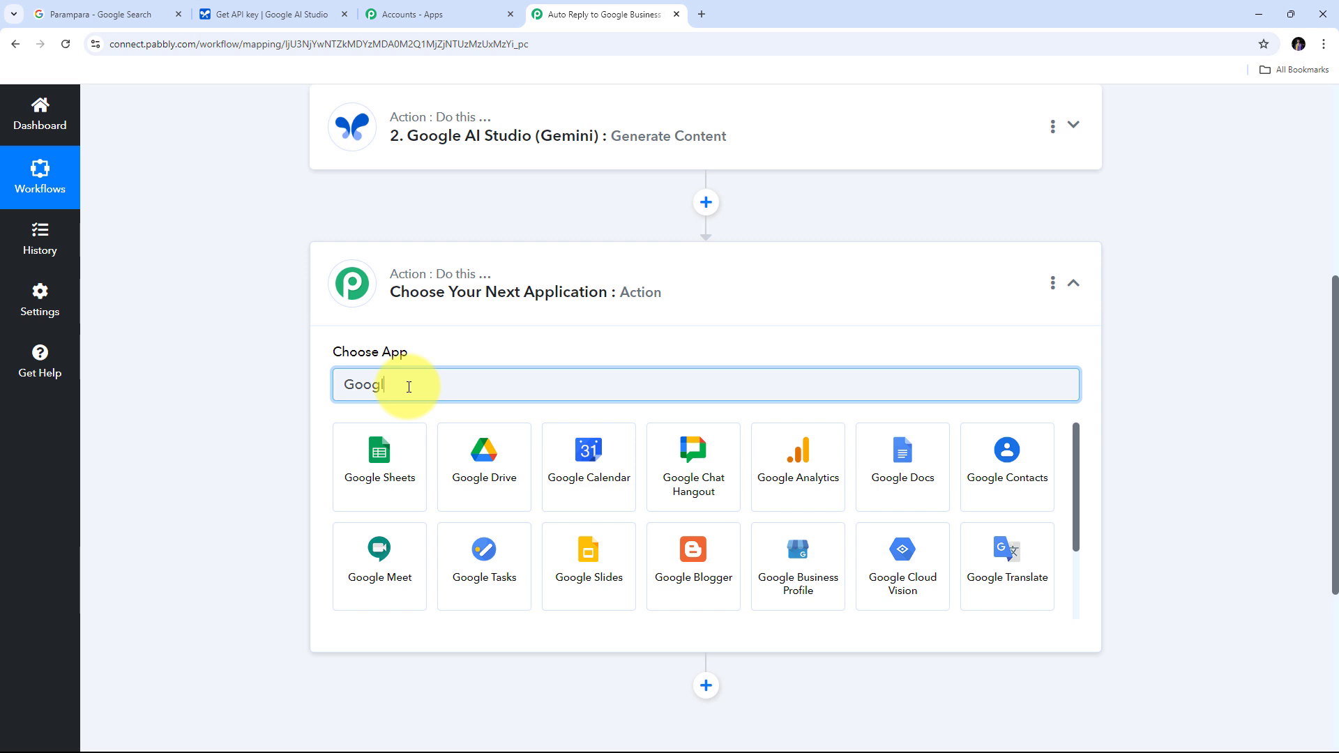
{"action": "type", "text": "le Business"}
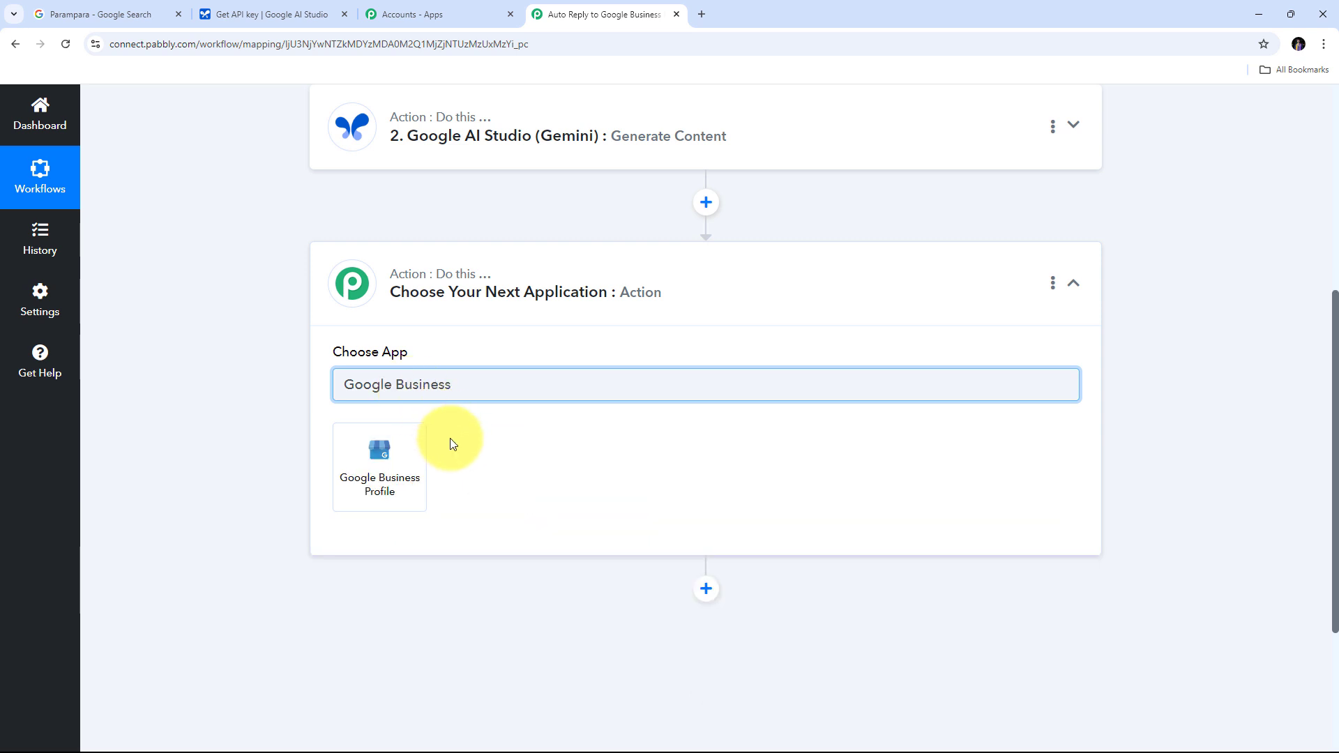
{"action": "left_click", "coordinate": [390, 466]}
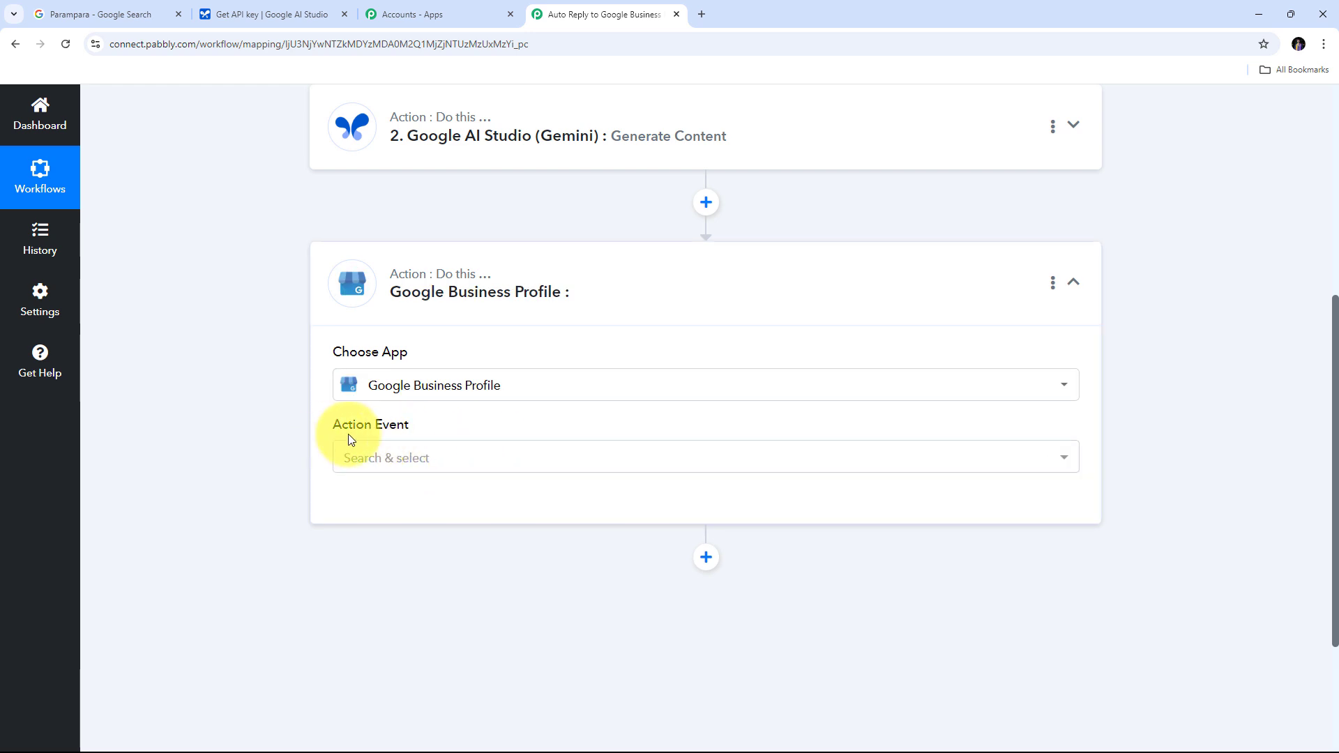
- Set the action event to Create Reply and connect it with the existing connection Google Business Profile #13
{"action": "left_click", "coordinate": [813, 457]}
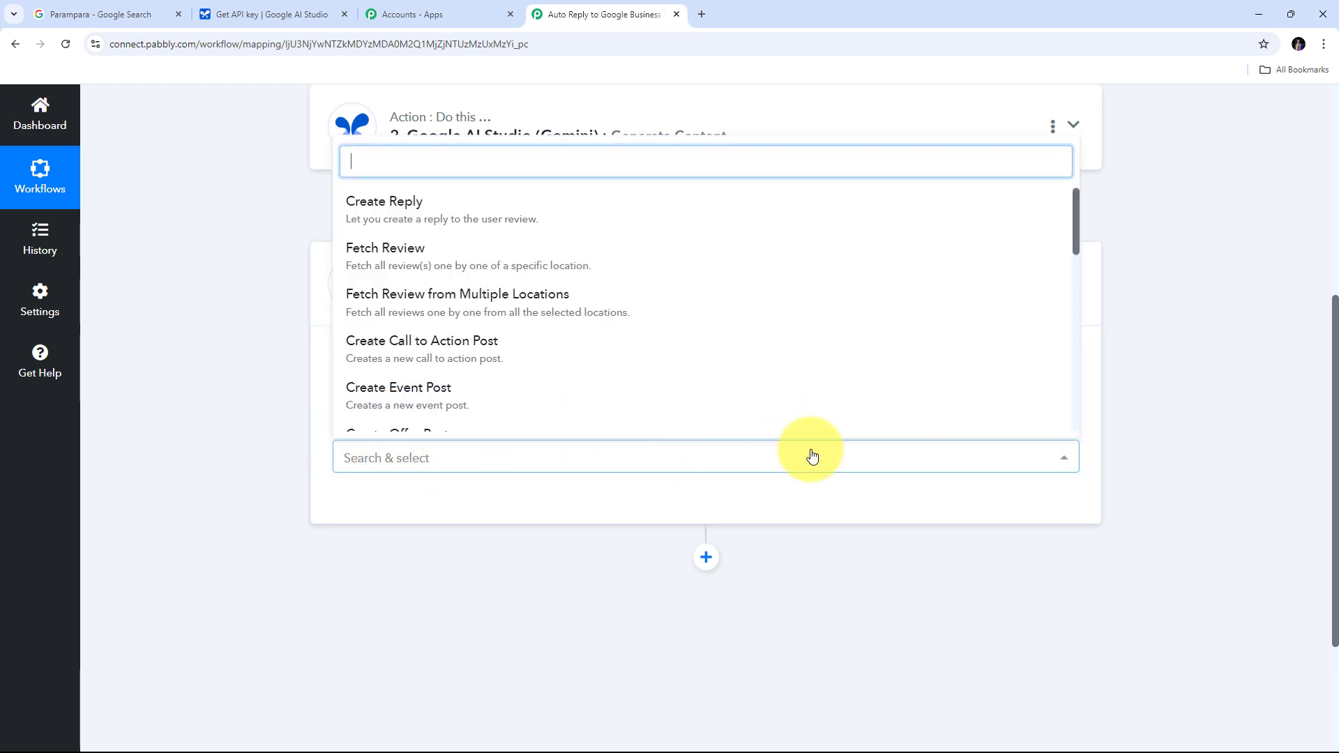
{"action": "left_click", "coordinate": [439, 210]}
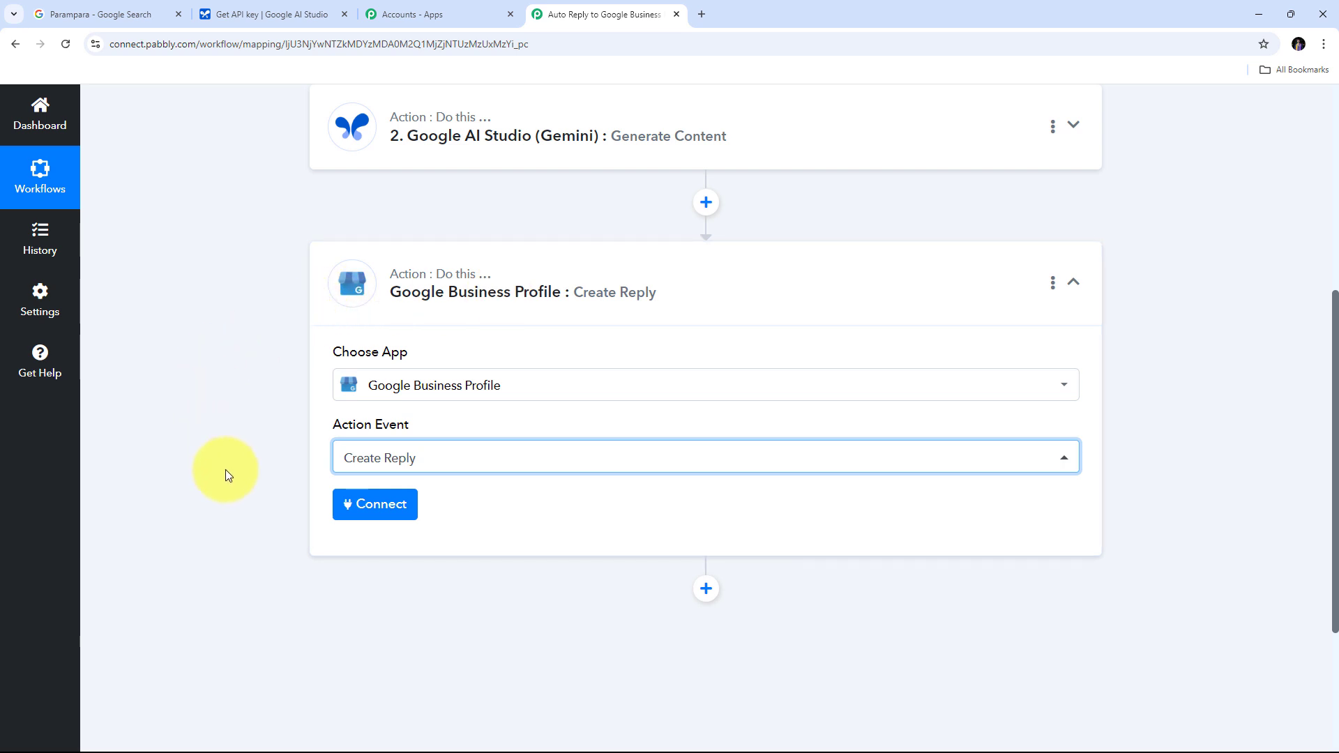
{"action": "left_click", "coordinate": [367, 508]}
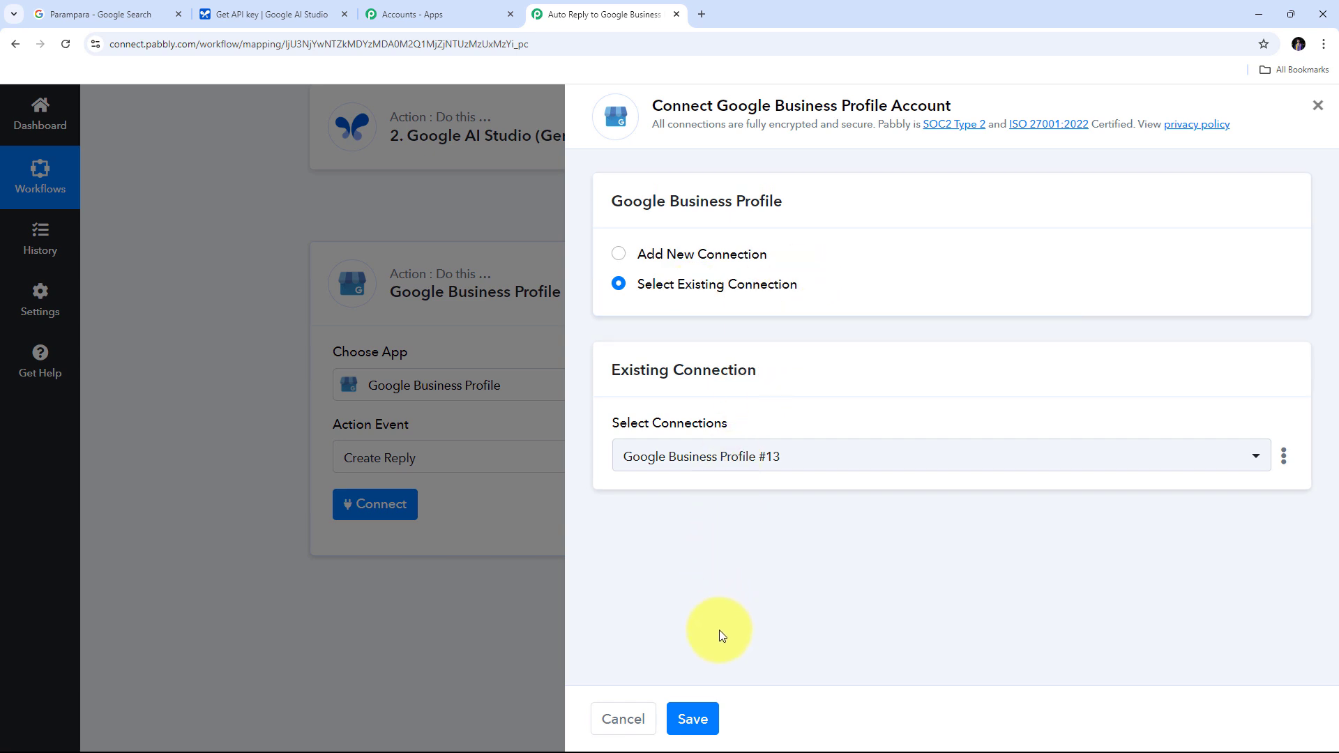
{"action": "left_click", "coordinate": [694, 722]}
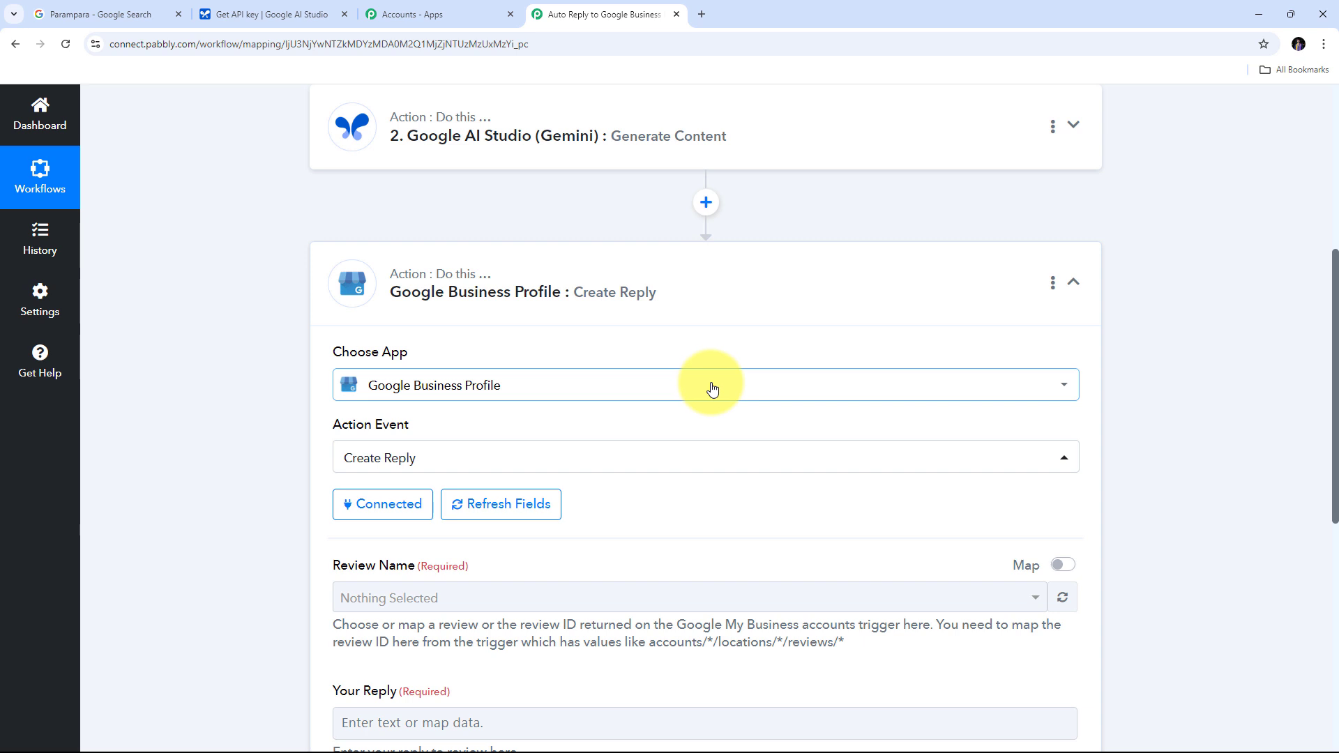
- Enable mapping for Review Name and map the New Review trigger's Name value into it
{"action": "scroll", "coordinate": [712, 389], "scroll_direction": "down", "scroll_amount": 3}
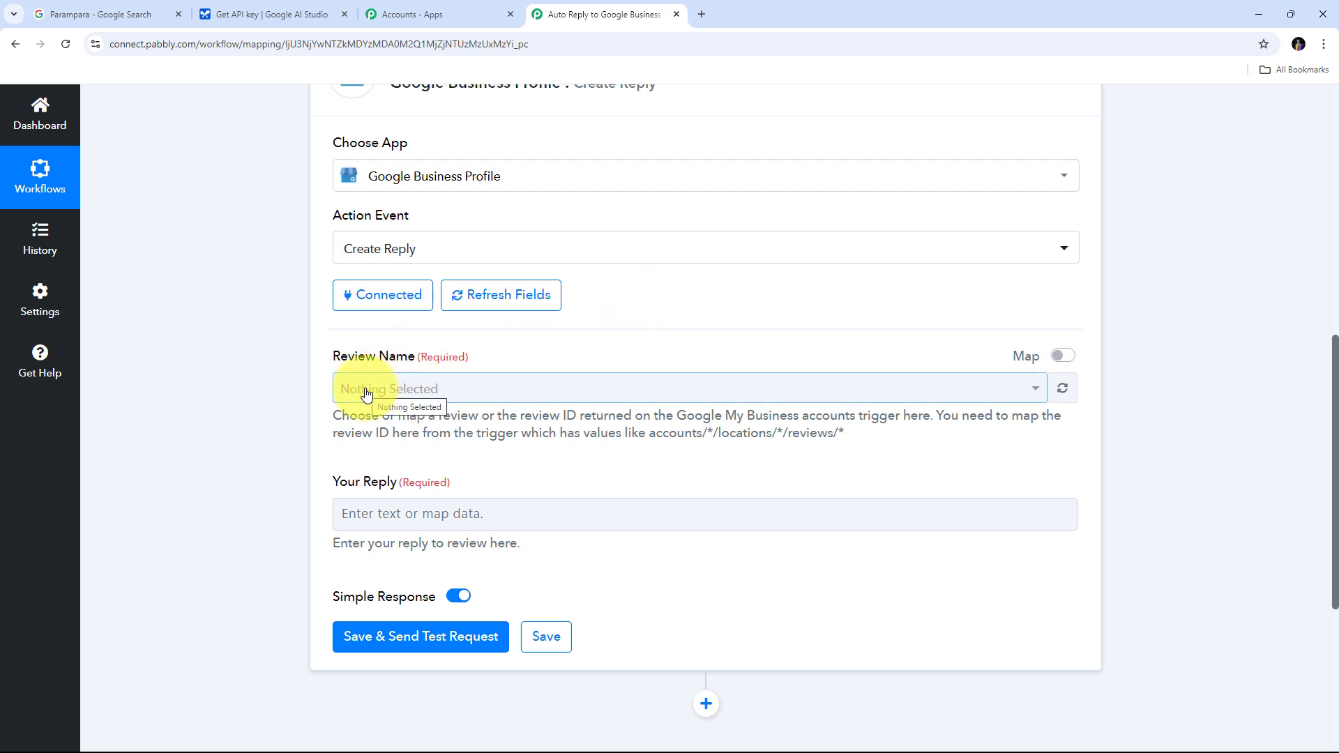
{"action": "left_click", "coordinate": [1063, 356]}
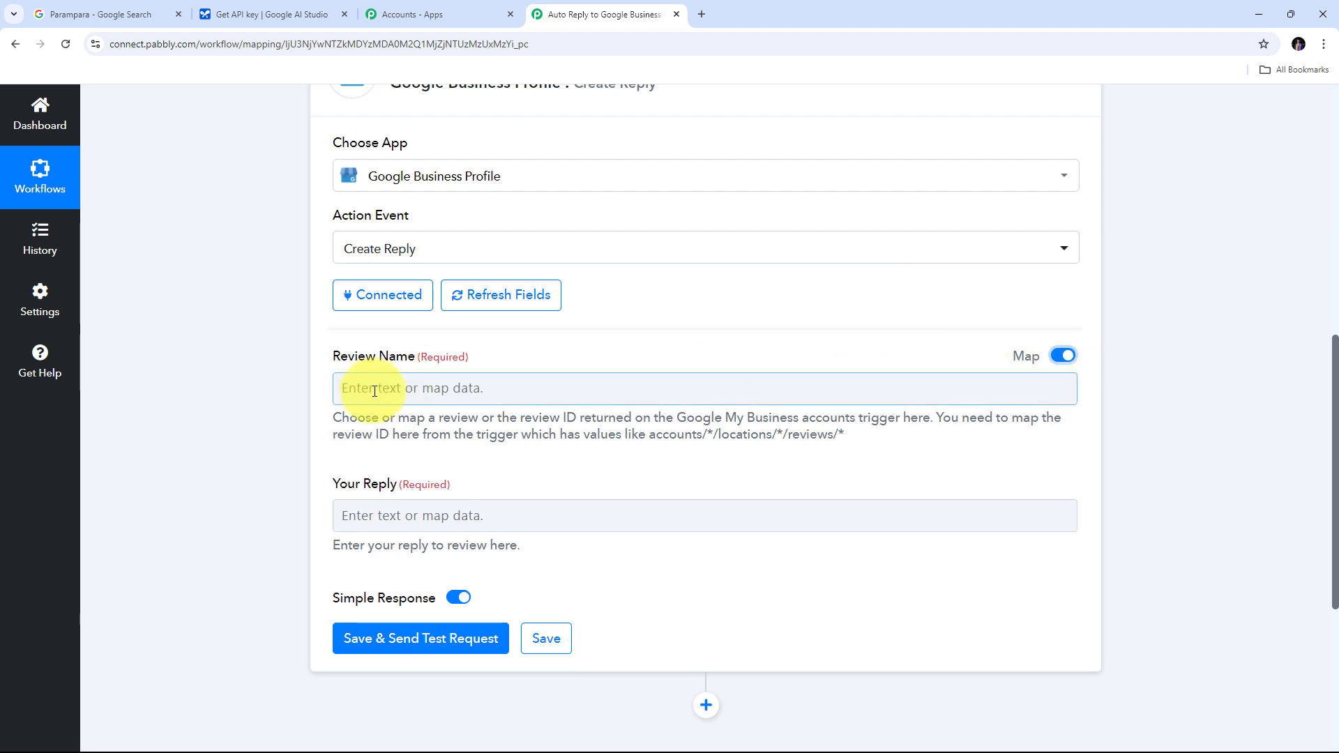
{"action": "left_click", "coordinate": [447, 389]}
{"action": "scroll", "coordinate": [489, 412], "scroll_direction": "down", "scroll_amount": 1}
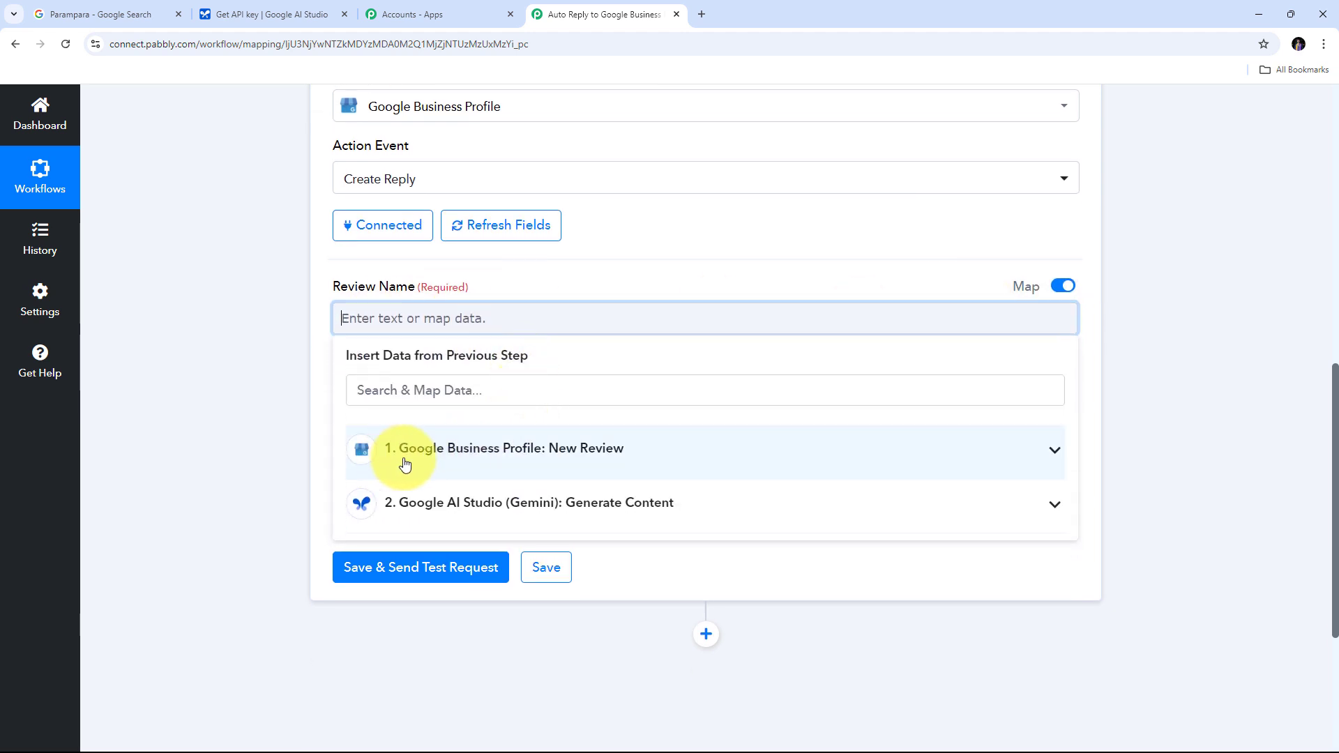
{"action": "left_click", "coordinate": [589, 459]}
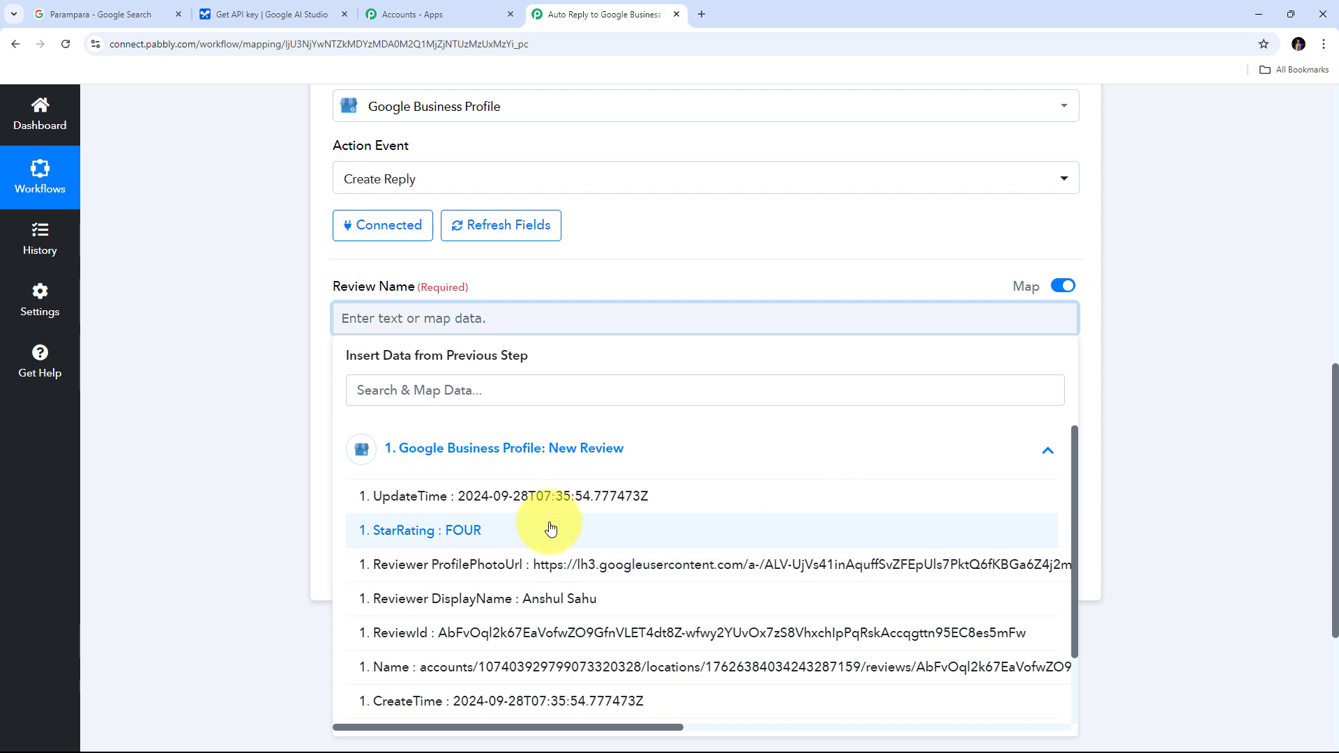
{"action": "scroll", "coordinate": [551, 528], "scroll_direction": "down", "scroll_amount": 1}
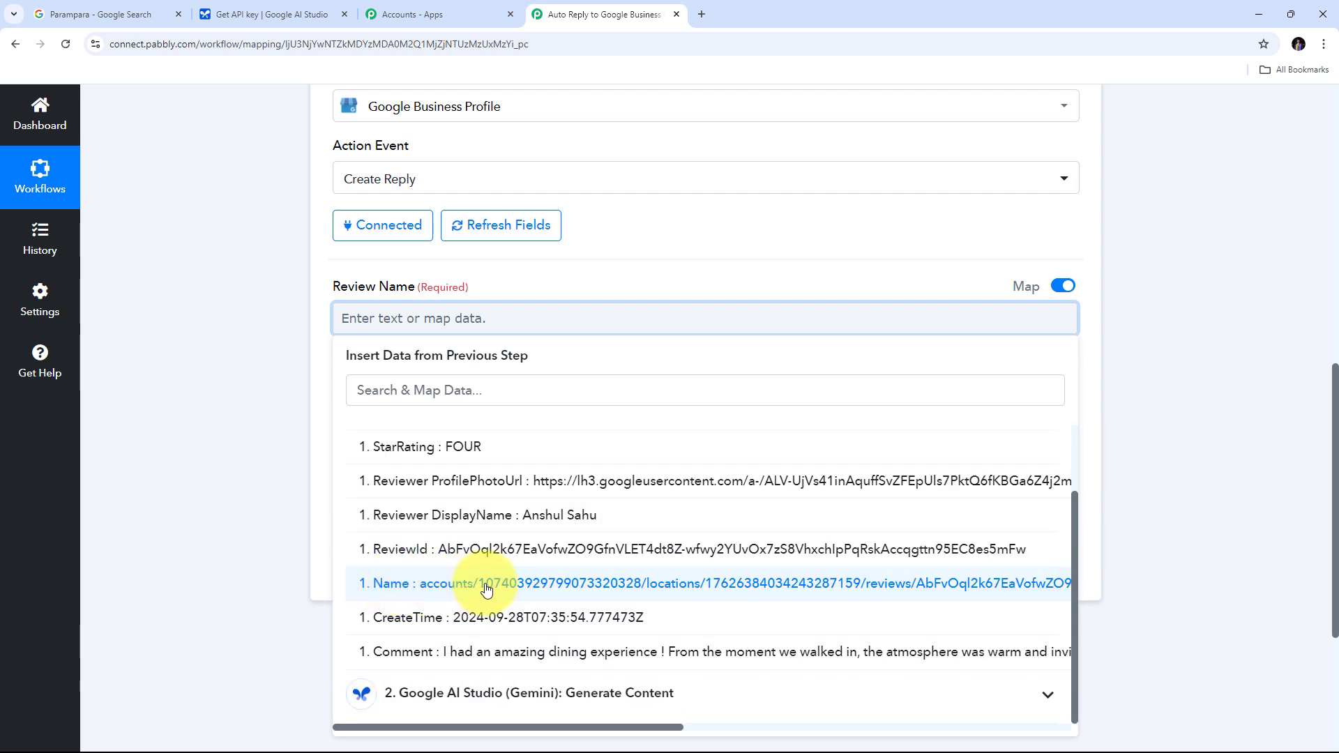
{"action": "left_click", "coordinate": [487, 584]}
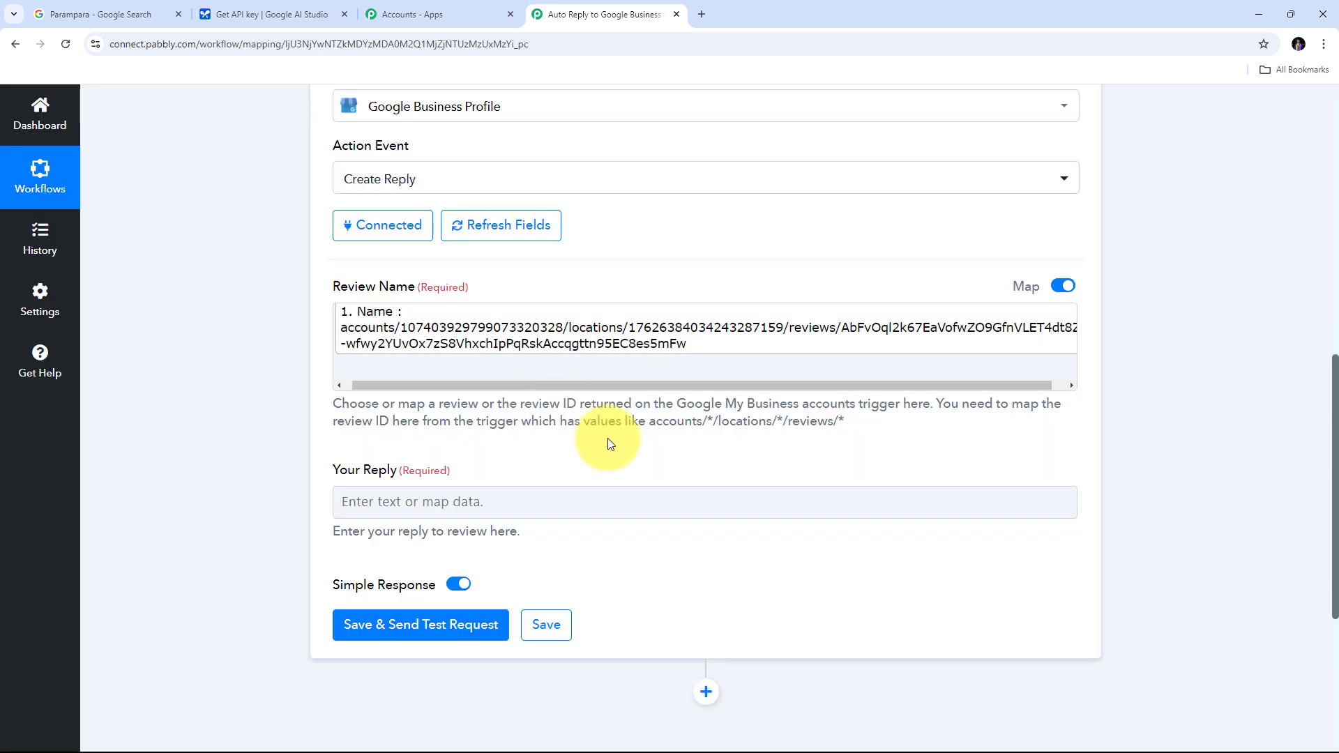
- Map the Generate Content step's Candidates 0 Content Parts 0 Text value into Your Reply
{"action": "scroll", "coordinate": [474, 377], "scroll_direction": "down", "scroll_amount": 1}
{"action": "left_click", "coordinate": [363, 430]}
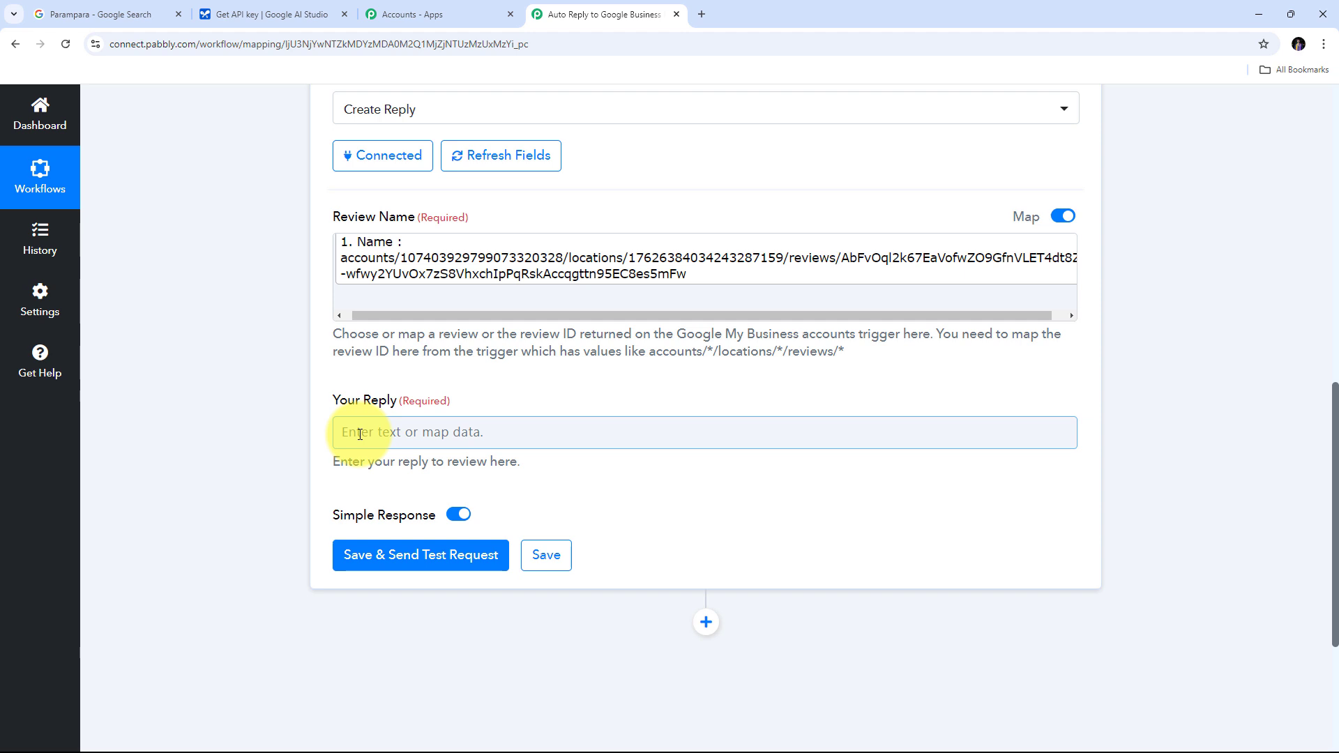
{"action": "left_click", "coordinate": [412, 434]}
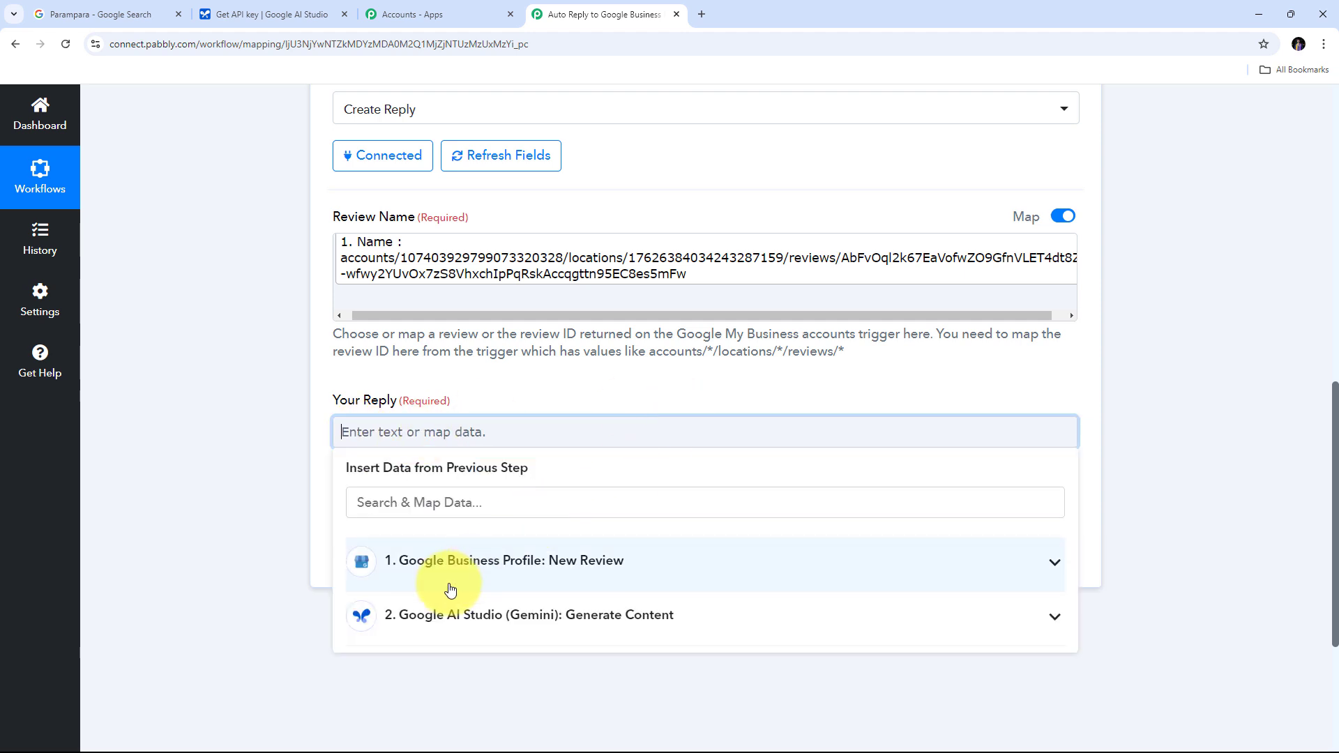
{"action": "left_click", "coordinate": [586, 614]}
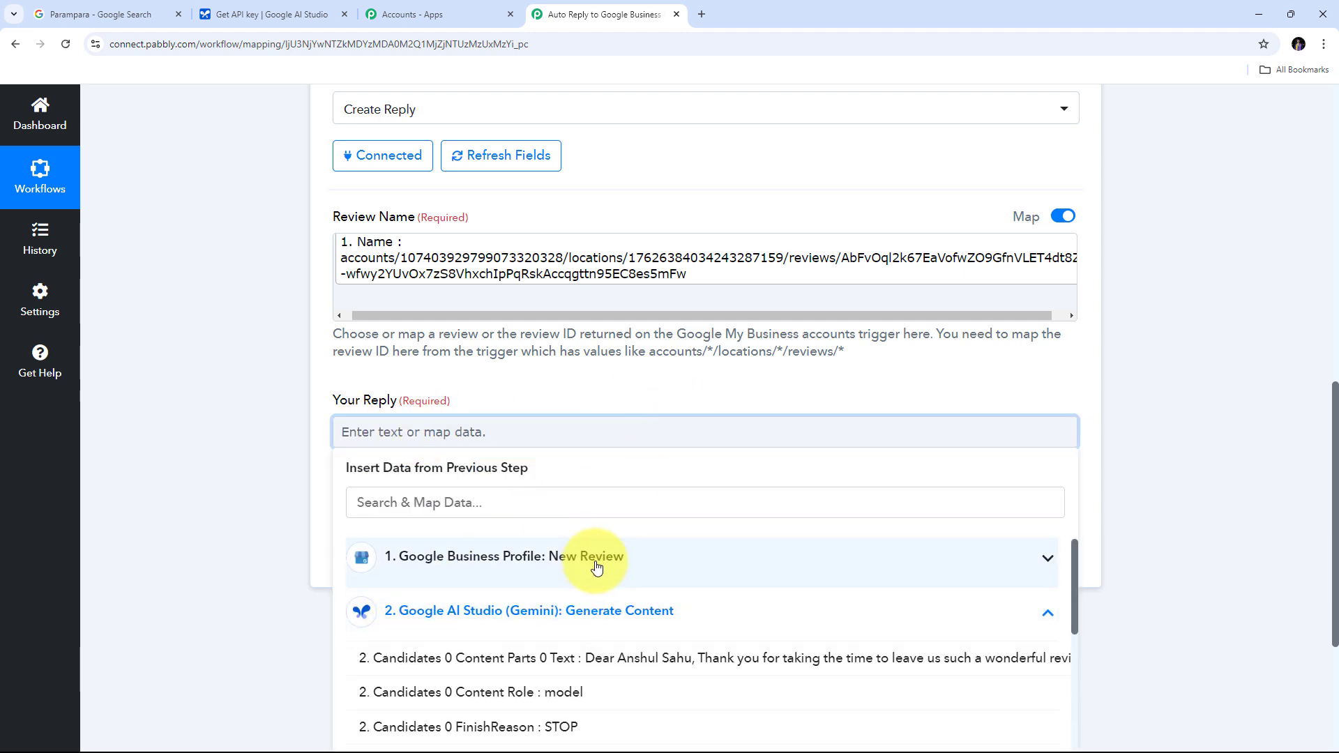
{"action": "left_click", "coordinate": [651, 668]}
{"action": "left_click", "coordinate": [229, 380]}
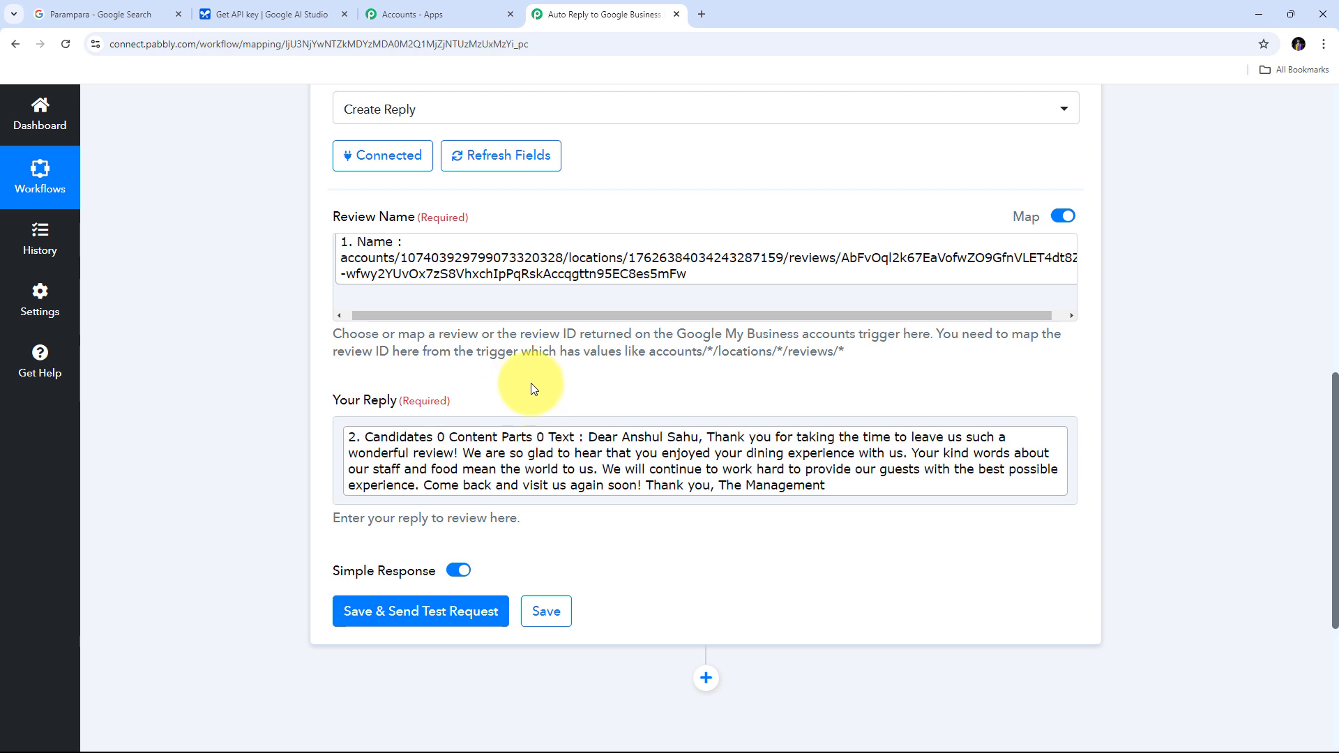
- Save the Create Reply action with a test request and examine the full Comment value in the response
{"action": "scroll", "coordinate": [506, 341], "scroll_direction": "down", "scroll_amount": 2}
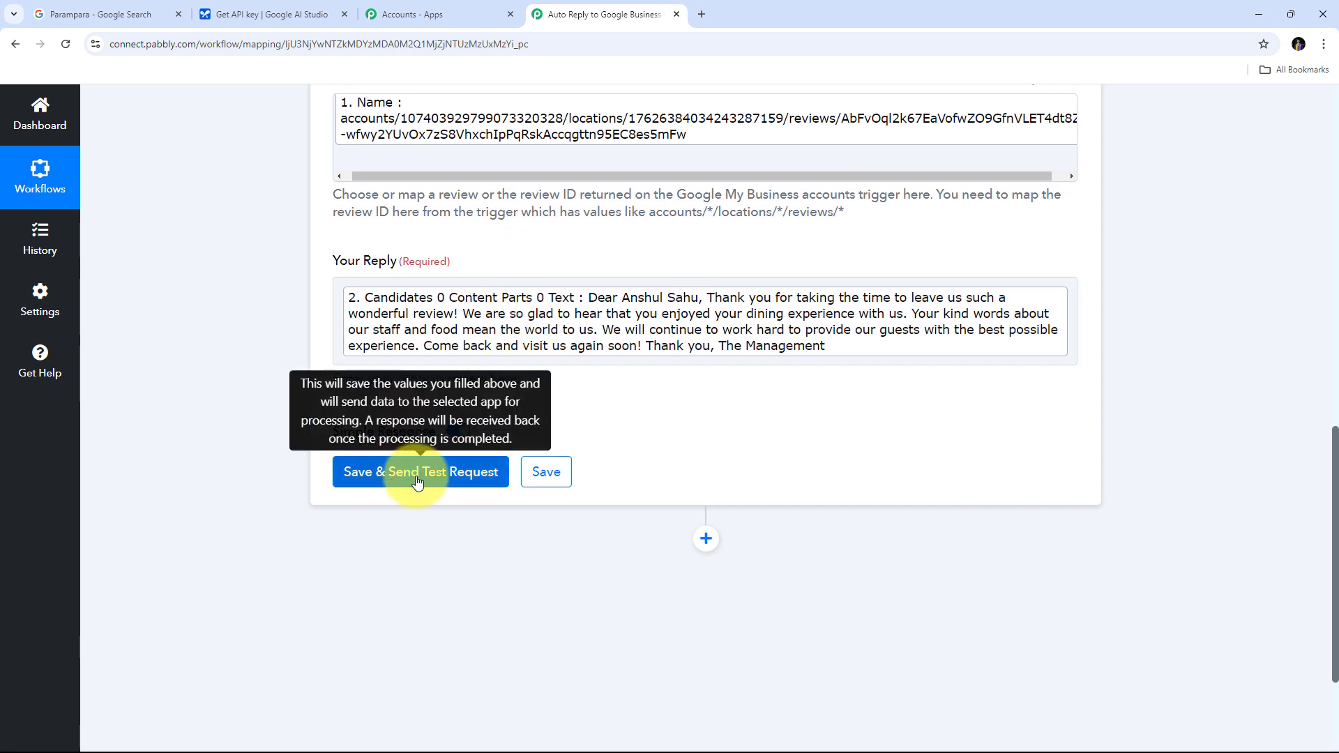
{"action": "left_click", "coordinate": [428, 478]}
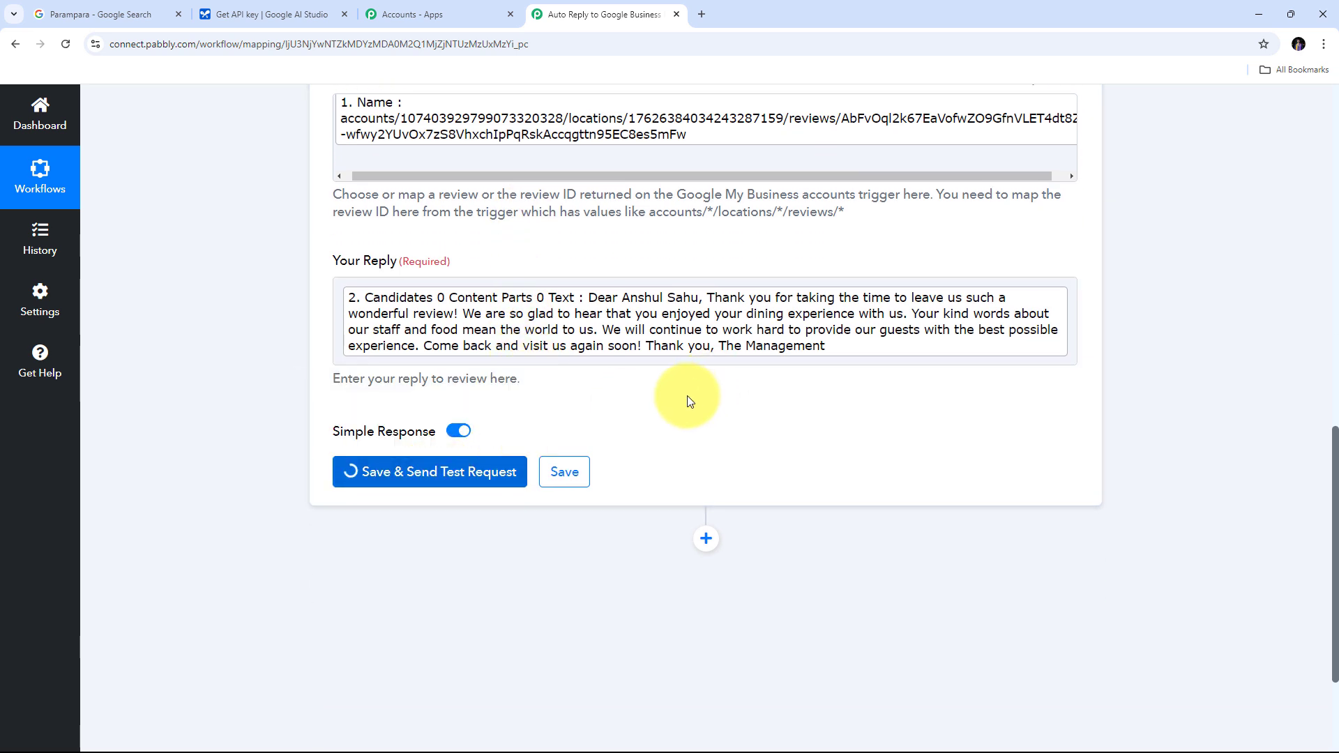
{"action": "scroll", "coordinate": [866, 400], "scroll_direction": "down", "scroll_amount": 2}
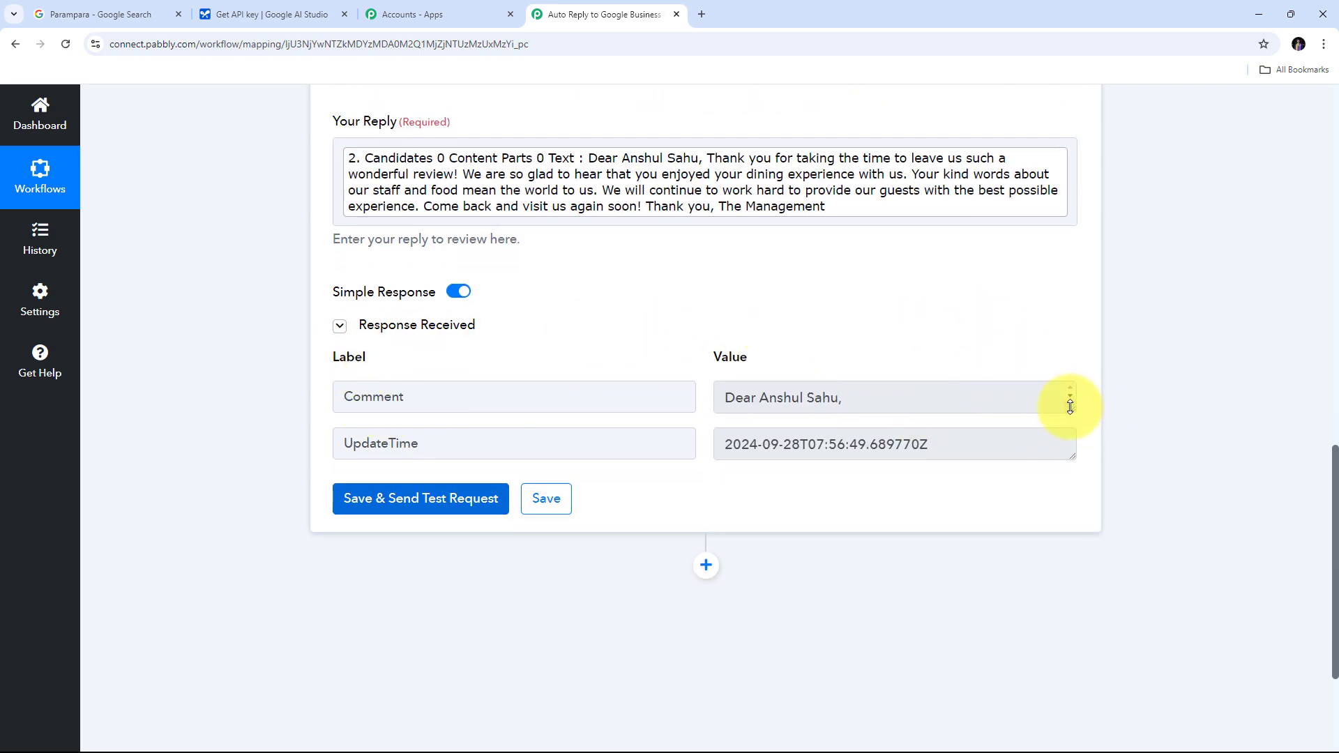
{"action": "left_click_drag", "start_coordinate": [1071, 407], "coordinate": [1066, 511]}
{"action": "scroll", "coordinate": [837, 448], "scroll_direction": "down", "scroll_amount": 1}
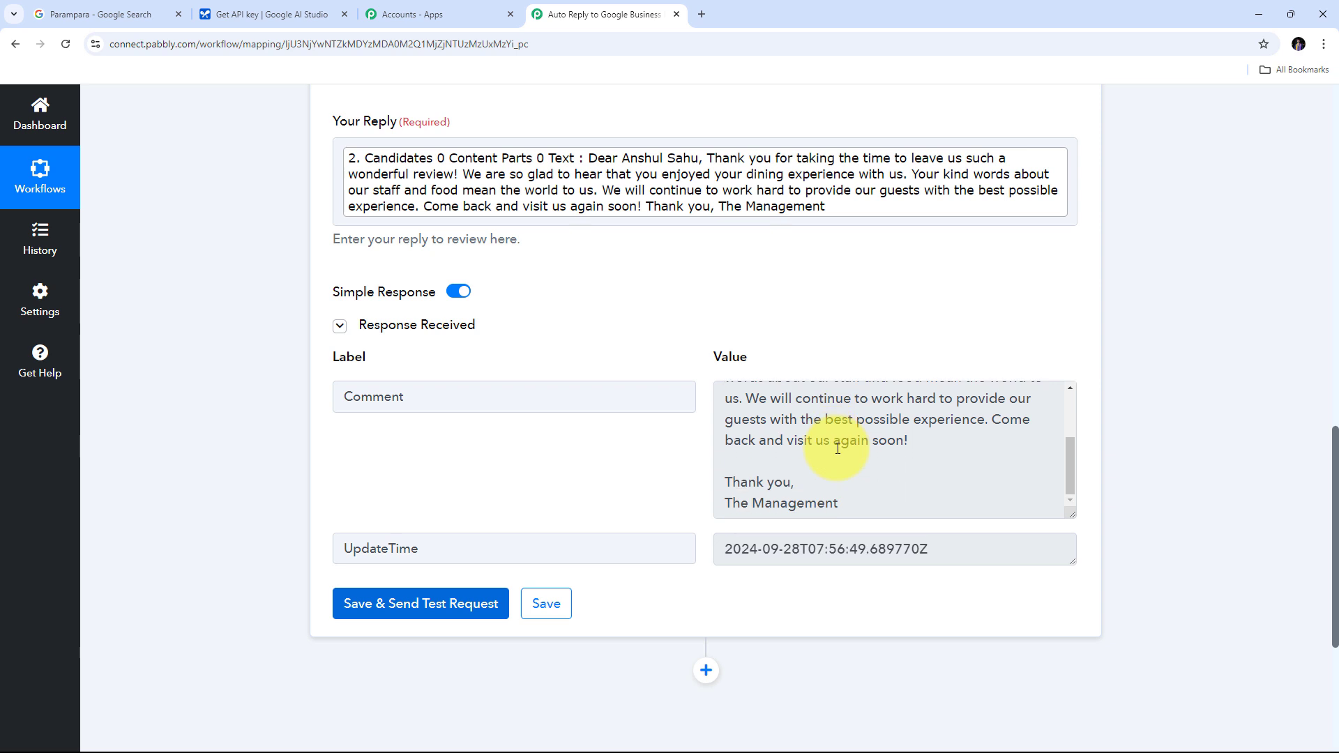
{"action": "scroll", "coordinate": [837, 448], "scroll_direction": "up", "scroll_amount": 3}
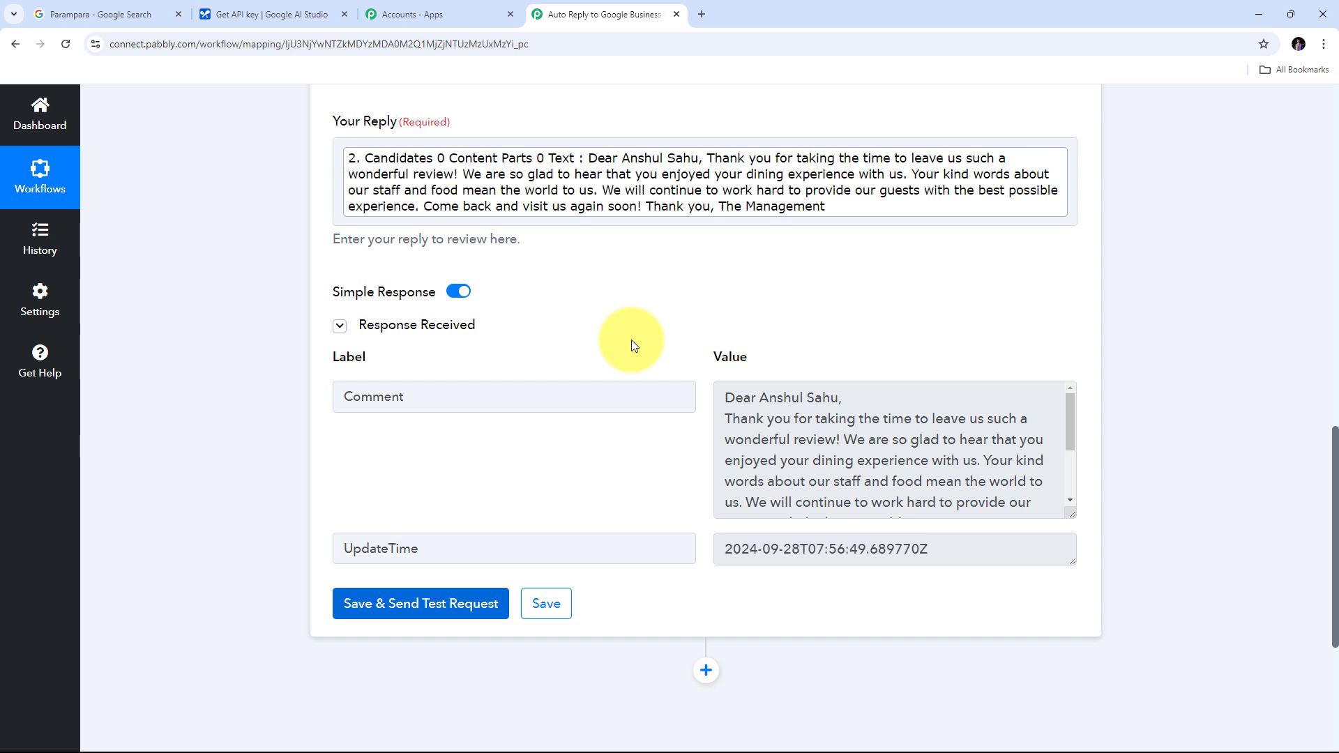
{"action": "left_click_drag", "start_coordinate": [726, 399], "coordinate": [1031, 514]}
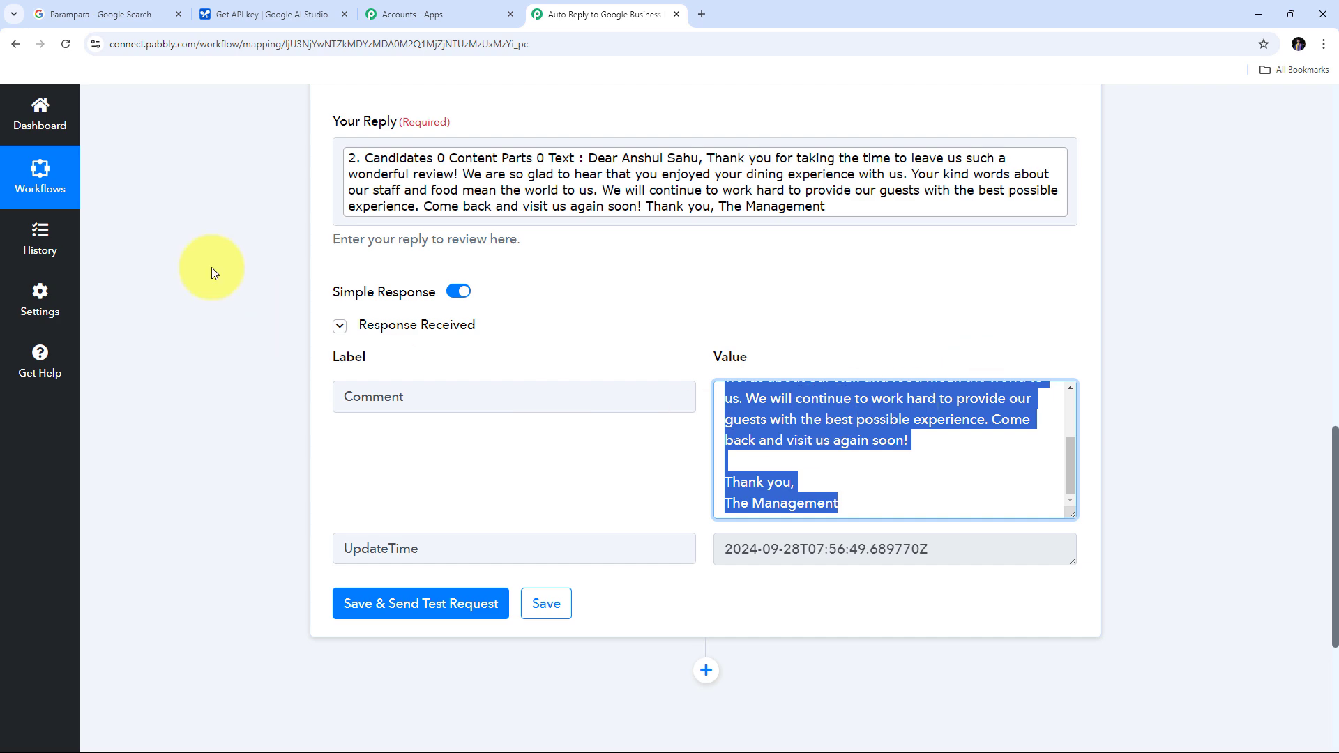
- Switch to the Parampara Google search results and view all Google reviews of the business
{"action": "left_click", "coordinate": [108, 14]}
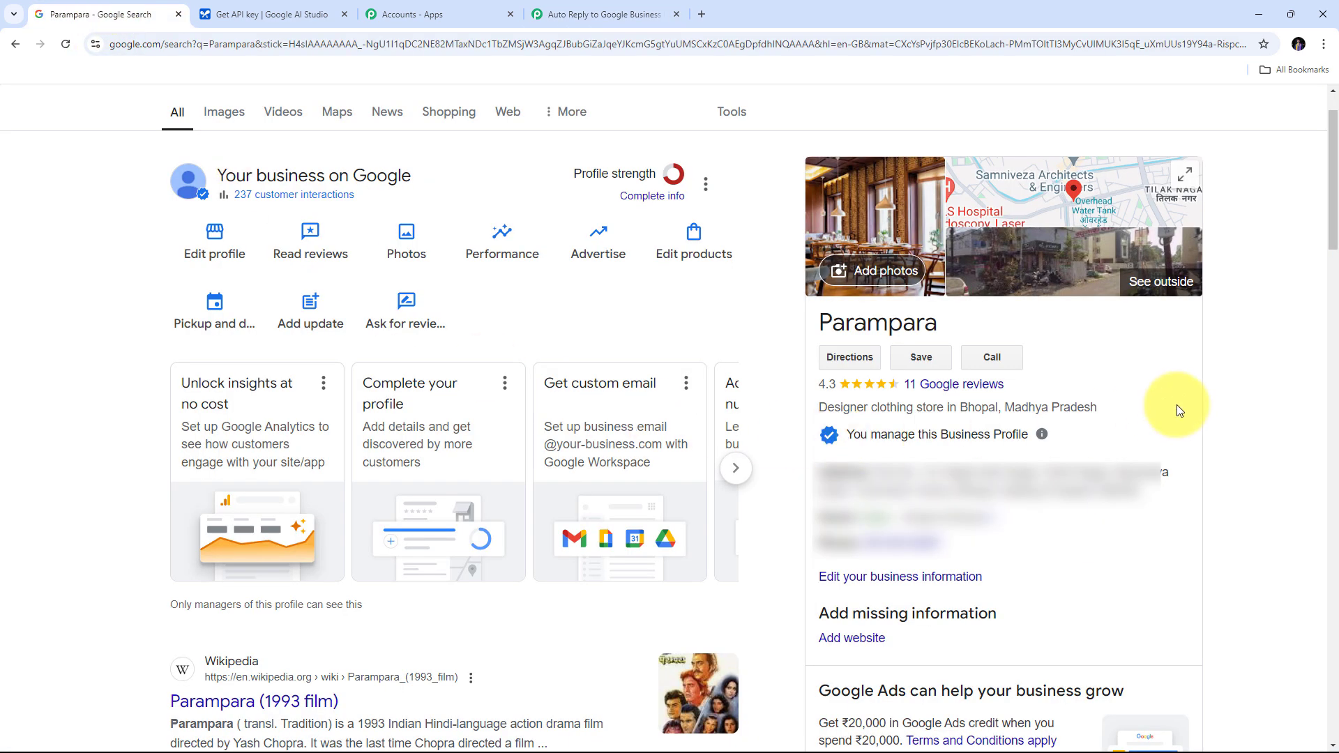
{"action": "left_click_drag", "start_coordinate": [1333, 232], "coordinate": [1336, 403]}
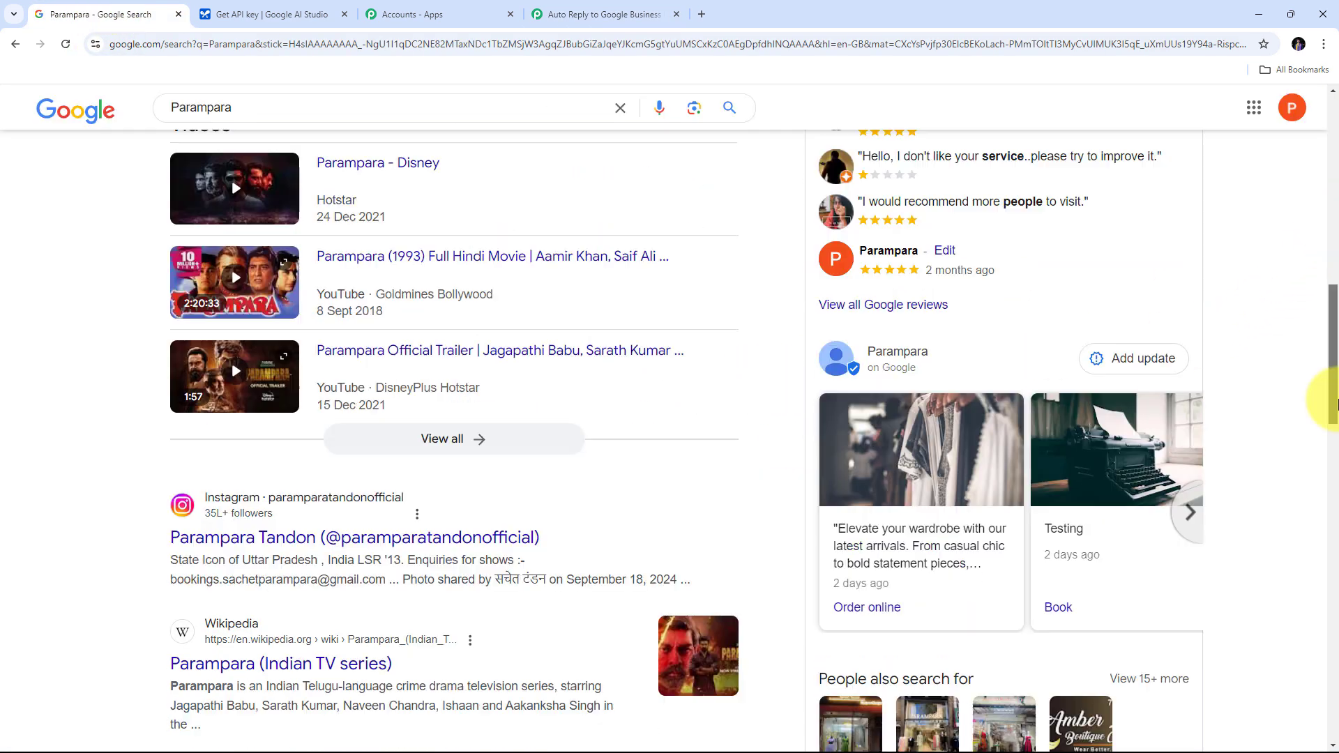
{"action": "scroll", "coordinate": [858, 432], "scroll_direction": "up", "scroll_amount": 2}
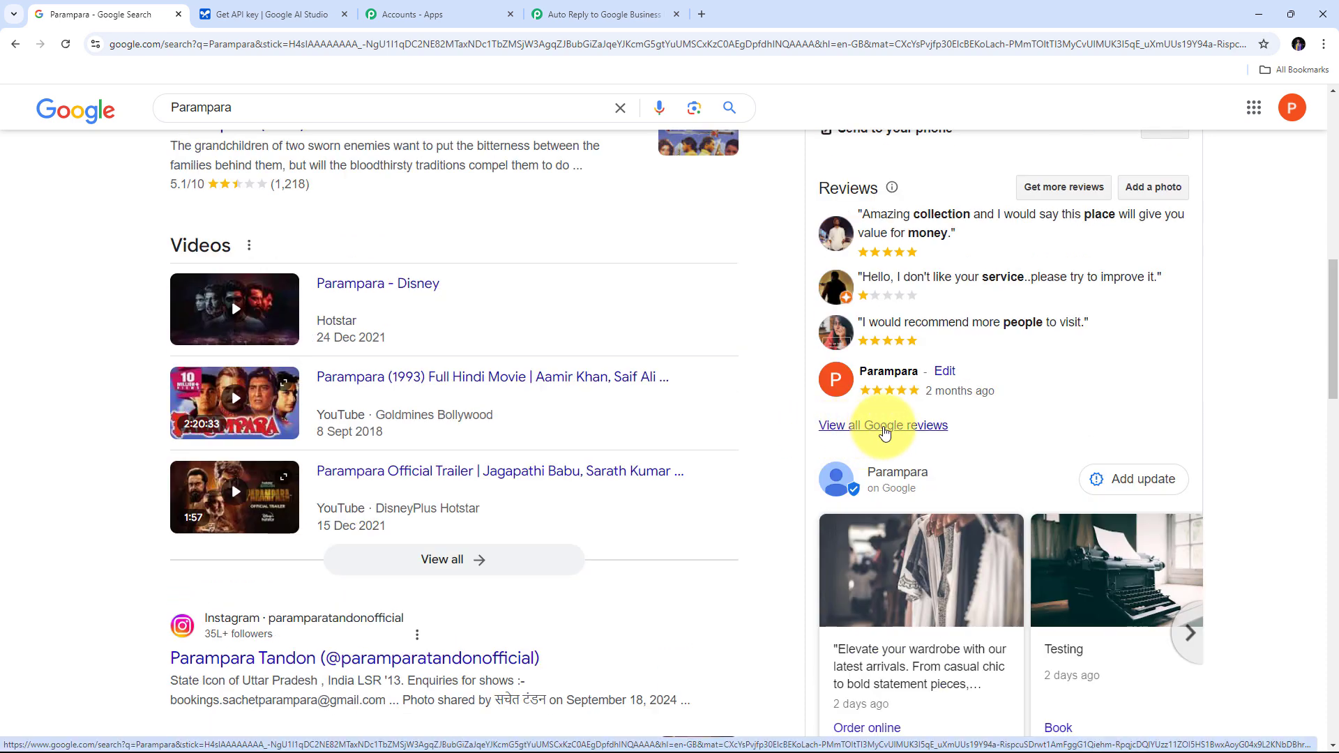
{"action": "left_click", "coordinate": [885, 427]}
{"action": "scroll", "coordinate": [634, 405], "scroll_direction": "down", "scroll_amount": 1}
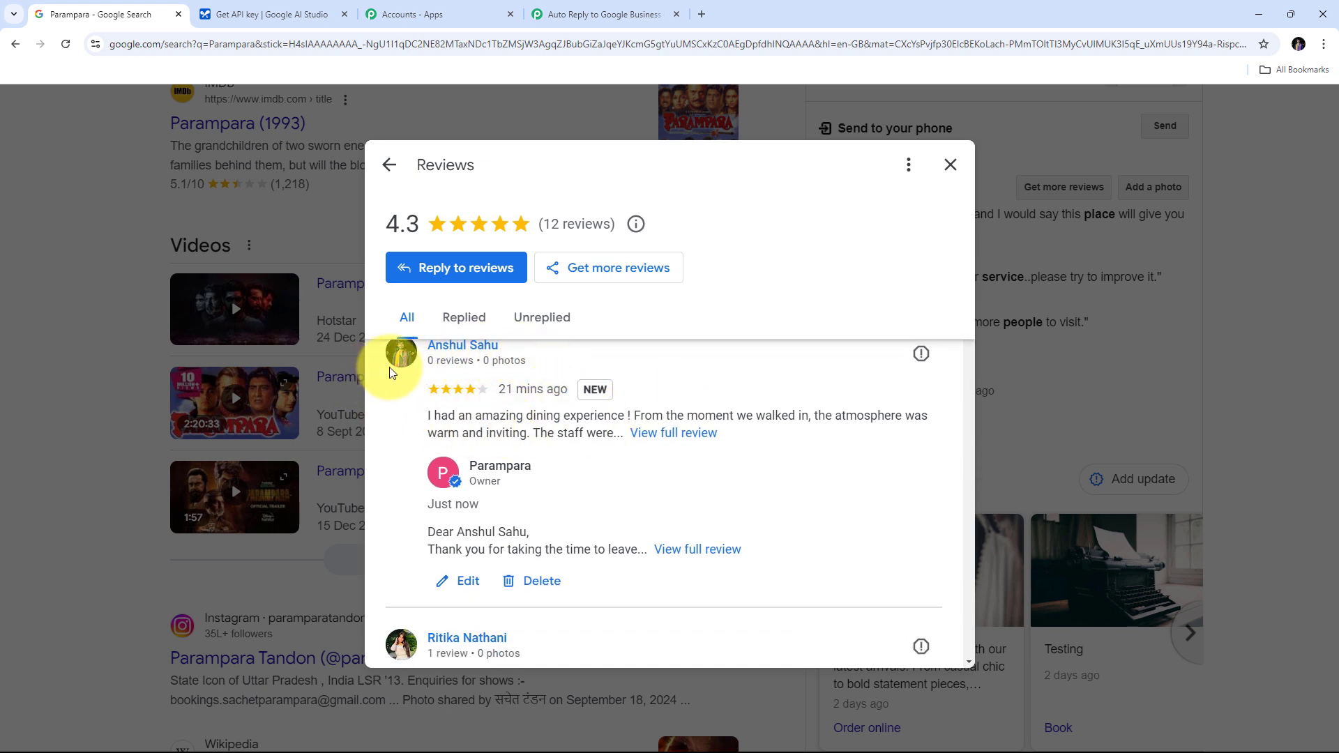
- Expand the newest review and the owner's reply beneath it to read both texts in full
{"action": "left_click", "coordinate": [673, 433]}
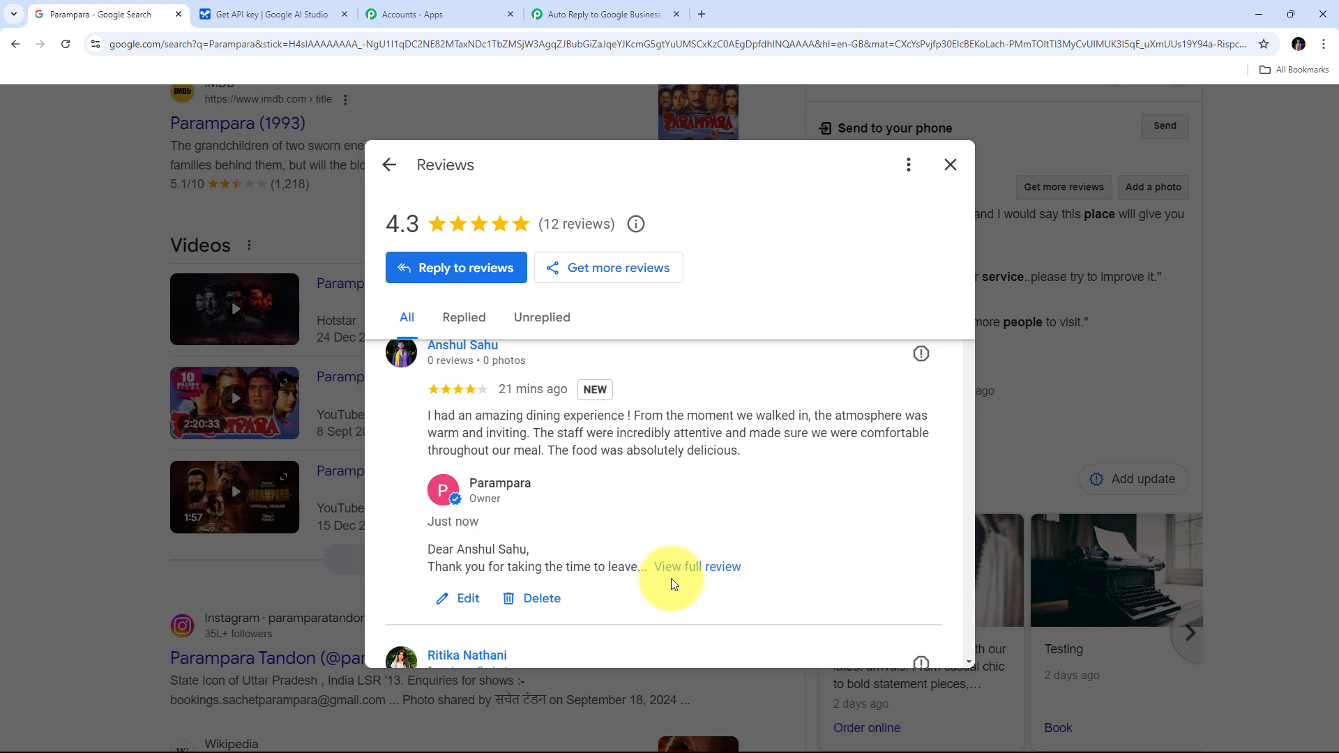
{"action": "left_click", "coordinate": [690, 567]}
{"action": "scroll", "coordinate": [637, 472], "scroll_direction": "down", "scroll_amount": 2}
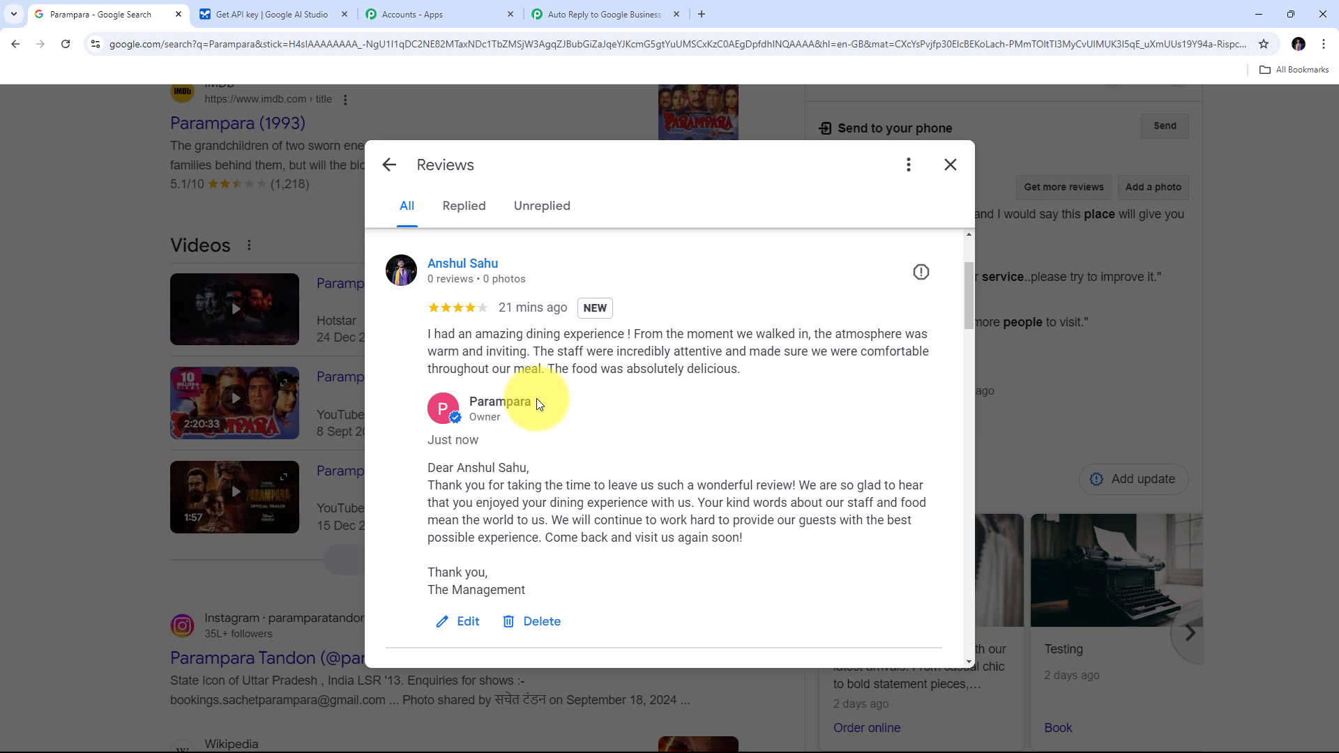
- Return to the Pabbly Connect workflow and look over its New Review trigger, Generate Content and Create Reply steps
{"action": "left_click", "coordinate": [597, 14]}
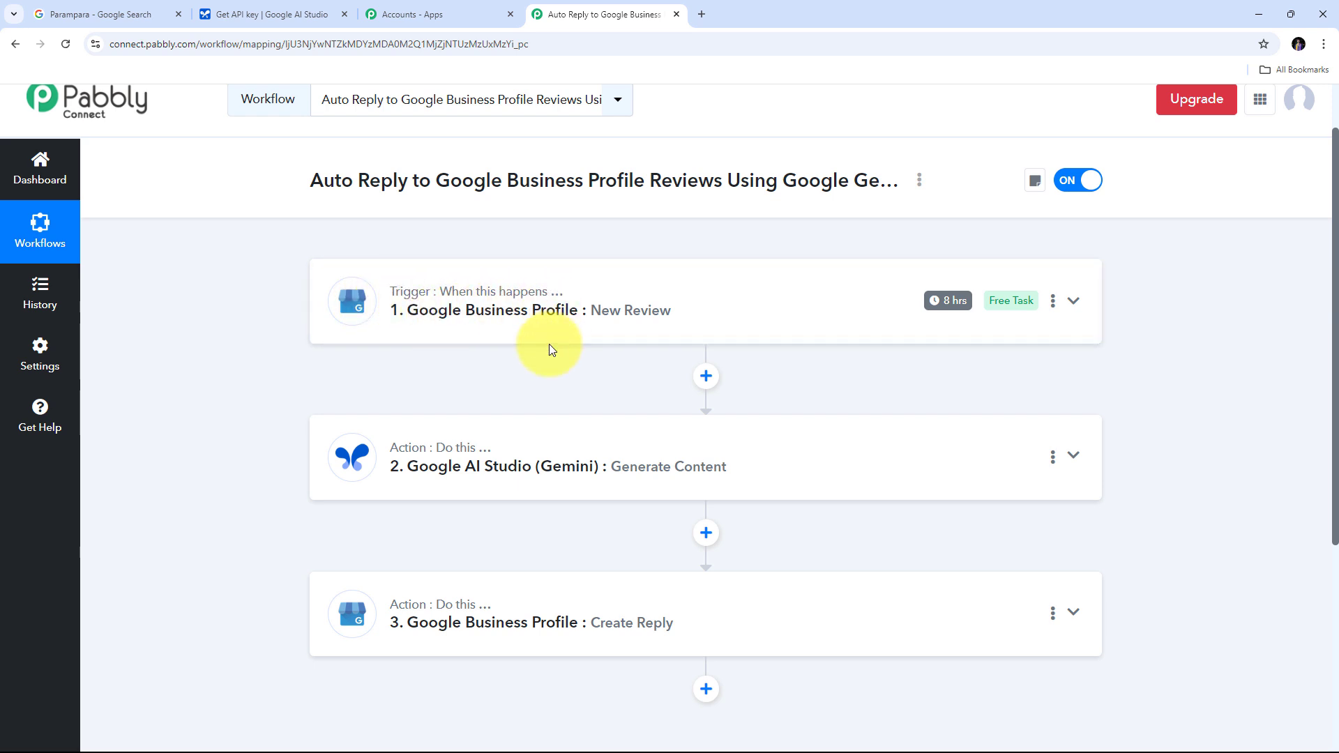
{"action": "scroll", "coordinate": [349, 401], "scroll_direction": "down", "scroll_amount": 1}
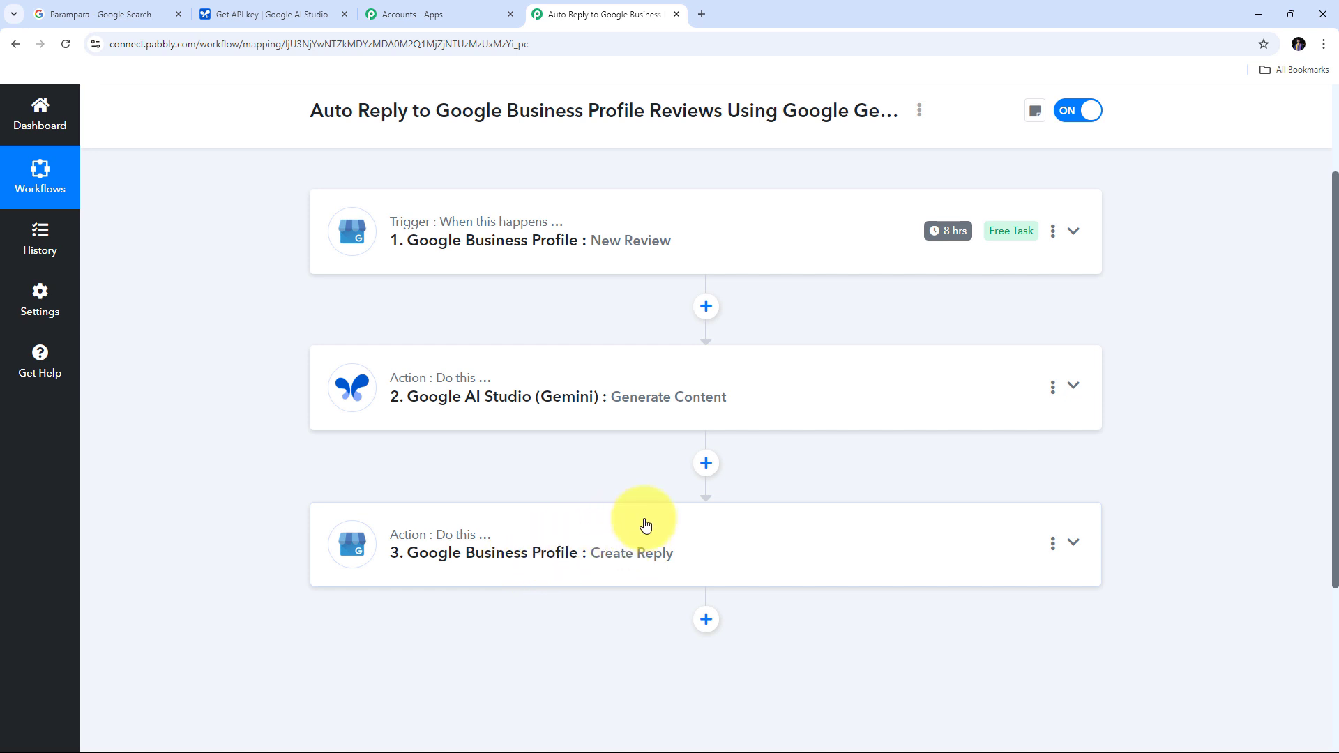
{"action": "scroll", "coordinate": [440, 479], "scroll_direction": "up", "scroll_amount": 1}
{"action": "scroll", "coordinate": [441, 479], "scroll_direction": "up", "scroll_amount": 2}
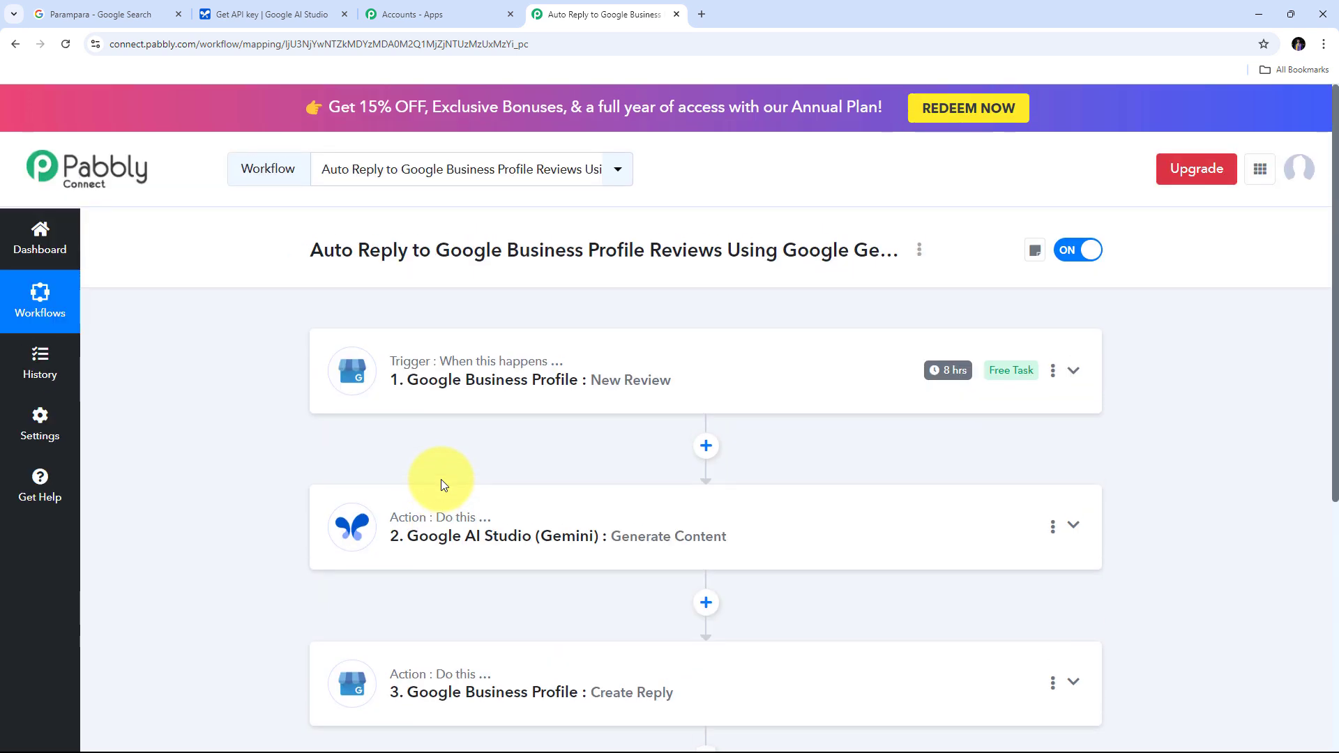